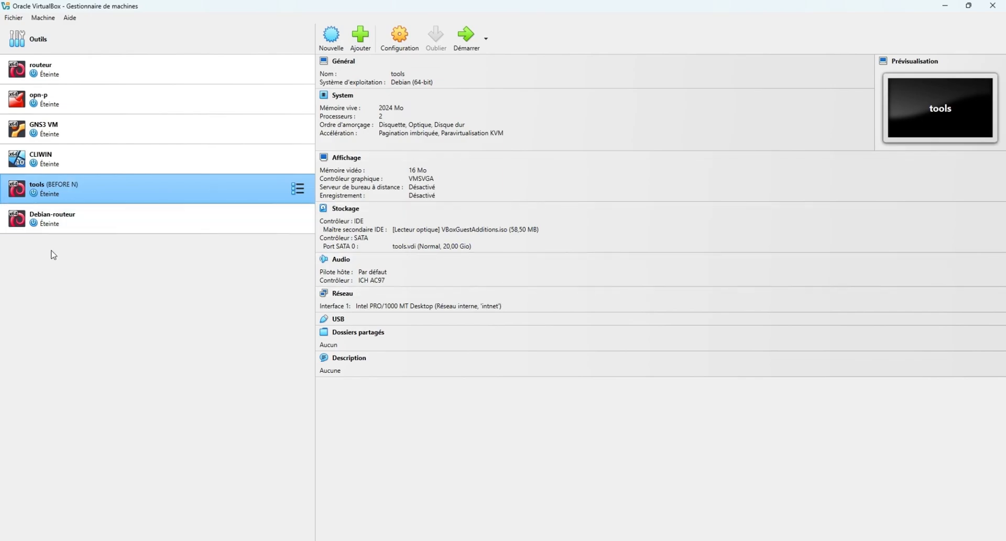
Select the Debian-routeur VM to show its details: Debian 64-bit, 2048 MB RAM, 20 GB disk.
{"action": "left_click", "coordinate": [87, 217]}
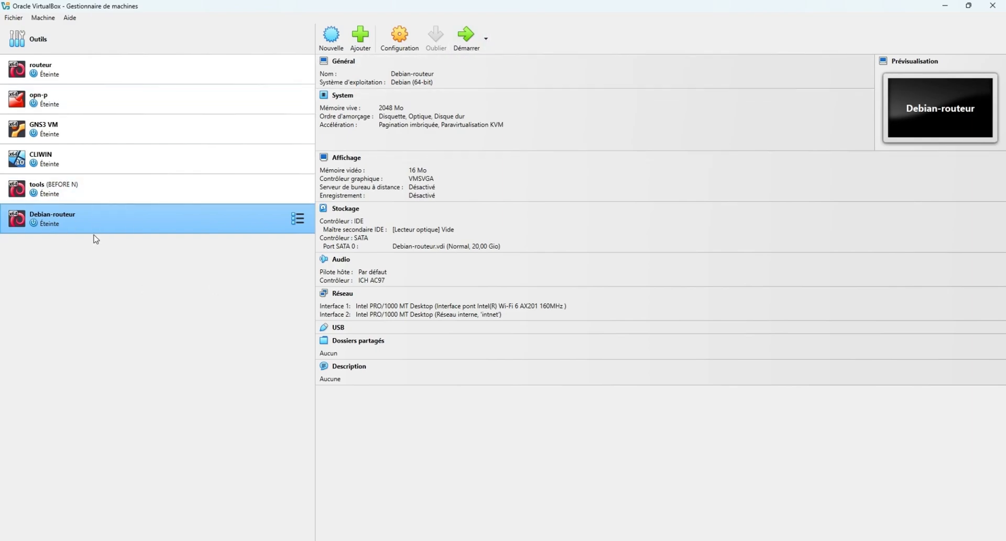
Start the Debian-routeur VM, boot straight through GRUB, and minimize its window.
{"action": "left_click", "coordinate": [466, 36]}
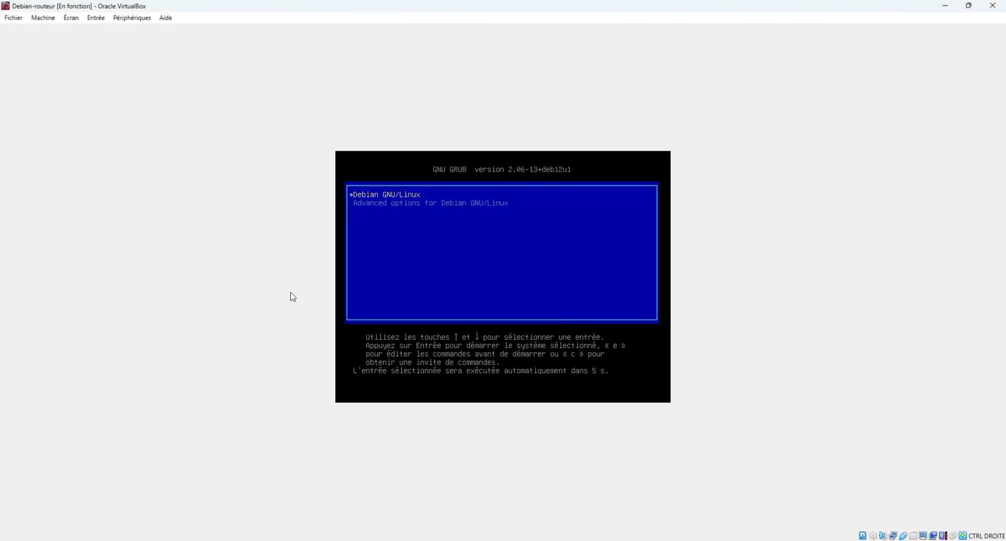
{"action": "key", "text": "Return"}
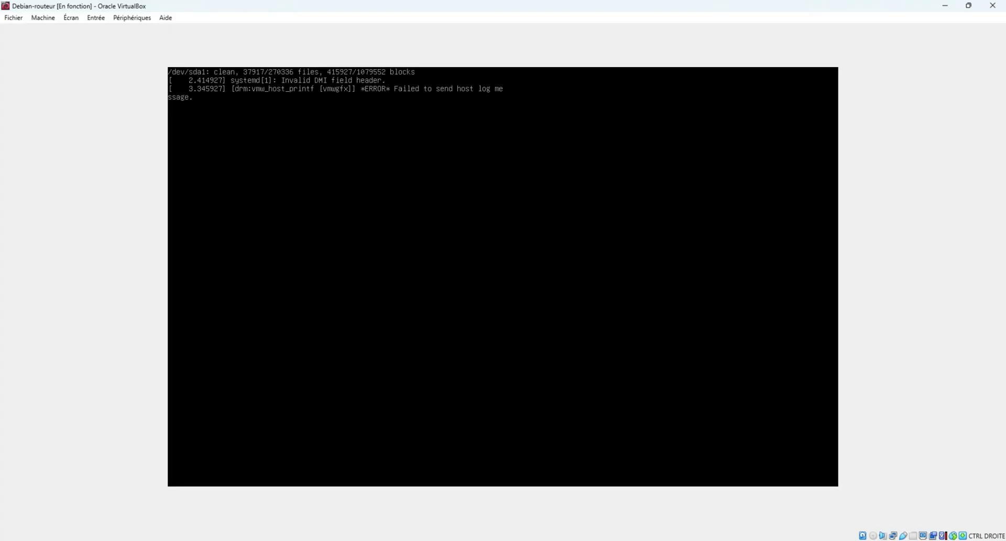
{"action": "left_click", "coordinate": [946, 7]}
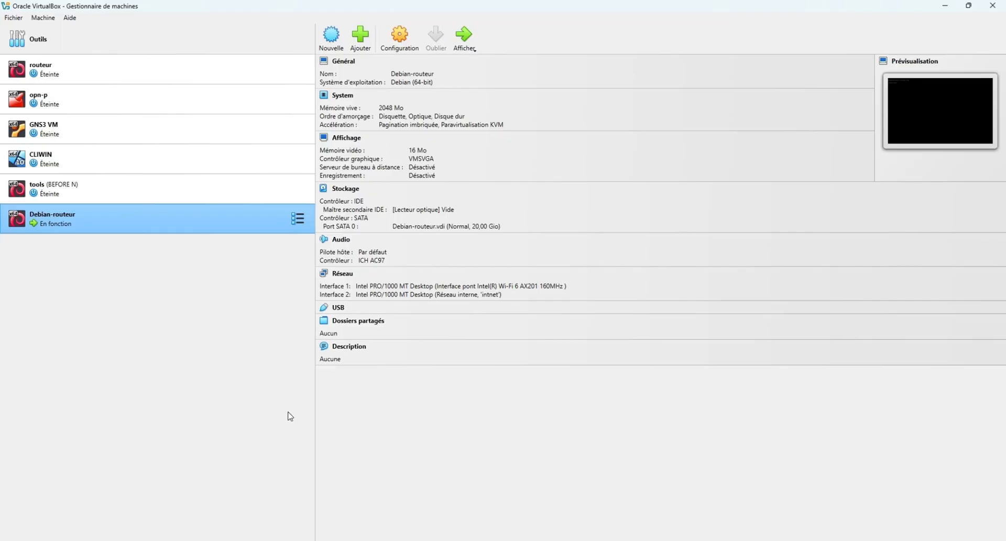
Begin a new VM named SRV-DC with version Windows Server 2022 (64-bit).
{"action": "left_click", "coordinate": [331, 36]}
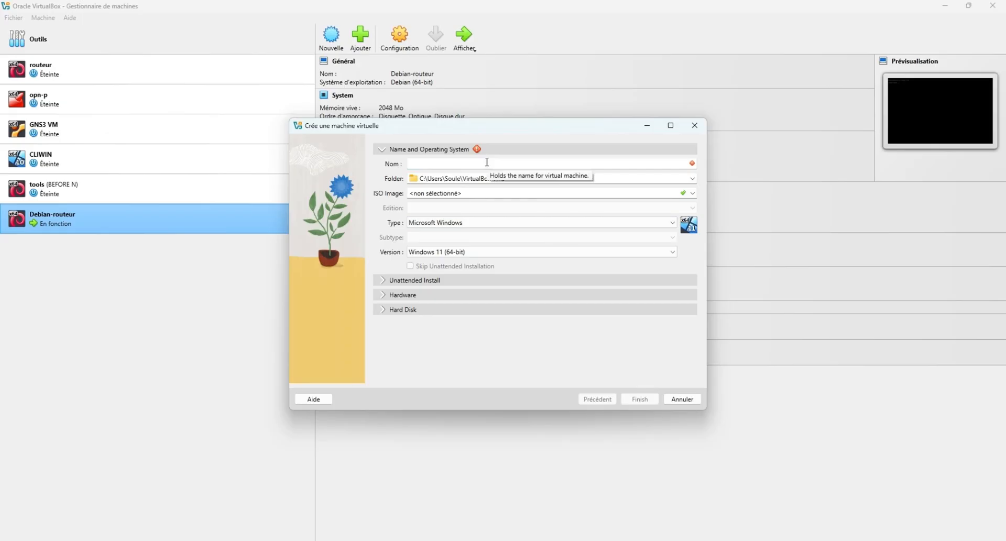
{"action": "type", "text": "SRV-DC"}
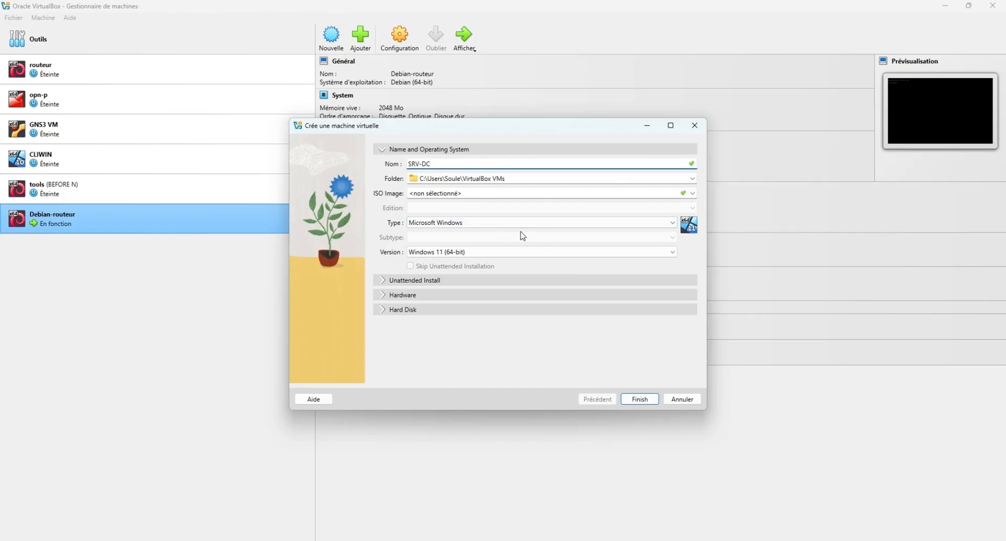
{"action": "left_click", "coordinate": [618, 253]}
{"action": "scroll", "coordinate": [622, 272], "scroll_direction": "down", "scroll_amount": 2}
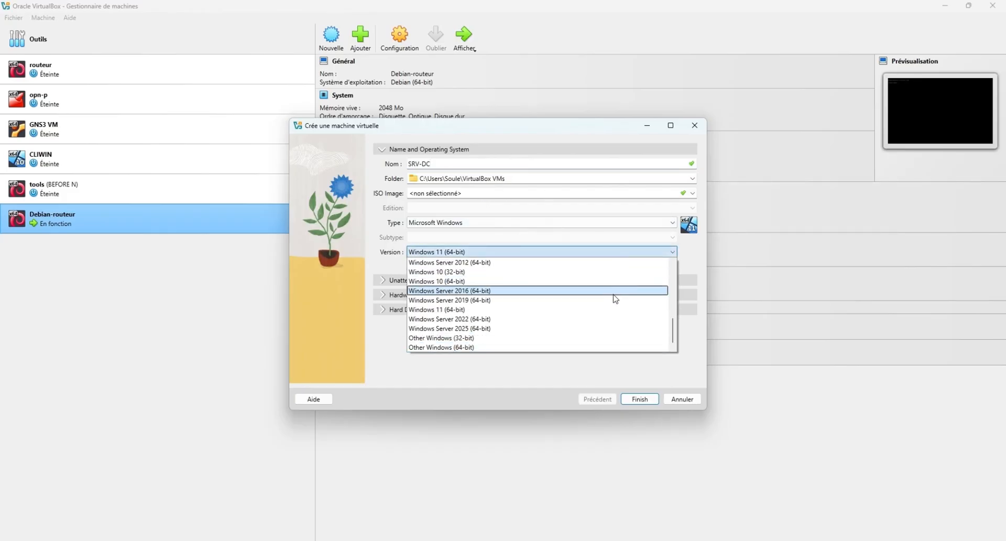
{"action": "left_click", "coordinate": [558, 319]}
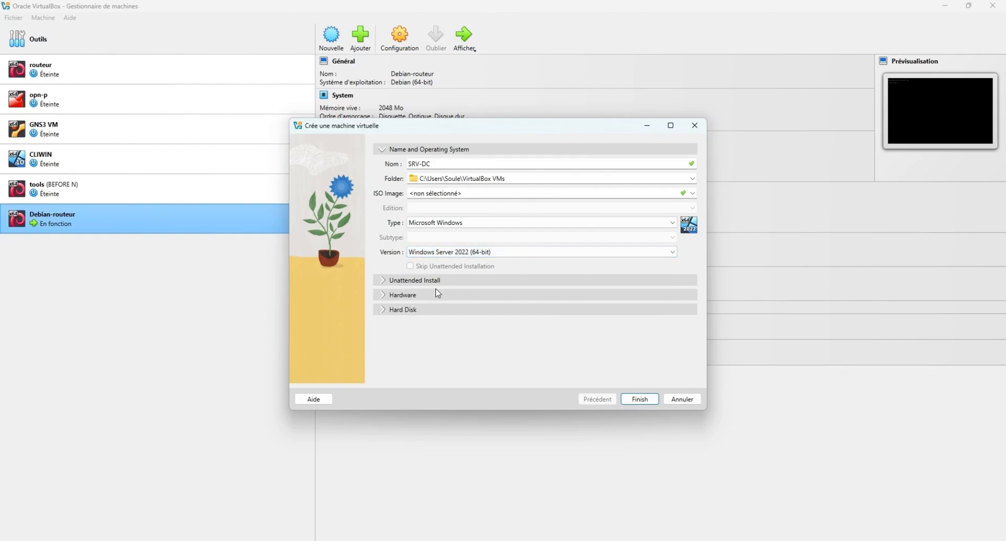
Give SRV-DC 4096 MB of memory and 2 processors.
{"action": "left_click", "coordinate": [384, 295]}
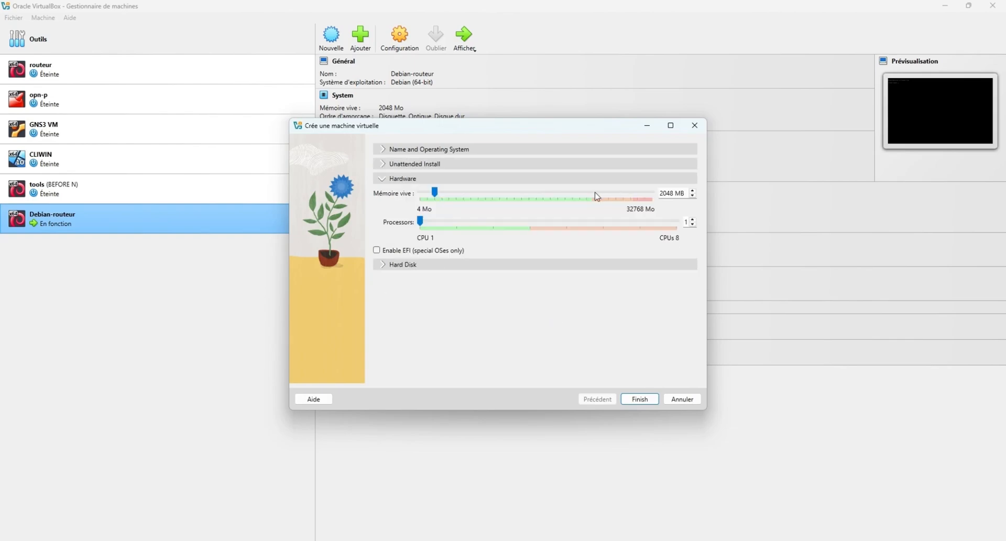
{"action": "left_click", "coordinate": [498, 195]}
{"action": "left_click", "coordinate": [499, 195]}
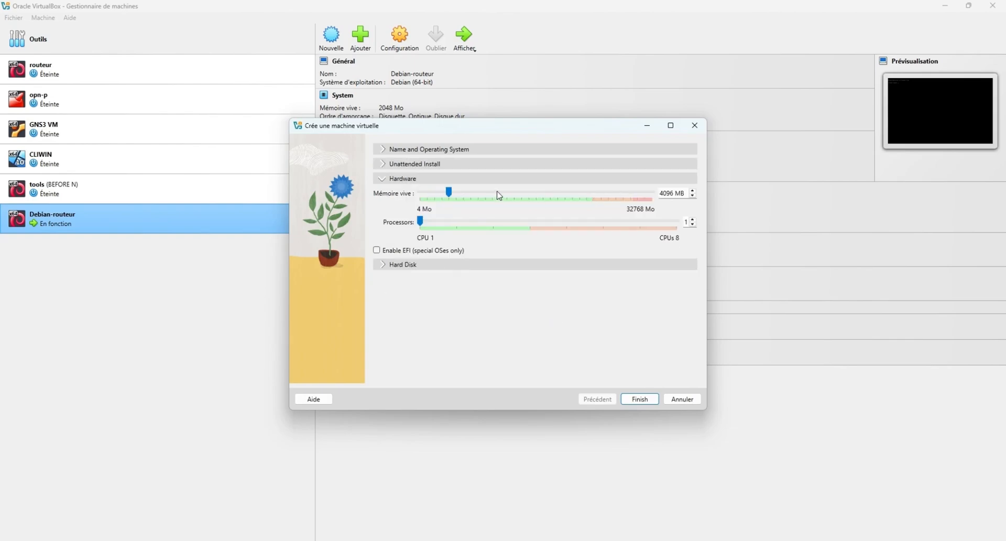
{"action": "left_click", "coordinate": [490, 221]}
Set the virtual hard disk size to 80 Gio and finish creating the machine.
{"action": "left_click", "coordinate": [384, 267]}
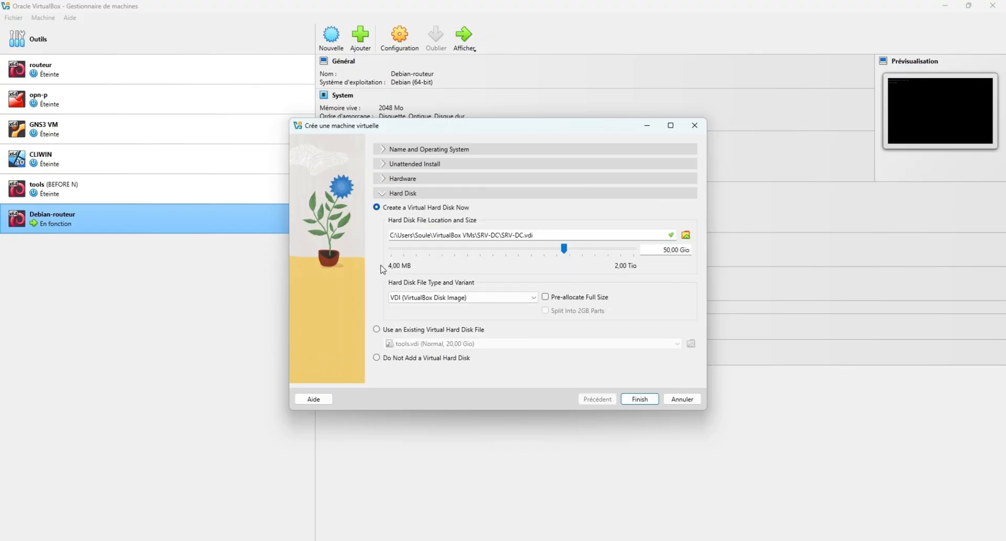
{"action": "left_click", "coordinate": [586, 250]}
{"action": "left_click_drag", "start_coordinate": [578, 250], "coordinate": [577, 252]}
{"action": "triple_click", "coordinate": [669, 251]}
{"action": "double_click", "coordinate": [668, 250]}
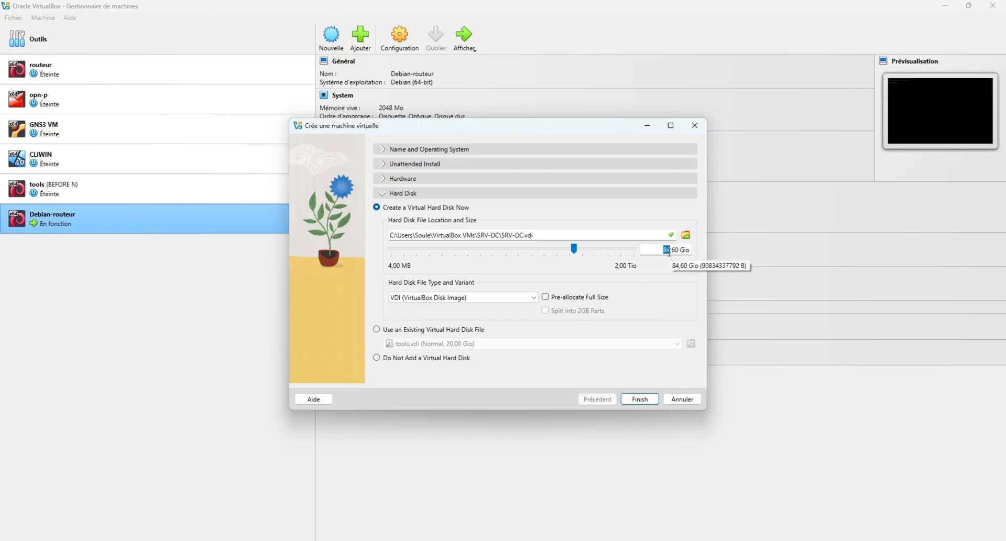
{"action": "type", "text": "80"}
{"action": "key", "text": "BackSpace"}
{"action": "type", "text": "0"}
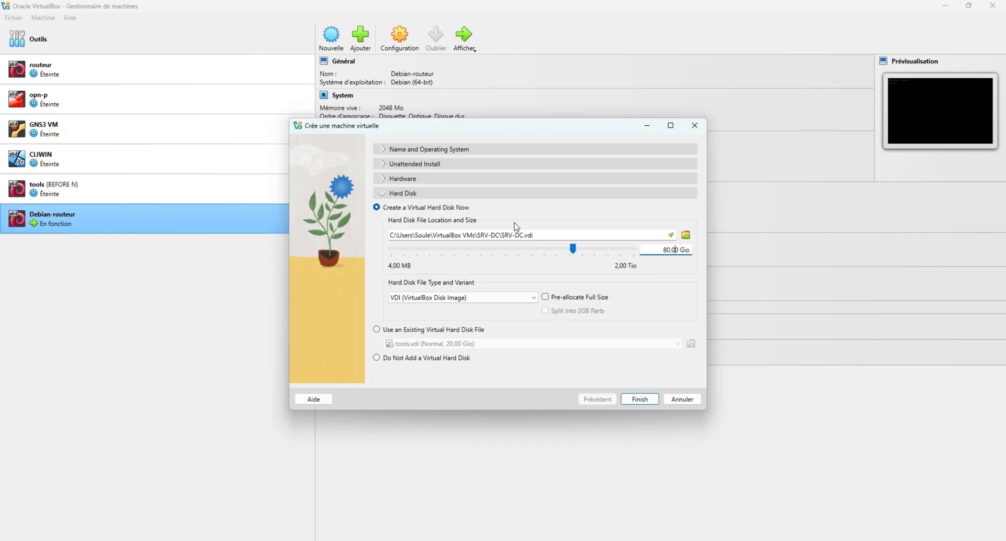
{"action": "left_click", "coordinate": [640, 399]}
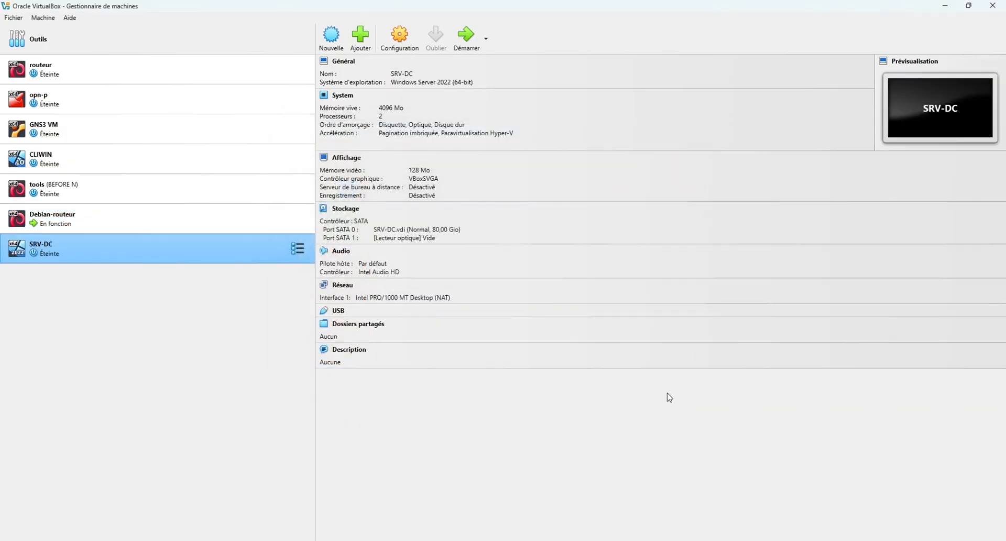
Attach SRV-DC's first network adapter to Réseau interne 'intnet' and save.
{"action": "left_click", "coordinate": [349, 288]}
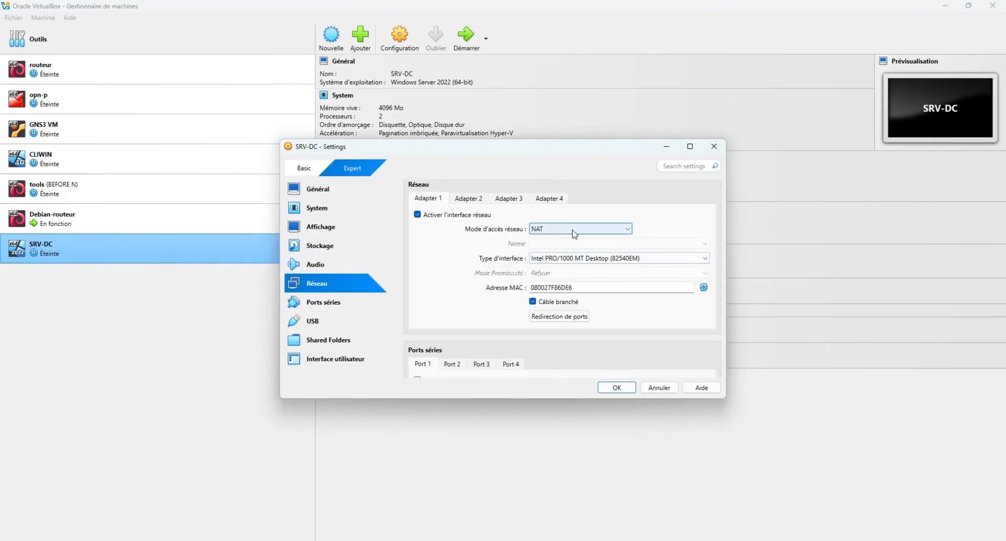
{"action": "left_click", "coordinate": [576, 230]}
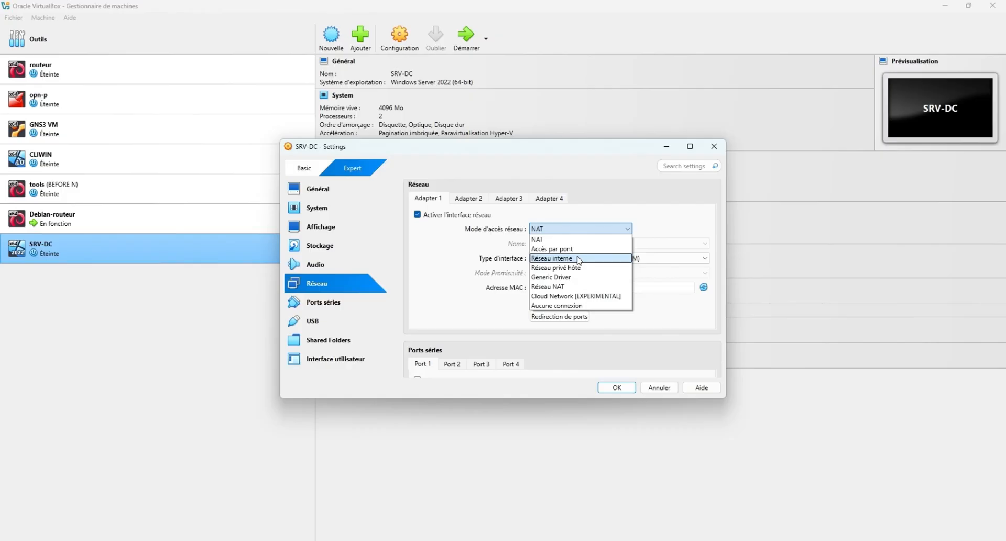
{"action": "left_click", "coordinate": [567, 260]}
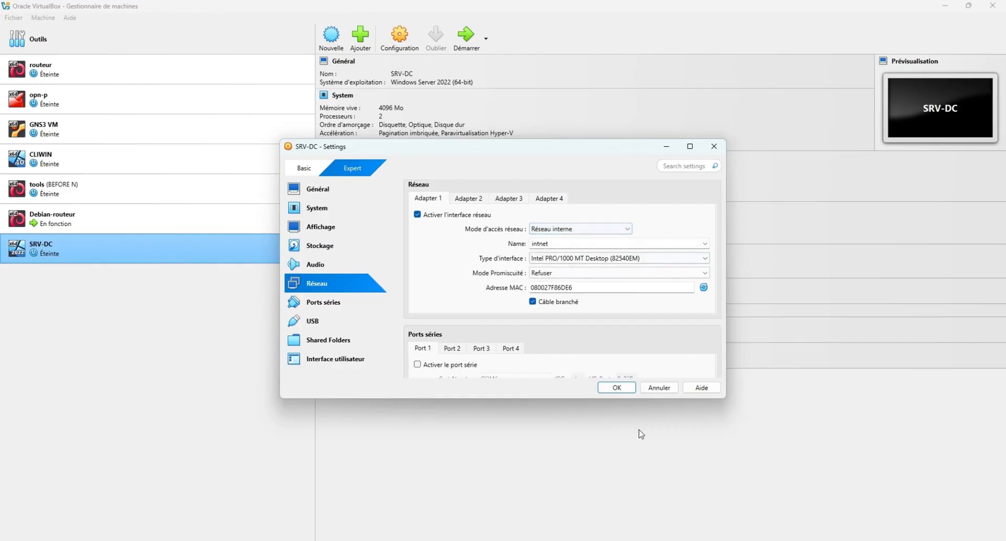
{"action": "left_click", "coordinate": [618, 388]}
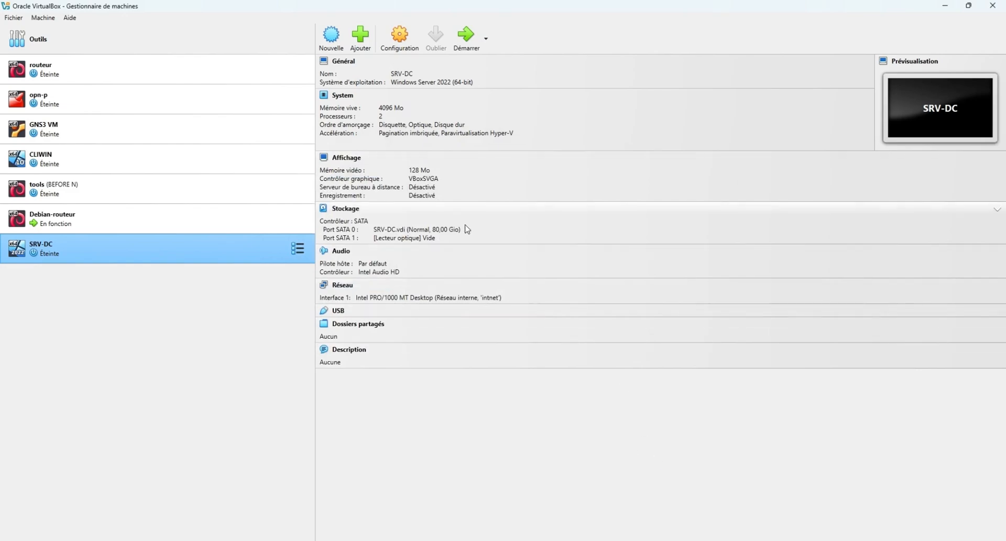
Load the Windows Server 2022 ISO into SRV-DC's optical drive and start the VM.
{"action": "left_click", "coordinate": [410, 240]}
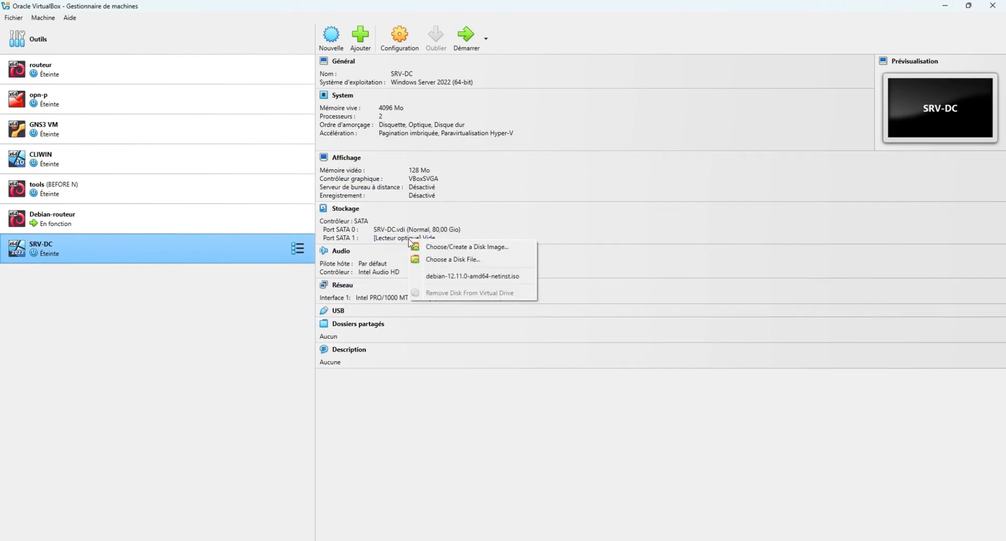
{"action": "left_click", "coordinate": [448, 260]}
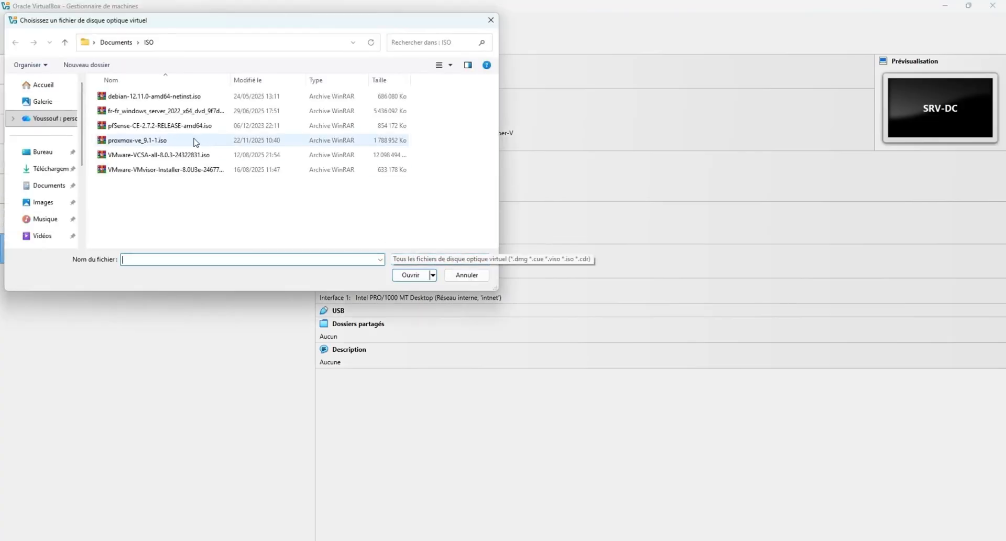
{"action": "left_click", "coordinate": [182, 117]}
{"action": "left_click", "coordinate": [414, 276]}
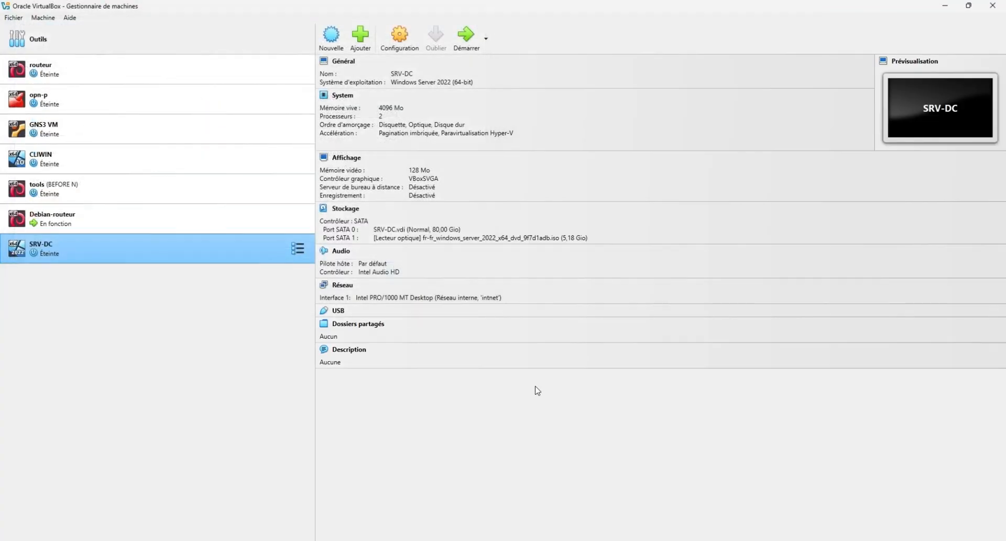
{"action": "left_click", "coordinate": [465, 35]}
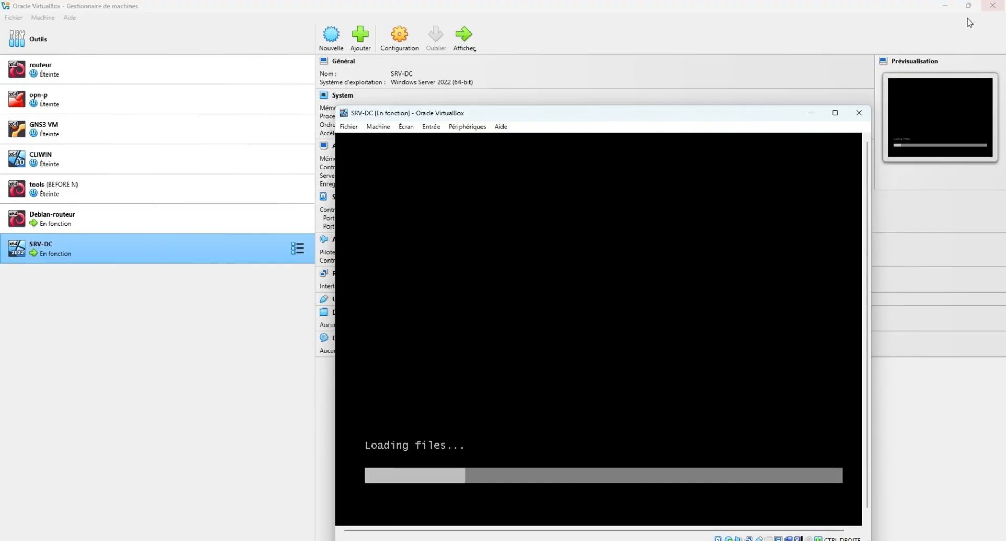
Maximize the SRV-DC window while Windows Setup loads to the language page.
{"action": "left_click", "coordinate": [835, 112]}
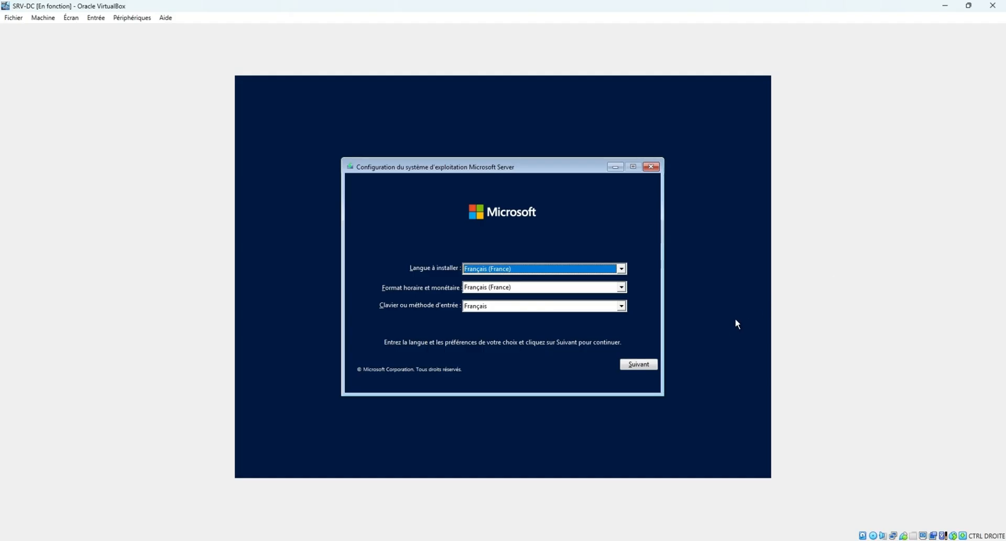
Keep the French language settings and start installing without a product key.
{"action": "left_click", "coordinate": [647, 365]}
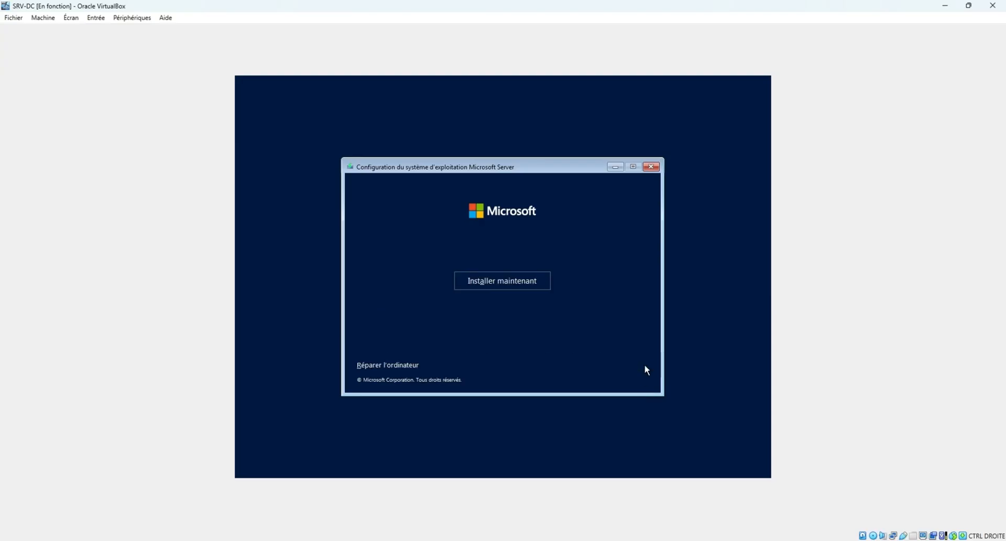
{"action": "left_click", "coordinate": [521, 280]}
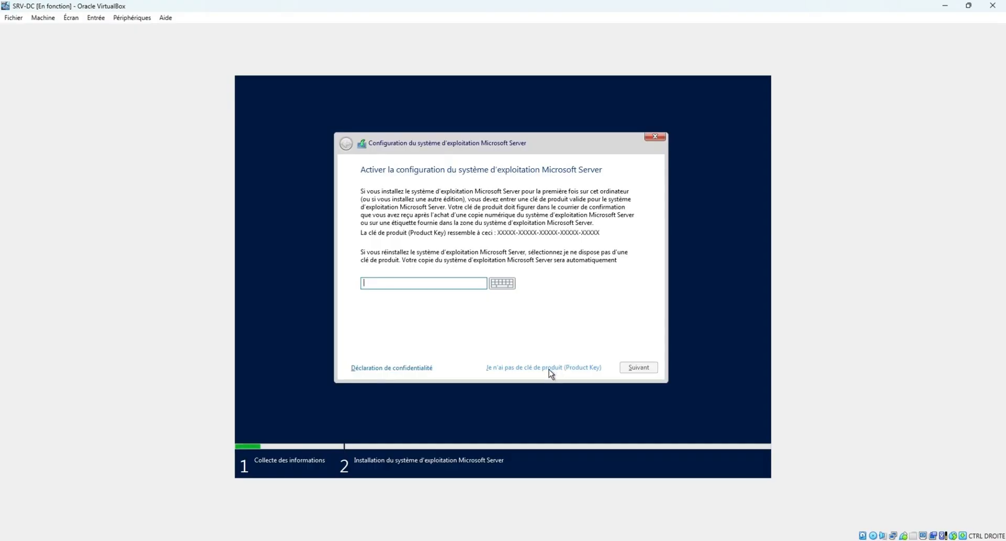
{"action": "left_click", "coordinate": [535, 366]}
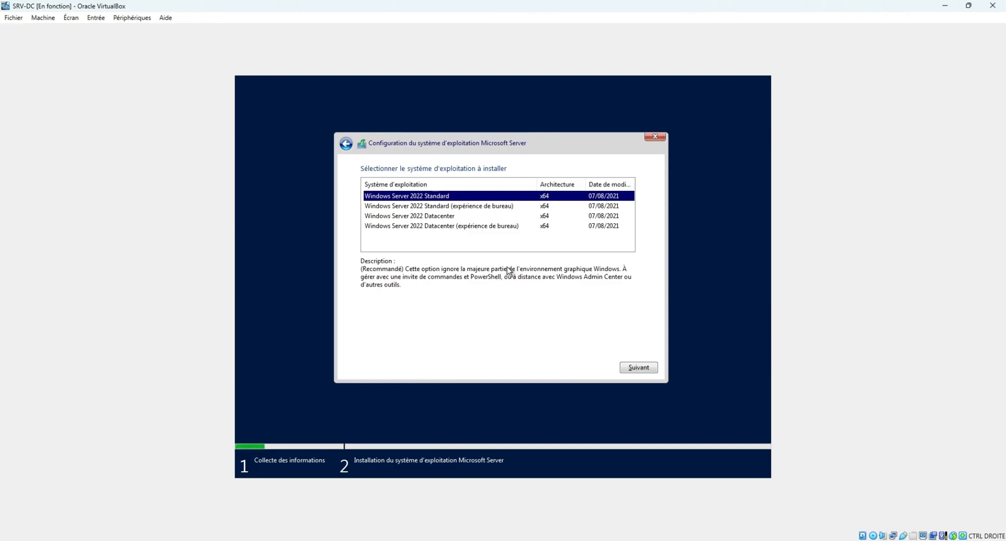
Choose Windows Server 2022 Standard (expérience de bureau) and accept the licence terms.
{"action": "left_click", "coordinate": [446, 207]}
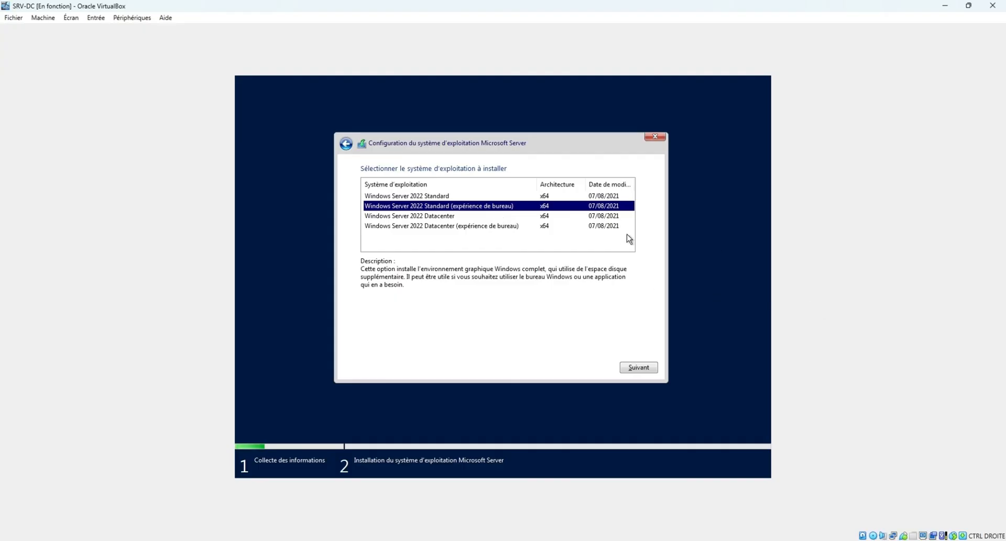
{"action": "left_click", "coordinate": [647, 367]}
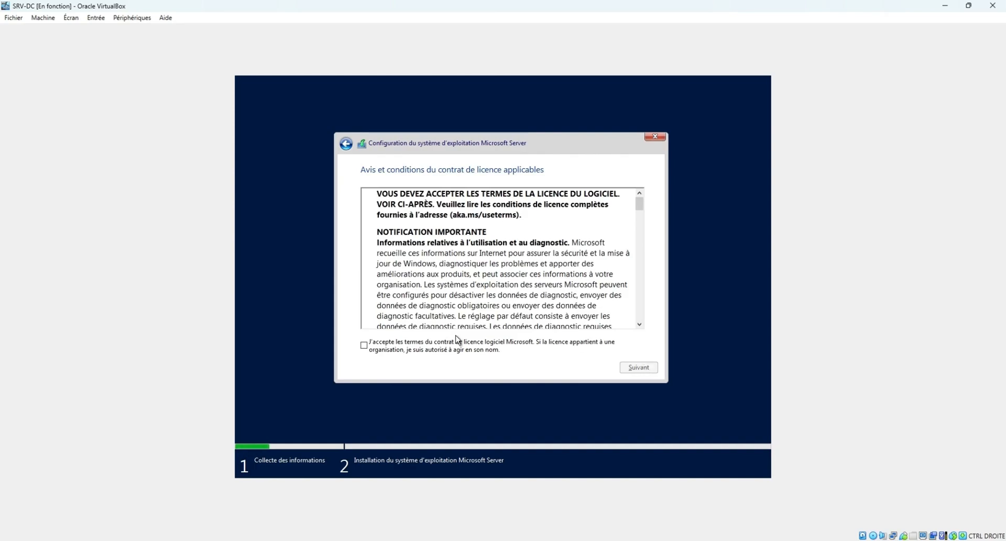
{"action": "left_click", "coordinate": [417, 344]}
{"action": "left_click", "coordinate": [638, 368]}
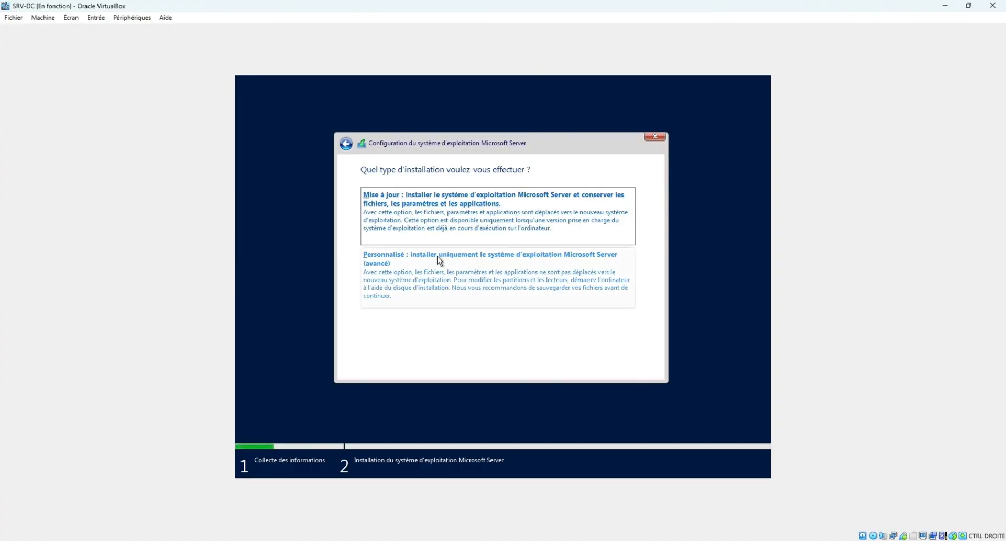
Choose a custom install and create a ~39 GB partition, leaving the rest unallocated.
{"action": "left_click", "coordinate": [516, 279]}
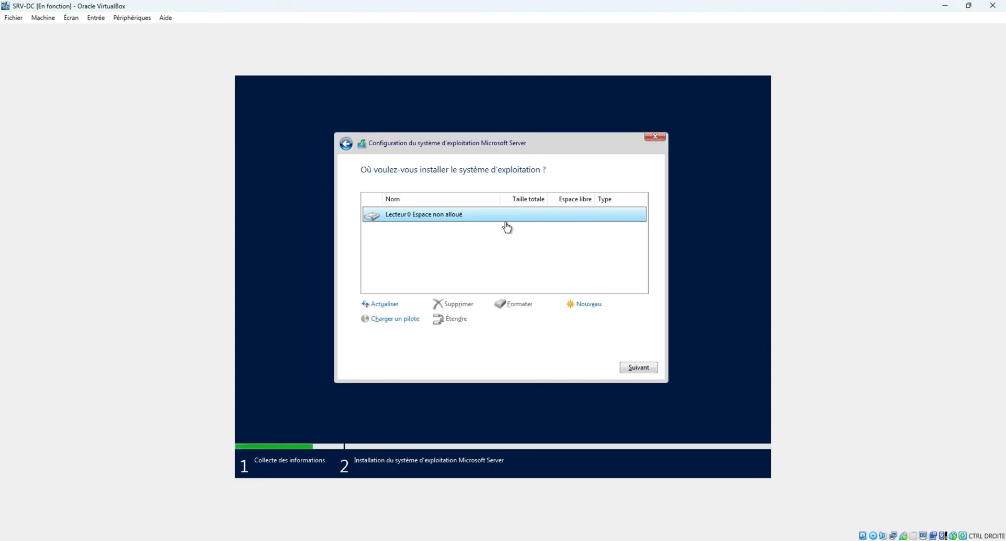
{"action": "left_click", "coordinate": [593, 309]}
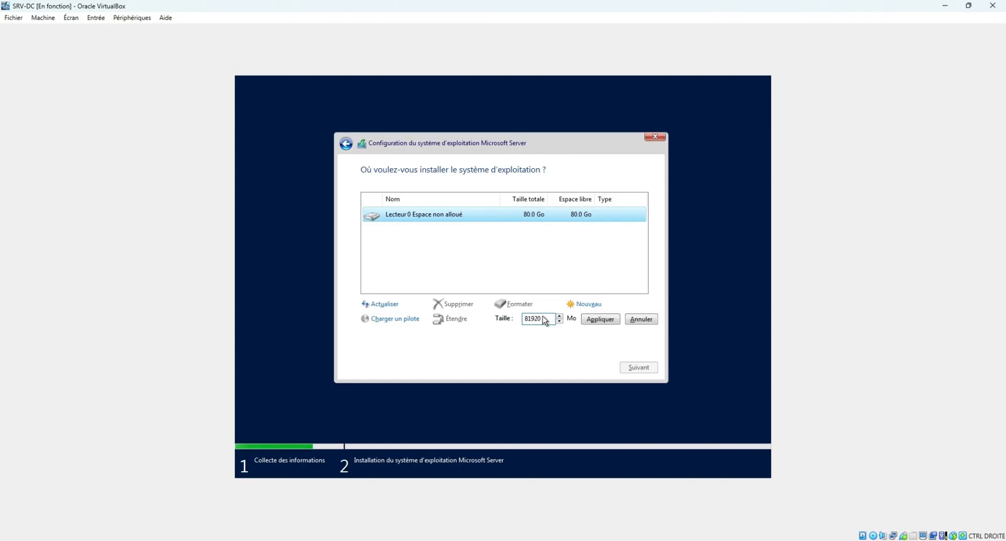
{"action": "left_click_drag", "start_coordinate": [545, 321], "coordinate": [515, 321]}
{"action": "left_click", "coordinate": [547, 318]}
{"action": "left_click_drag", "start_coordinate": [548, 320], "coordinate": [519, 320]}
{"action": "key", "text": "Left"}
{"action": "double_click", "coordinate": [541, 319]}
{"action": "type", "text": "4000"}
{"action": "left_click", "coordinate": [598, 319]}
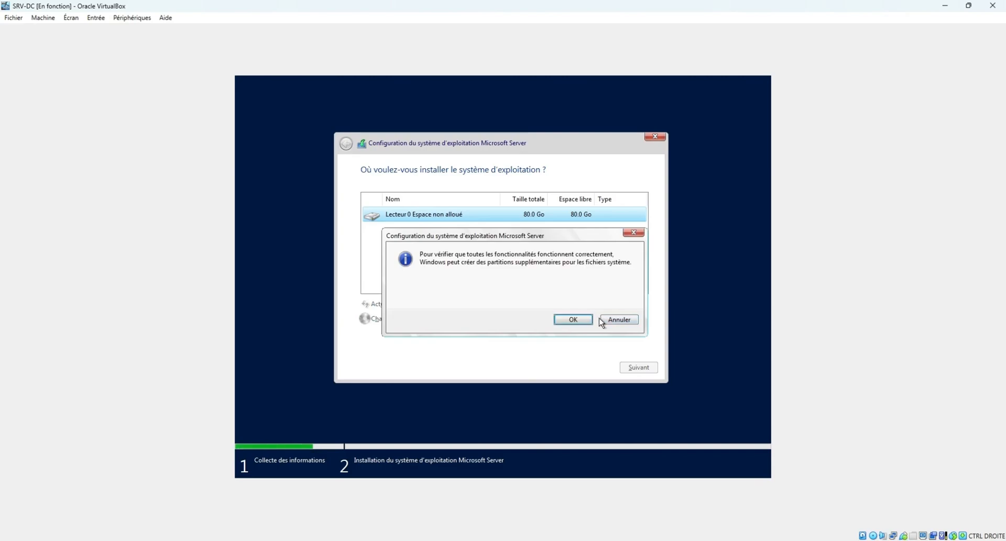
{"action": "left_click", "coordinate": [585, 318]}
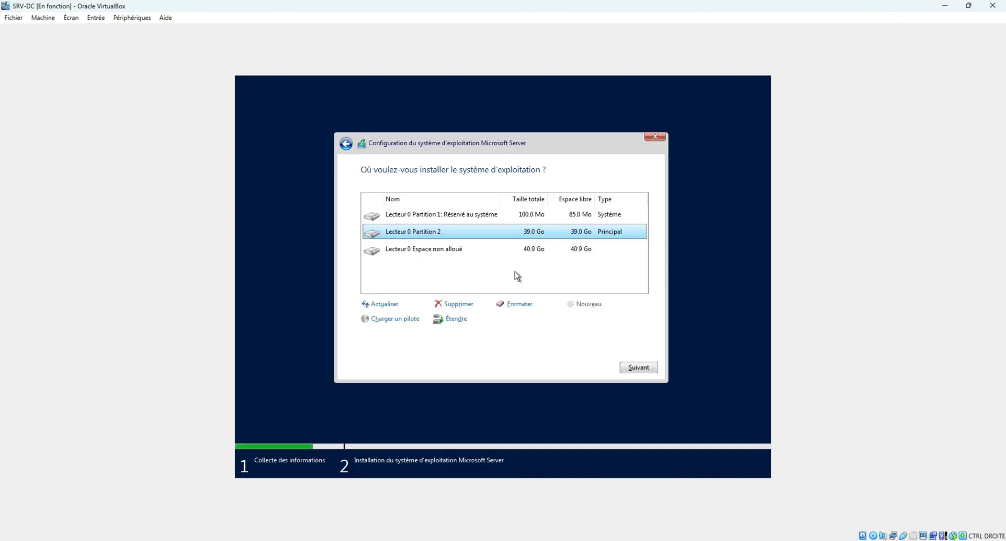
Install Windows Server on Lecteur 0 Partition 2.
{"action": "left_click", "coordinate": [474, 249]}
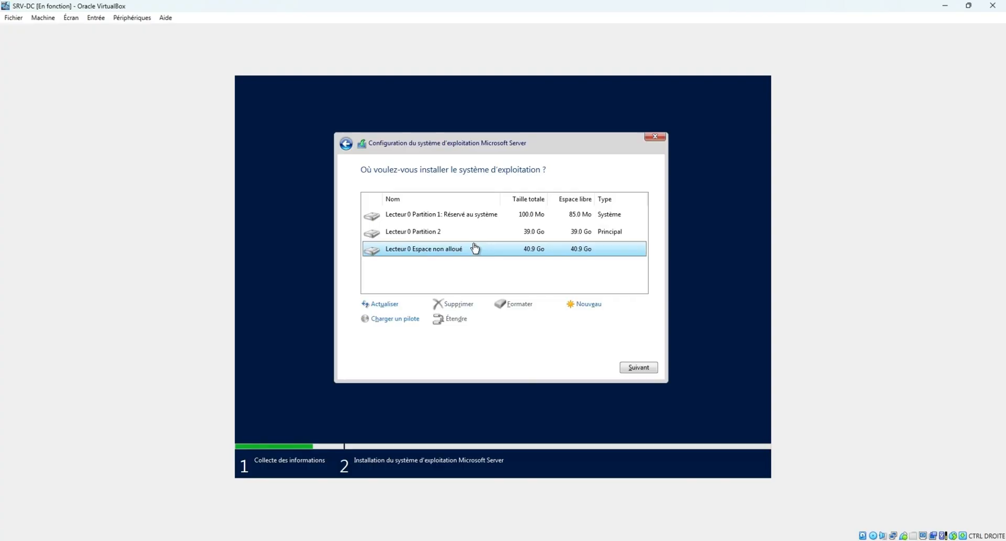
{"action": "left_click", "coordinate": [473, 236]}
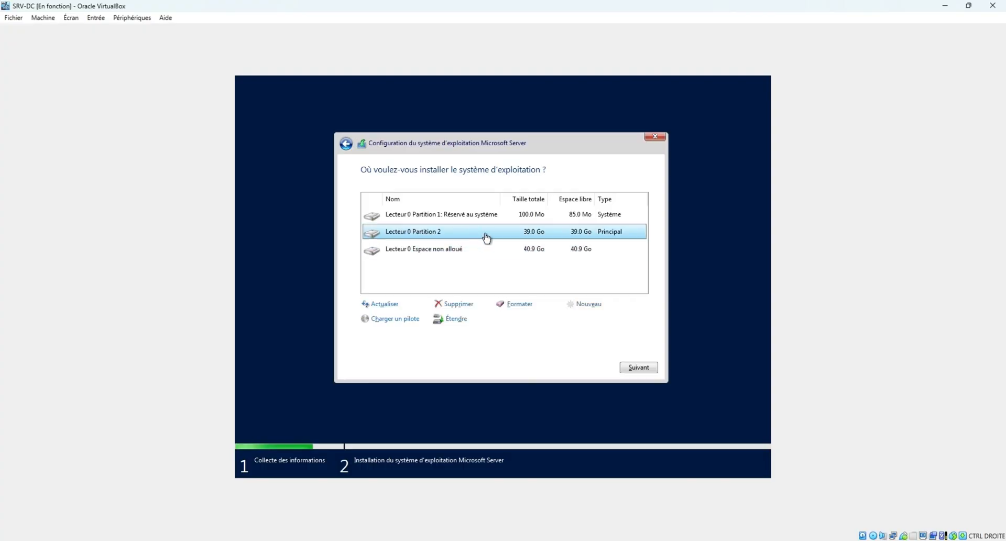
{"action": "left_click", "coordinate": [646, 369]}
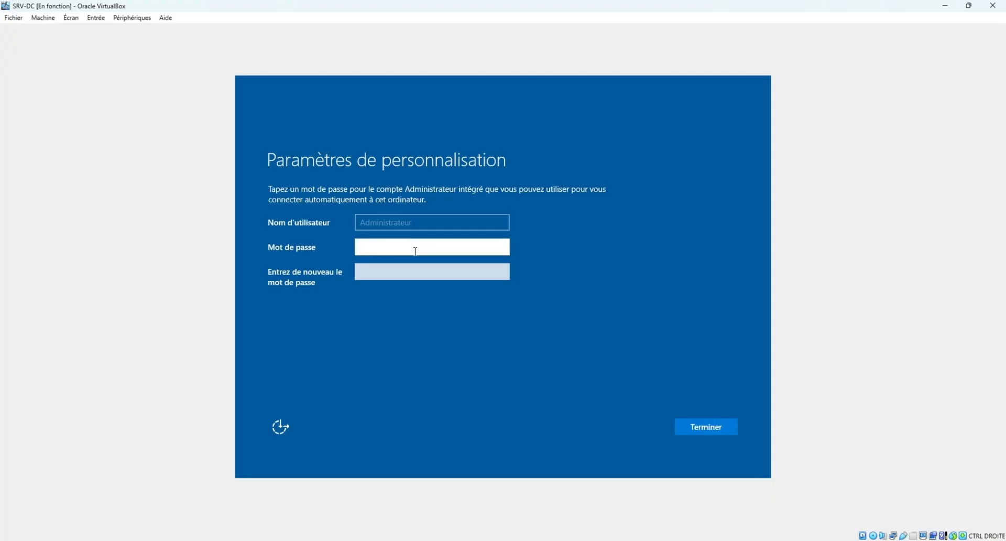
Enter and confirm the built-in Administrator password and finish personalisation.
{"action": "type", "text": "••••••••••••••"}
{"action": "key", "text": "Tab"}
{"action": "type", "text": "••••••••••"}
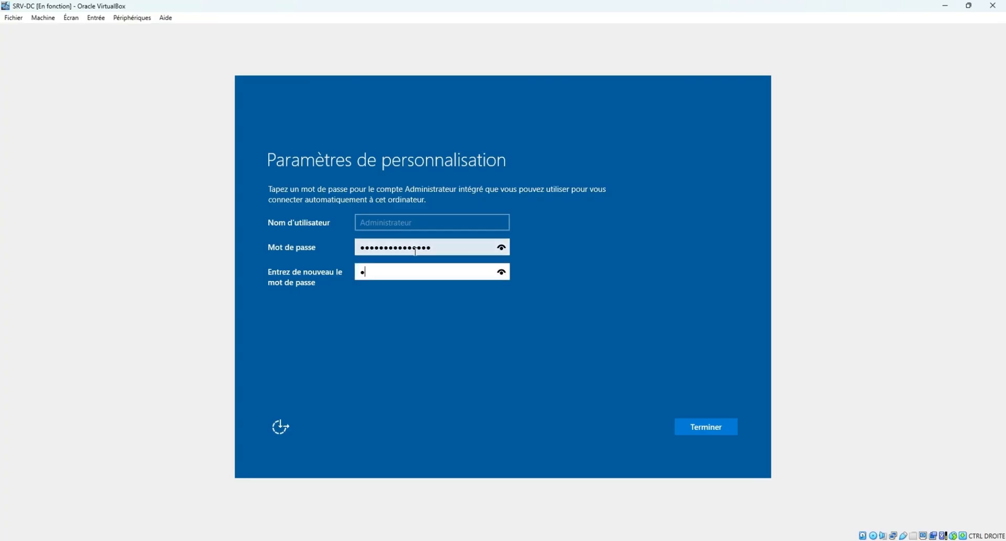
{"action": "type", "text": "•••••"}
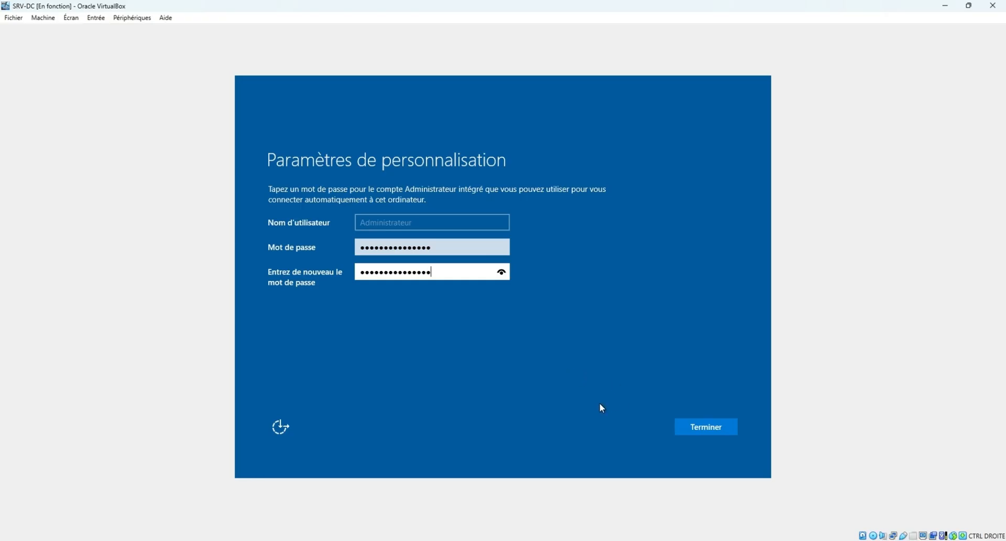
{"action": "left_click", "coordinate": [710, 427]}
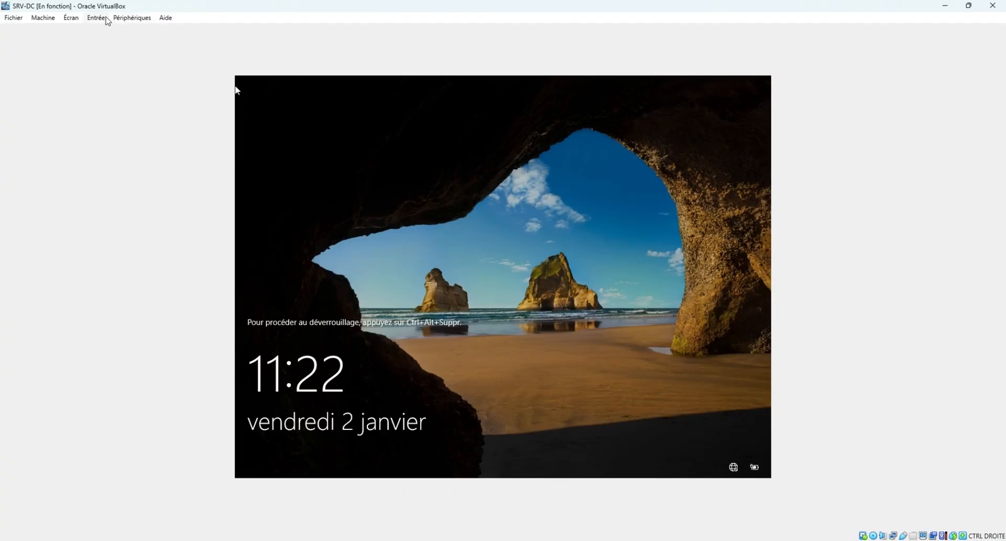
Show the Entrée > Clavier menu with the Envoyer Ctrl-Alt-Del option.
{"action": "left_click", "coordinate": [116, 20]}
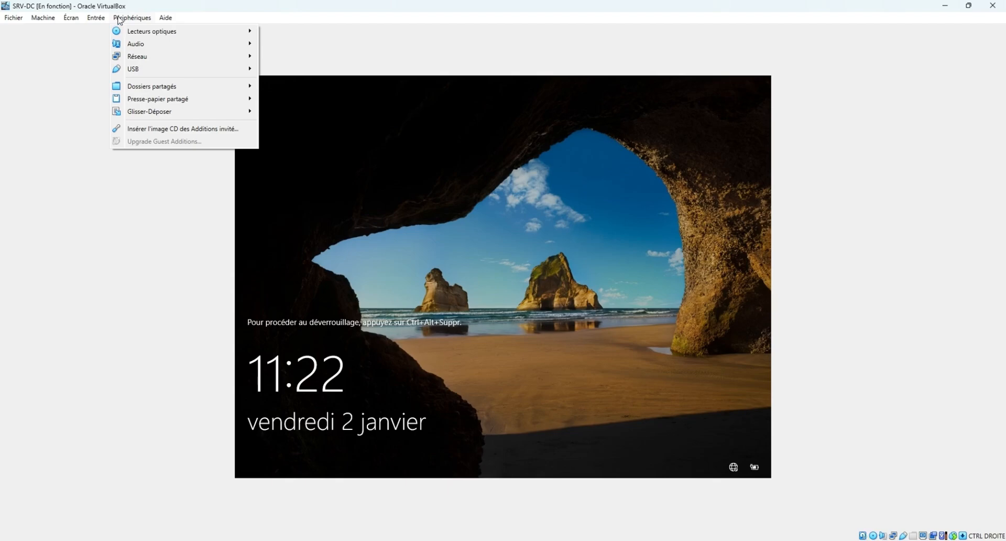
{"action": "mouse_move", "coordinate": [98, 19]}
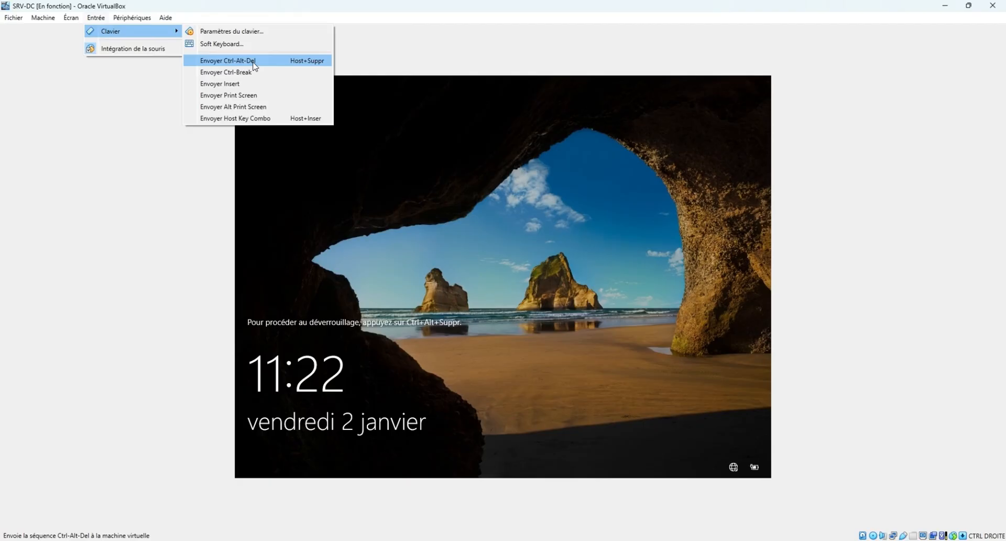
Sign in as Administrator via Ctrl-Alt-Del and dismiss the Admin Center notice with 'Ne plus afficher' ticked.
{"action": "left_click", "coordinate": [227, 61]}
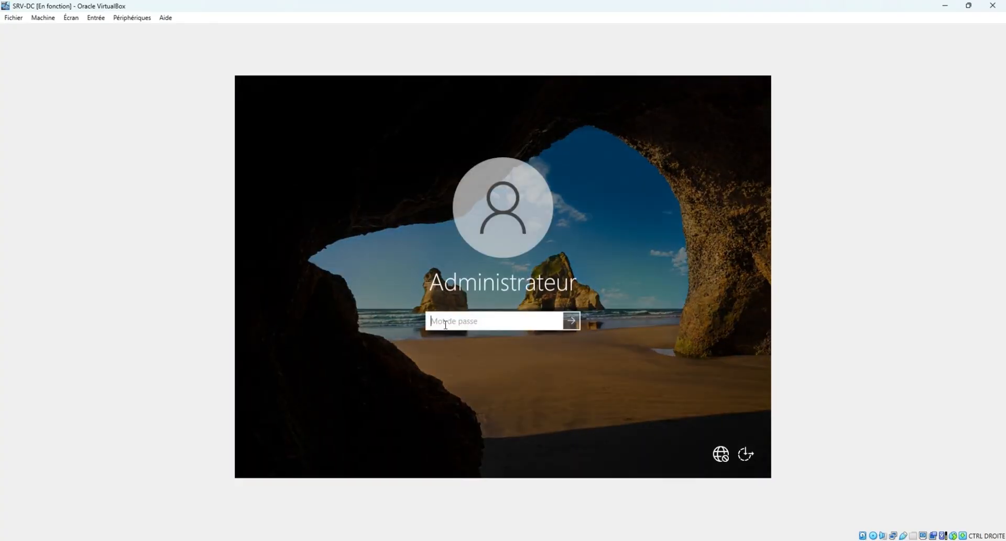
{"action": "type", "text": "••••••••••••••"}
{"action": "key", "text": "Return"}
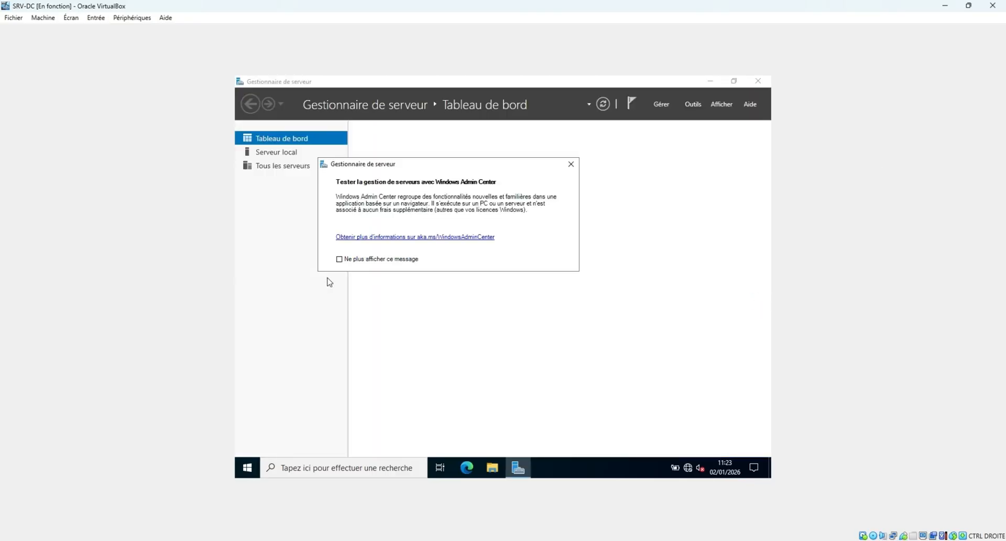
{"action": "left_click", "coordinate": [363, 259]}
{"action": "left_click", "coordinate": [570, 164]}
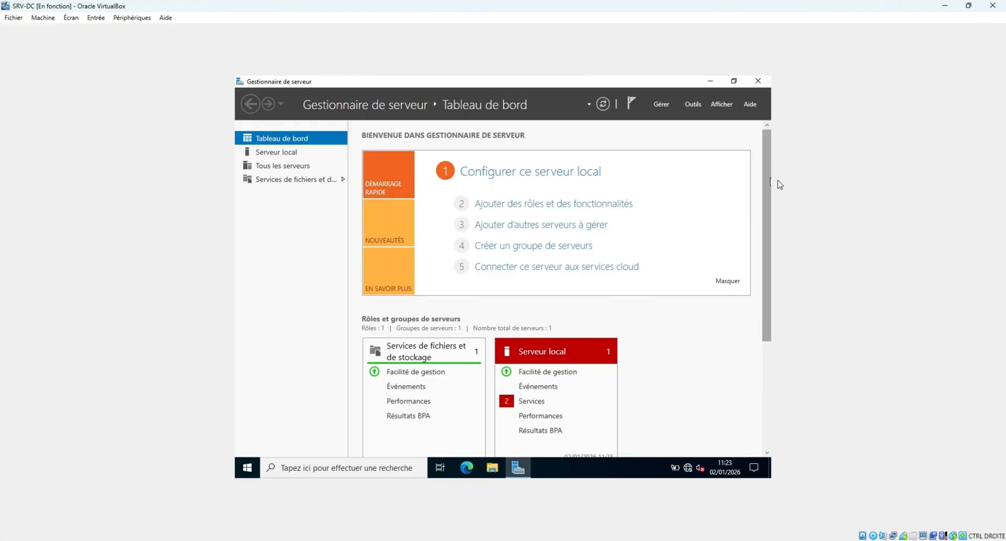
Close Server Manager, insert the Guest Additions CD and launch VBoxWindowsAdditions from File Explorer.
{"action": "left_click", "coordinate": [757, 80]}
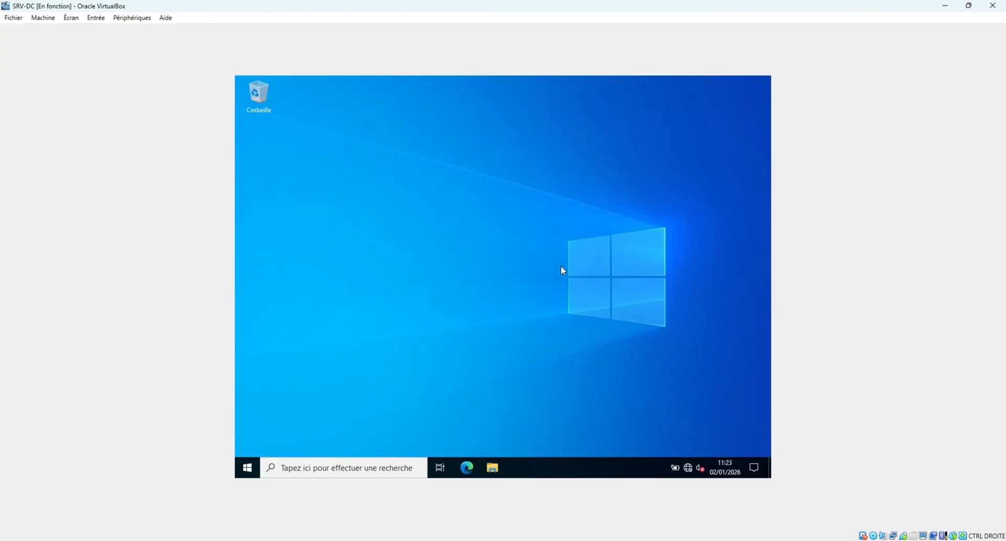
{"action": "left_click", "coordinate": [131, 17]}
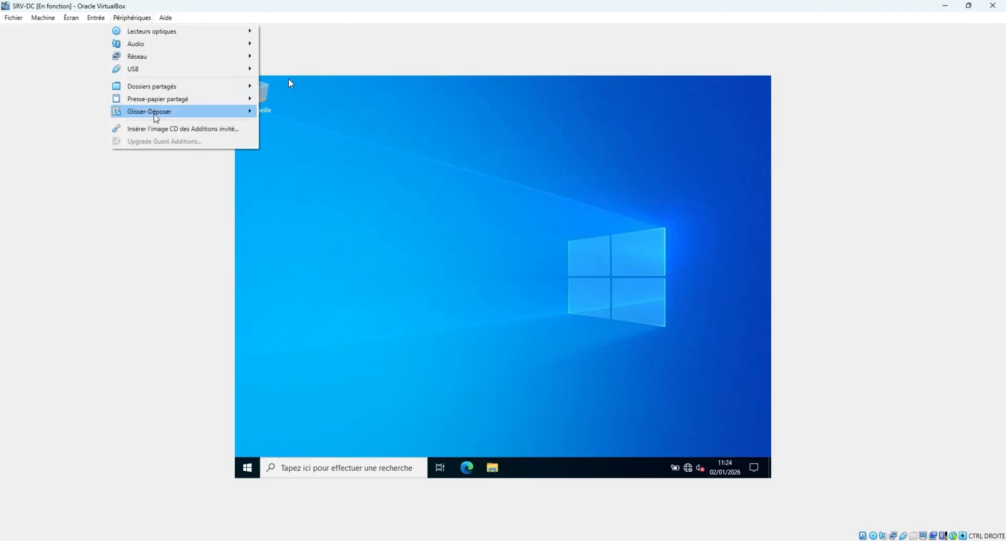
{"action": "left_click", "coordinate": [162, 129]}
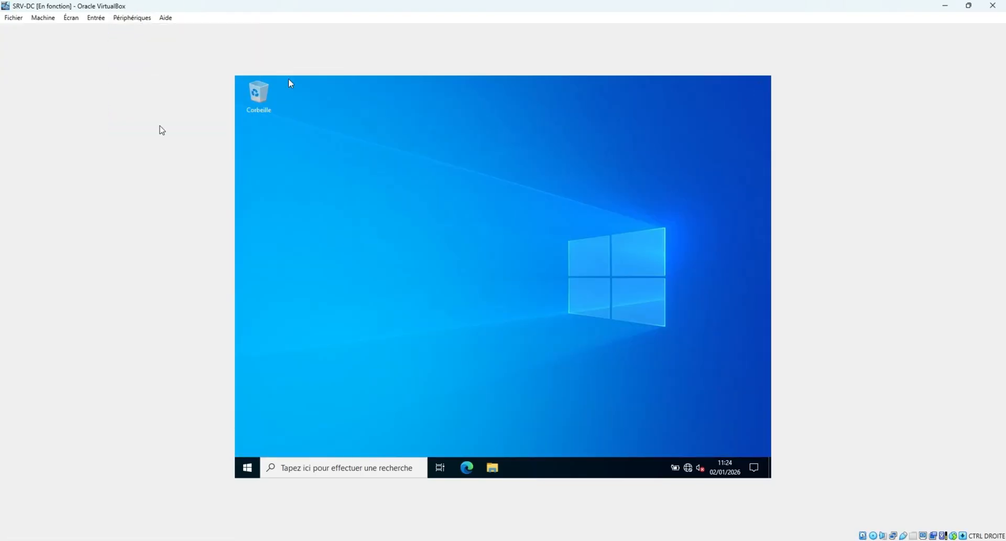
{"action": "left_click", "coordinate": [497, 469]}
{"action": "left_click", "coordinate": [366, 264]}
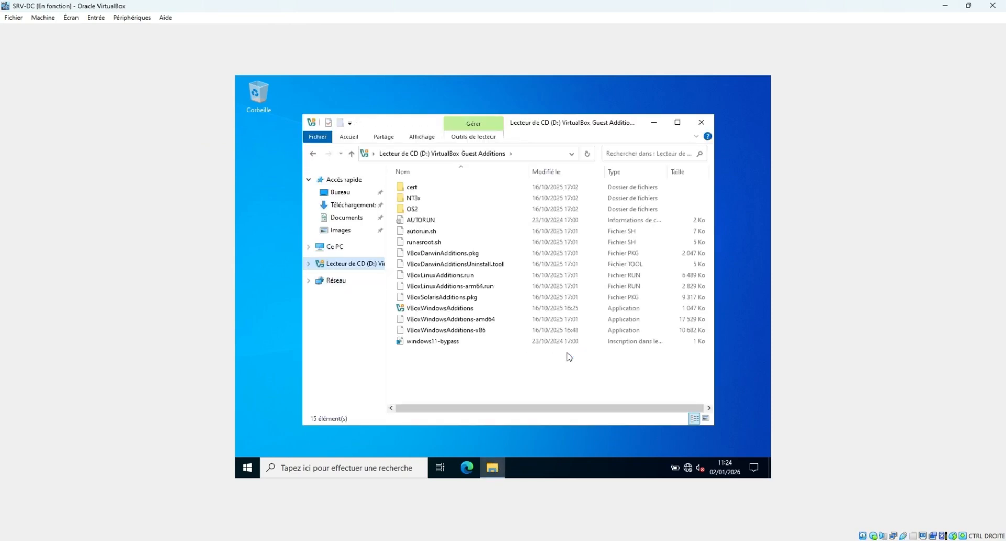
{"action": "double_click", "coordinate": [459, 310]}
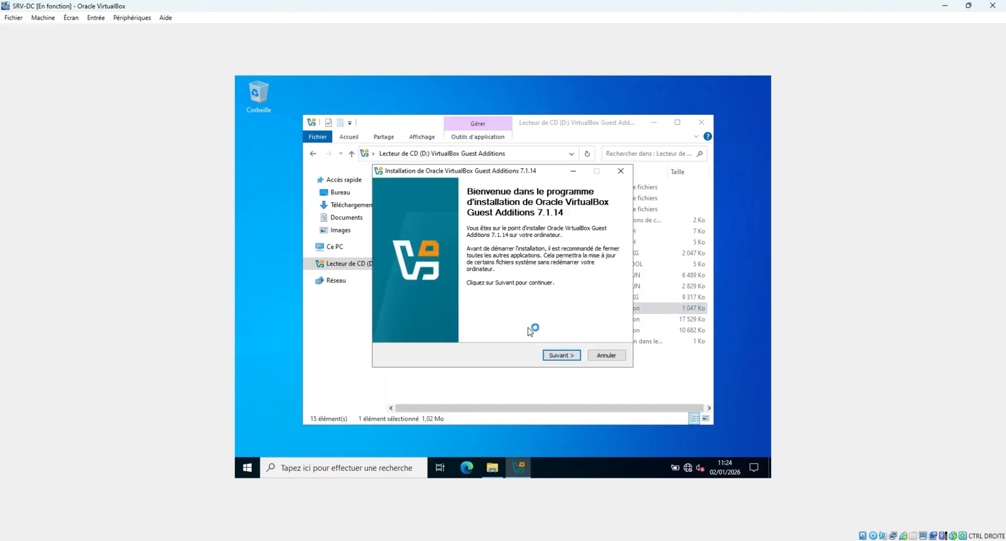
Install Guest Additions 7.1.14 in the default folder, choosing to restart later, and close the CD window.
{"action": "left_click", "coordinate": [568, 358]}
{"action": "left_click", "coordinate": [568, 358]}
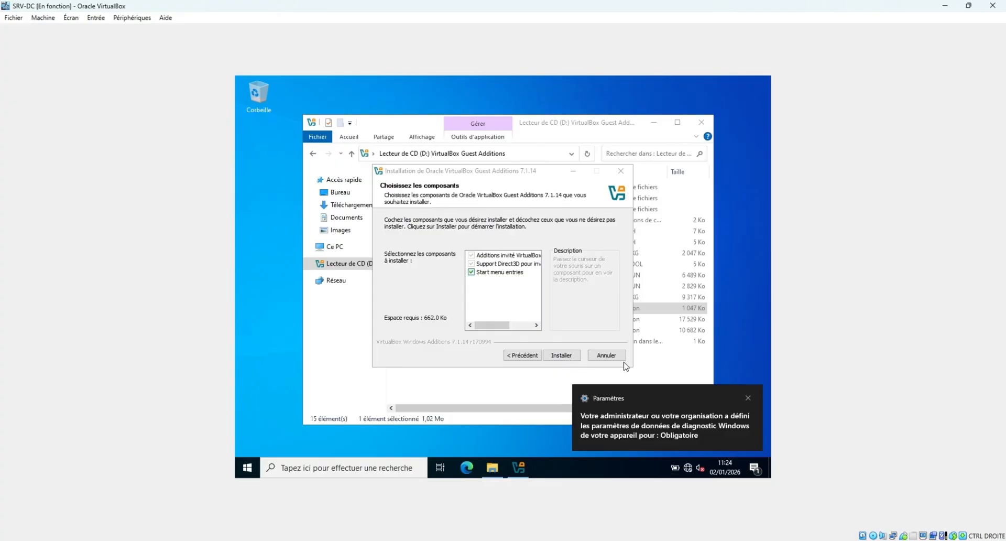
{"action": "left_click", "coordinate": [749, 397]}
{"action": "left_click", "coordinate": [569, 357]}
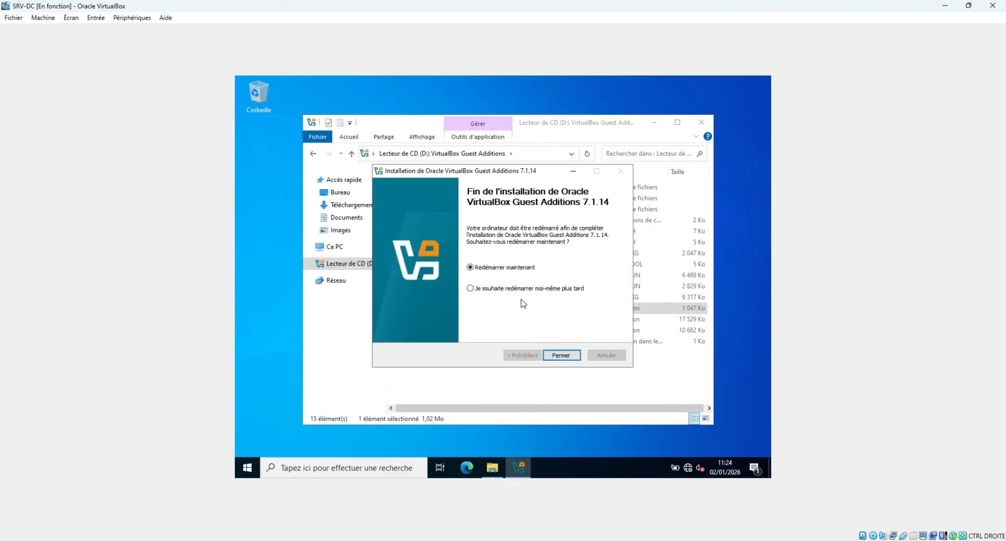
{"action": "left_click", "coordinate": [528, 291]}
{"action": "left_click", "coordinate": [561, 354]}
{"action": "left_click", "coordinate": [701, 122]}
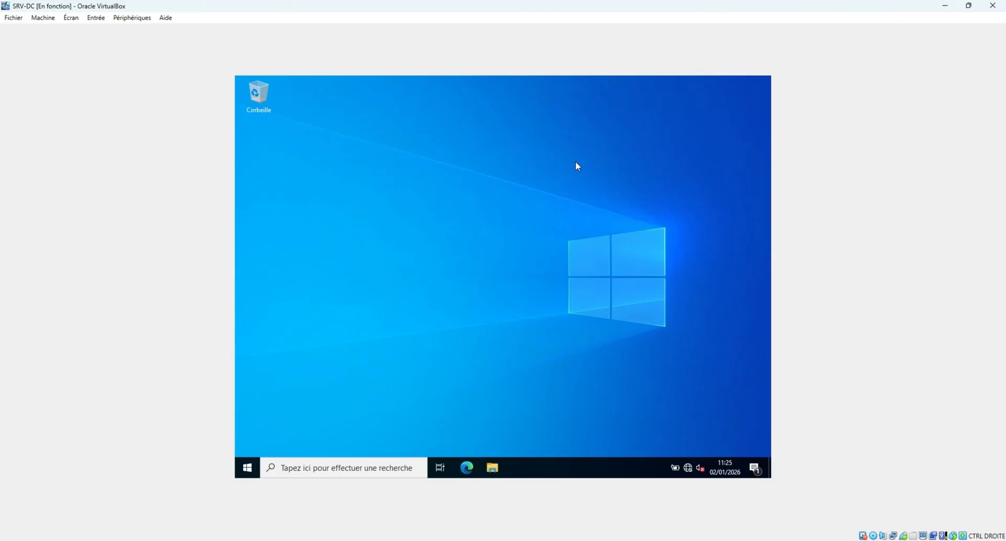
Launch Server Manager from Start and display the Serveur local properties page.
{"action": "left_click", "coordinate": [248, 475]}
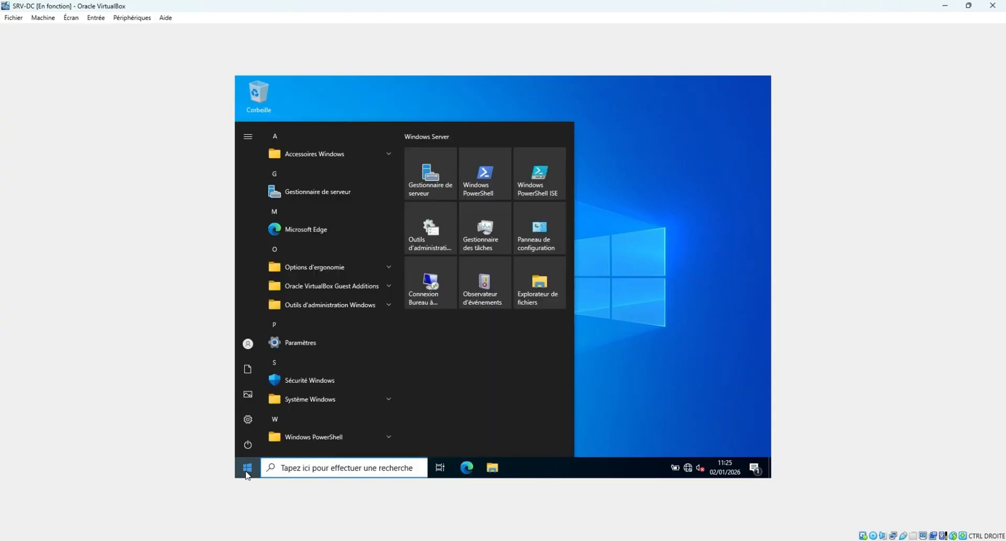
{"action": "left_click", "coordinate": [441, 182]}
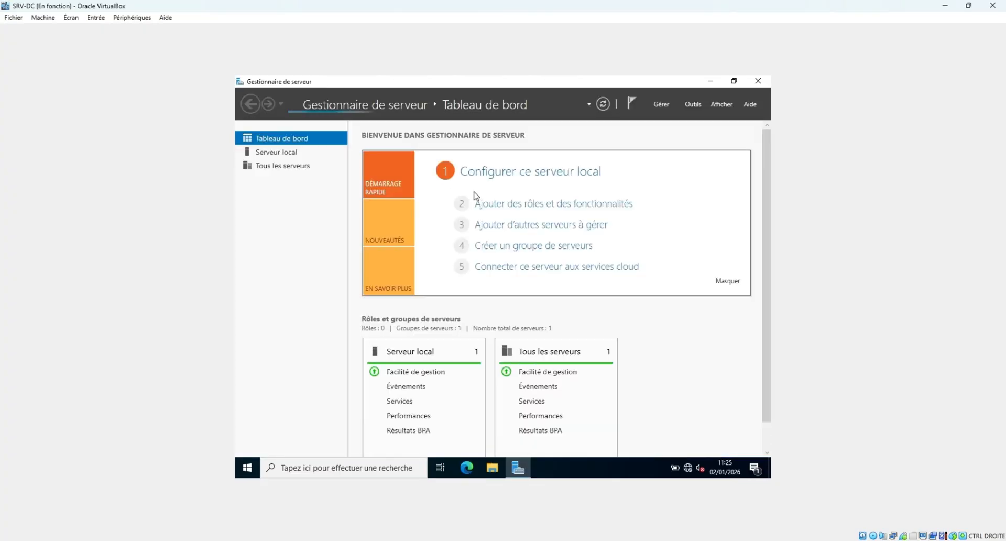
{"action": "left_click", "coordinate": [291, 155]}
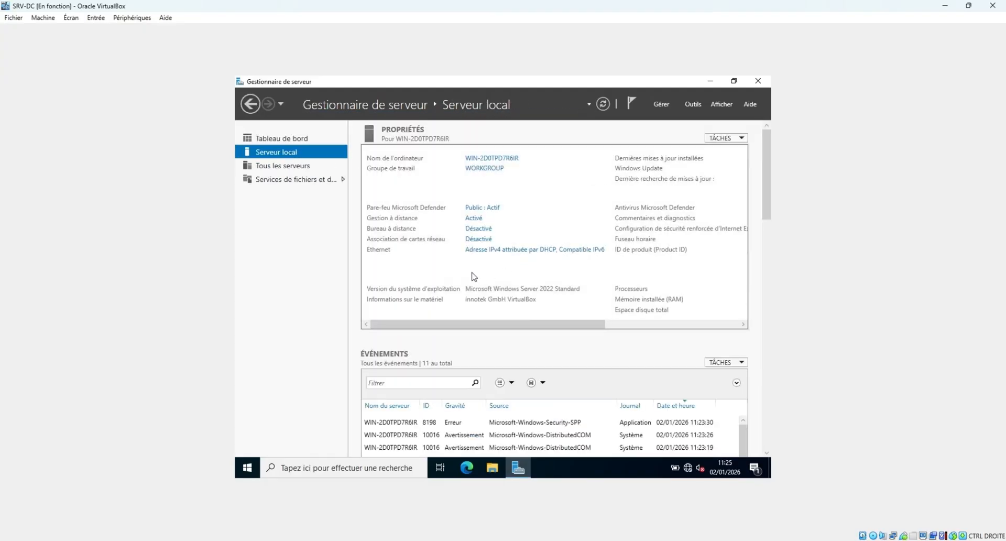
In the Ethernet adapter properties, untick IPv6 and set IPv4 to 'Utiliser l'adresse IP suivante'.
{"action": "left_click", "coordinate": [504, 252]}
{"action": "double_click", "coordinate": [373, 194]}
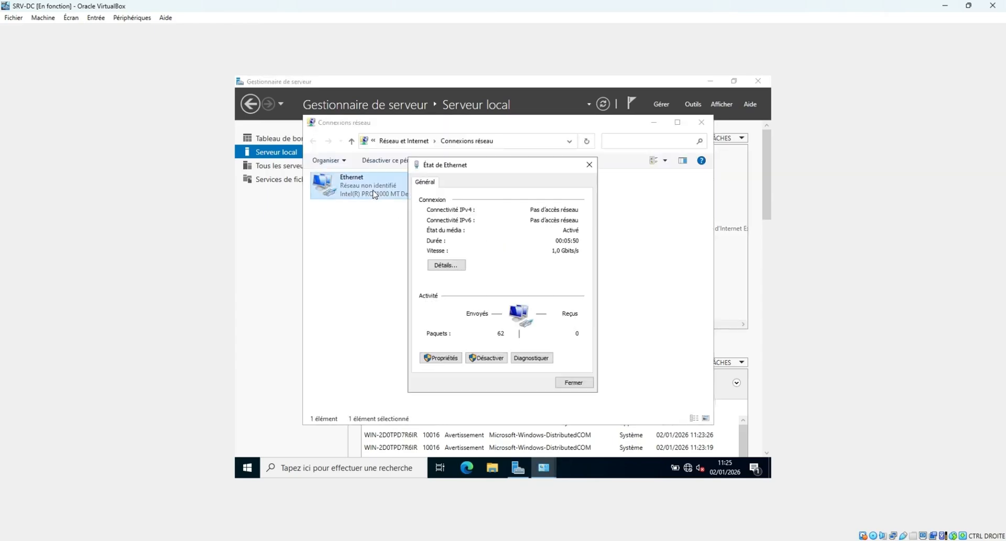
{"action": "left_click", "coordinate": [440, 358]}
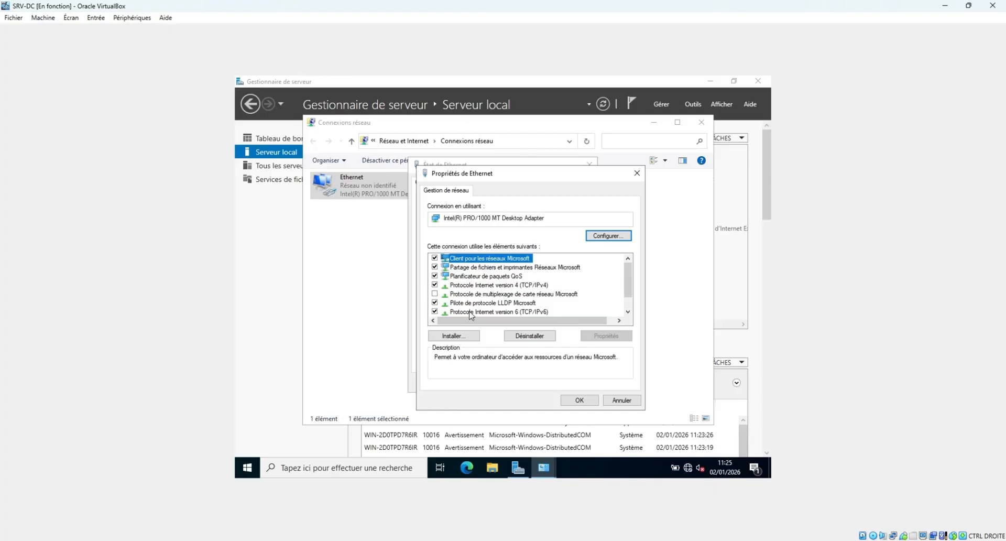
{"action": "left_click", "coordinate": [434, 311]}
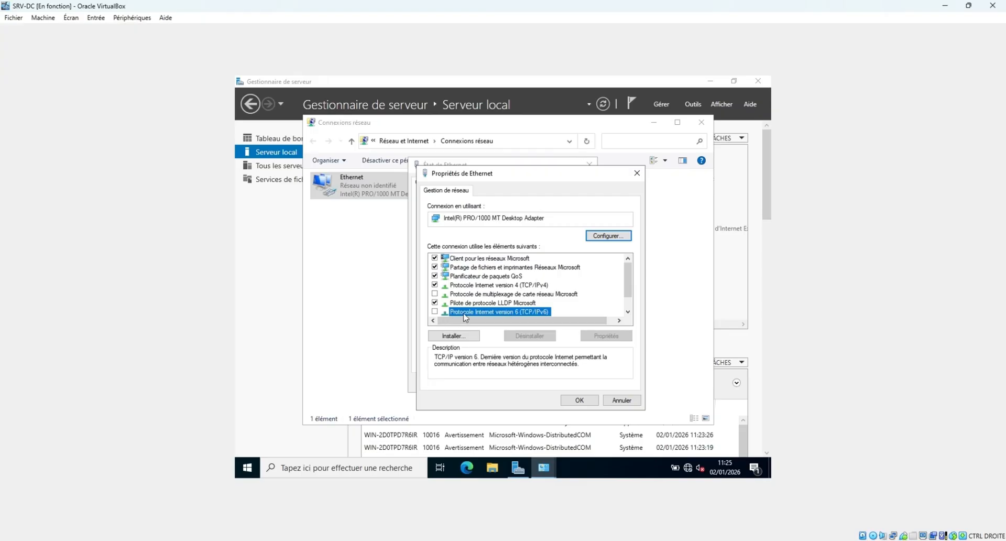
{"action": "left_click", "coordinate": [508, 286]}
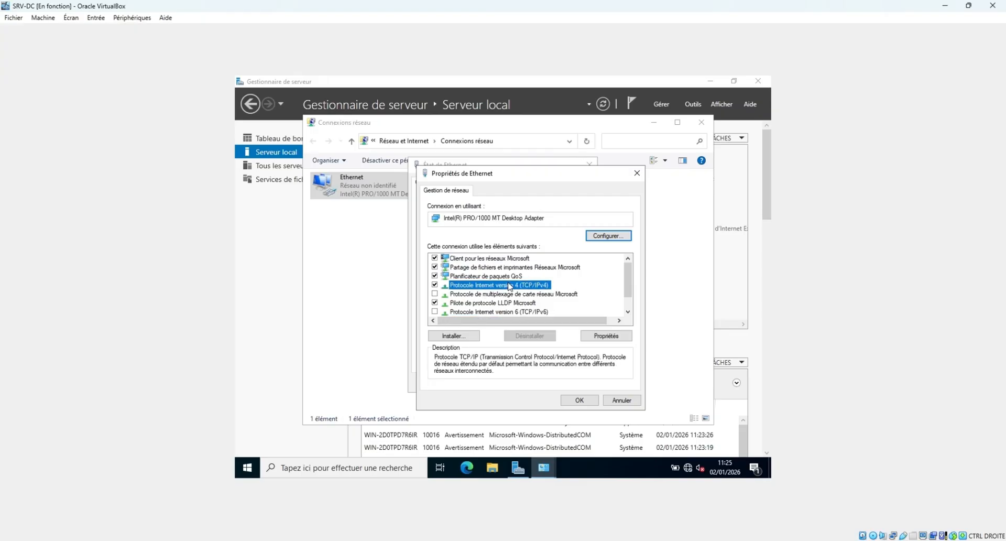
{"action": "left_click", "coordinate": [602, 336]}
{"action": "left_click", "coordinate": [494, 288]}
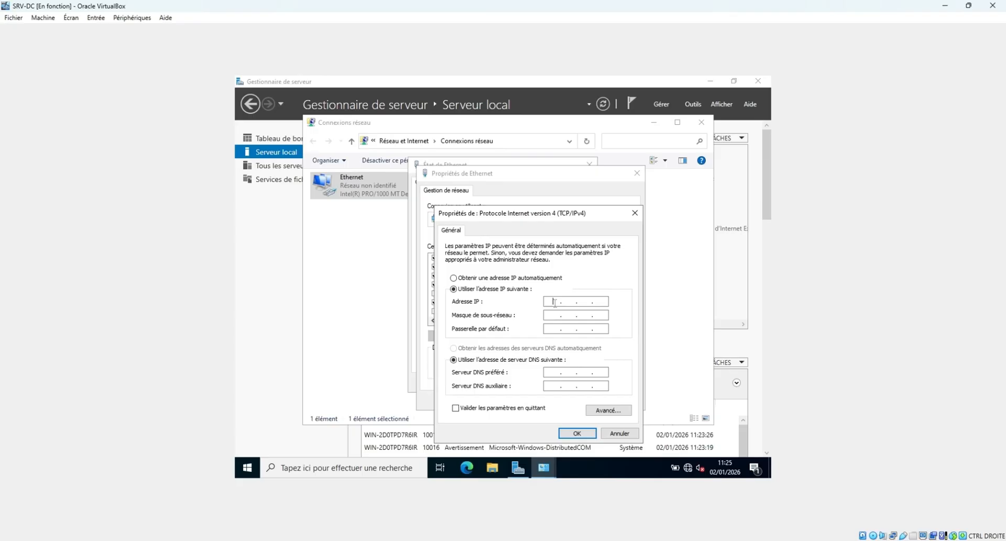
Enter IP 192.168.100.25, mask 255.255.255.0, gateway 192.168.100.254, DNS 1.1.1.1, and validate on exit.
{"action": "type", "text": "192 . 168 . 100 . 25"}
{"action": "key", "text": "Tab"}
{"action": "key", "text": "Tab"}
{"action": "type", "text": "192 . 168 . 100 . 254"}
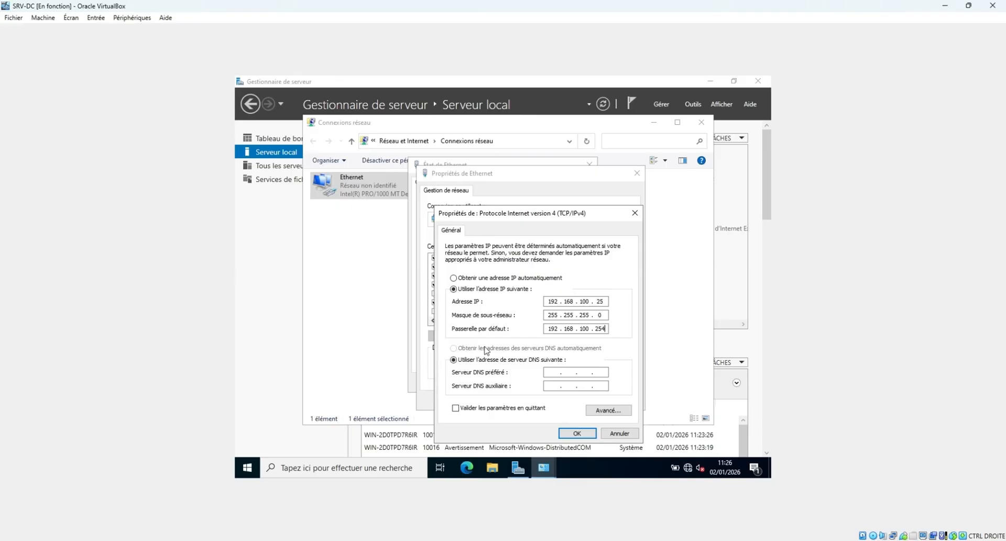
{"action": "left_click", "coordinate": [551, 375]}
{"action": "type", "text": "1 . 1 . 1 . 1"}
{"action": "left_click", "coordinate": [460, 408]}
Apply the IPv4 settings, allow network discovery, skip the network reset and close the network windows.
{"action": "left_click", "coordinate": [579, 433]}
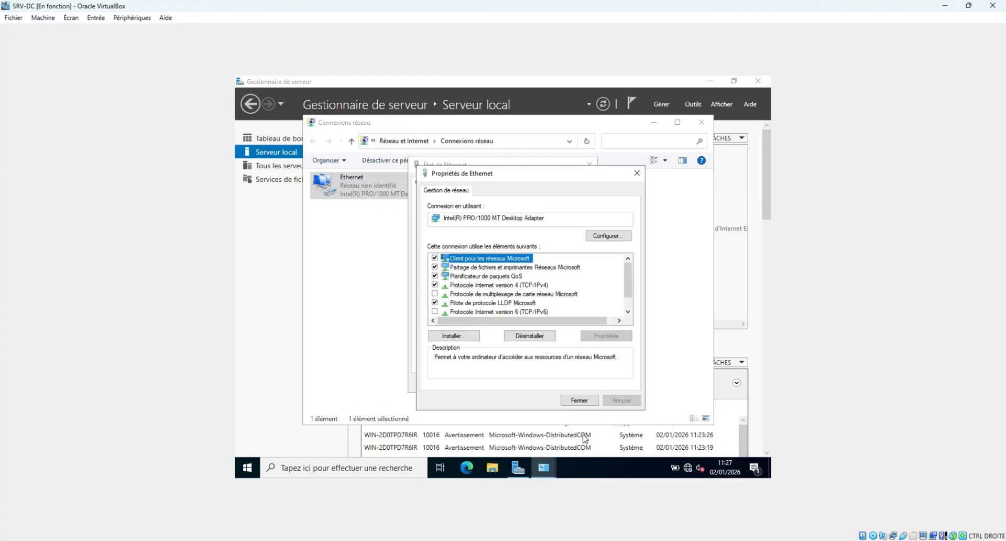
{"action": "left_click", "coordinate": [581, 401]}
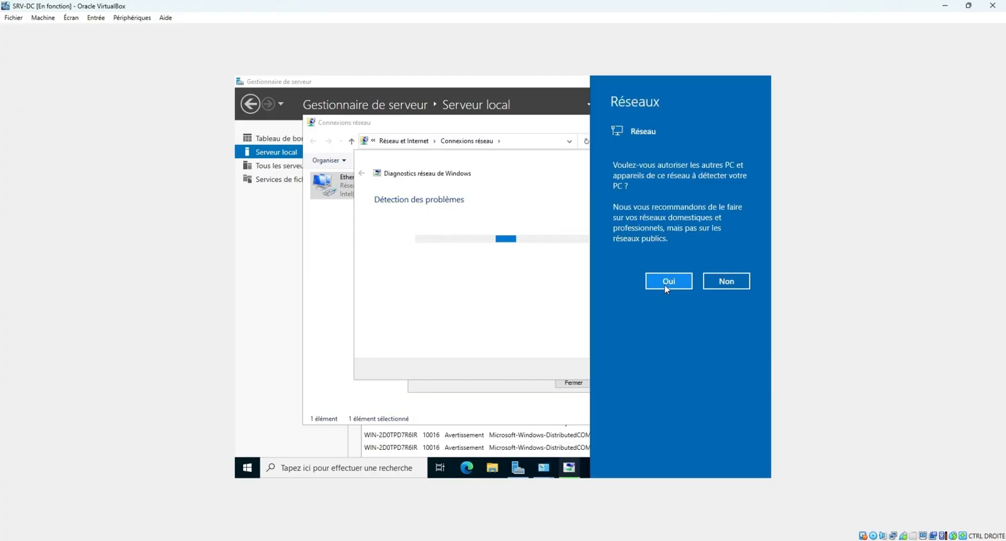
{"action": "left_click", "coordinate": [612, 373]}
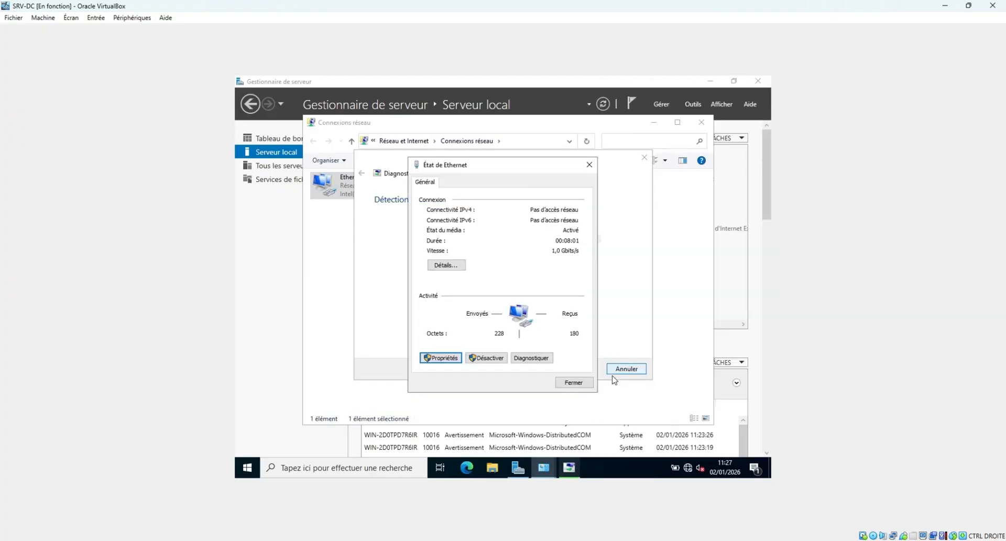
{"action": "left_click", "coordinate": [581, 385]}
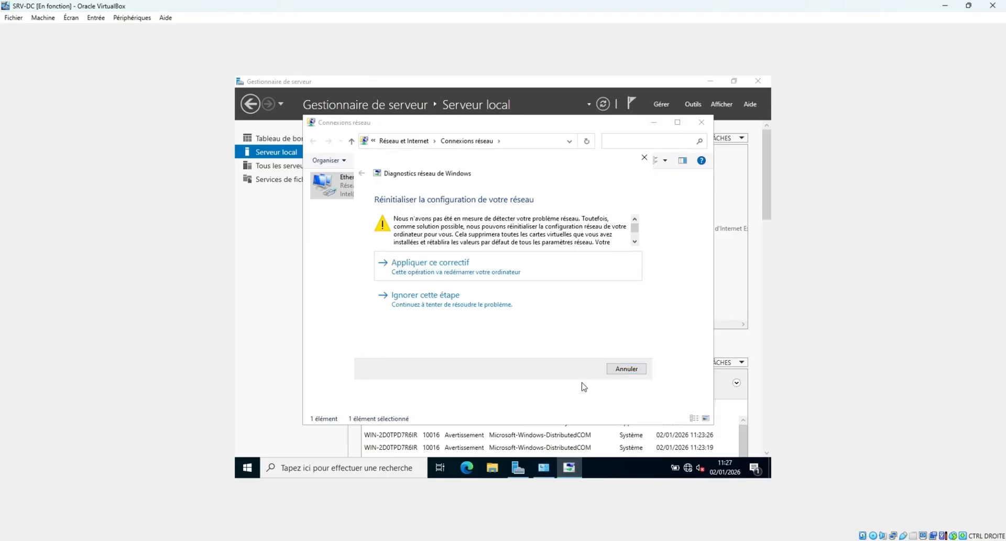
{"action": "left_click", "coordinate": [485, 303]}
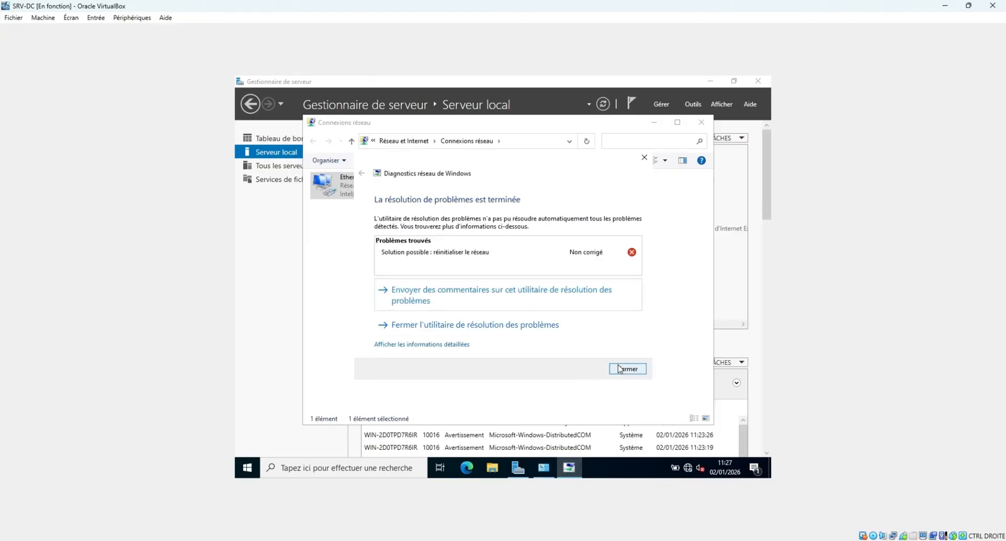
{"action": "left_click", "coordinate": [504, 326]}
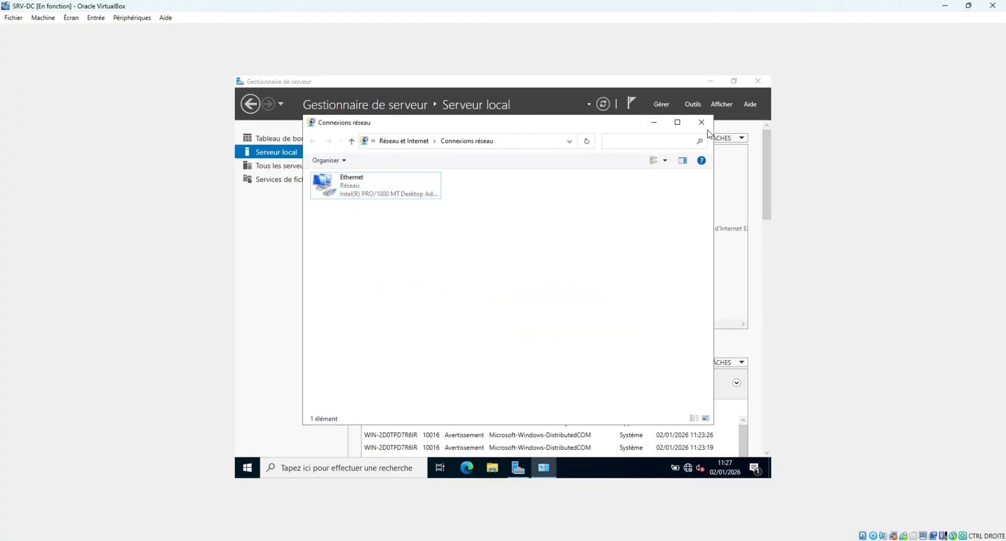
{"action": "left_click", "coordinate": [701, 125]}
{"action": "left_click", "coordinate": [325, 468]}
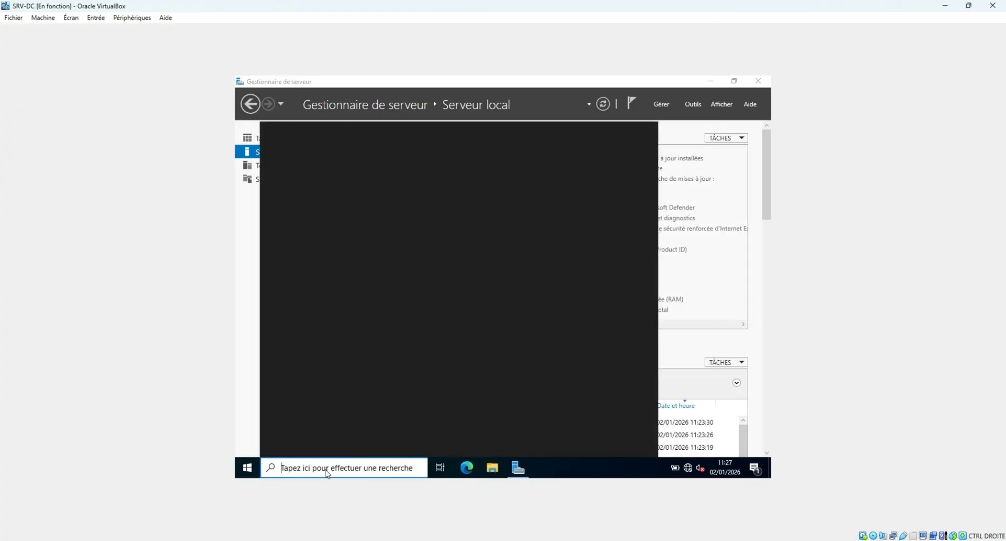
Run 'ping google.com' in Windows PowerShell, stop it after replies with 0% loss, then close PowerShell.
{"action": "left_click", "coordinate": [247, 468]}
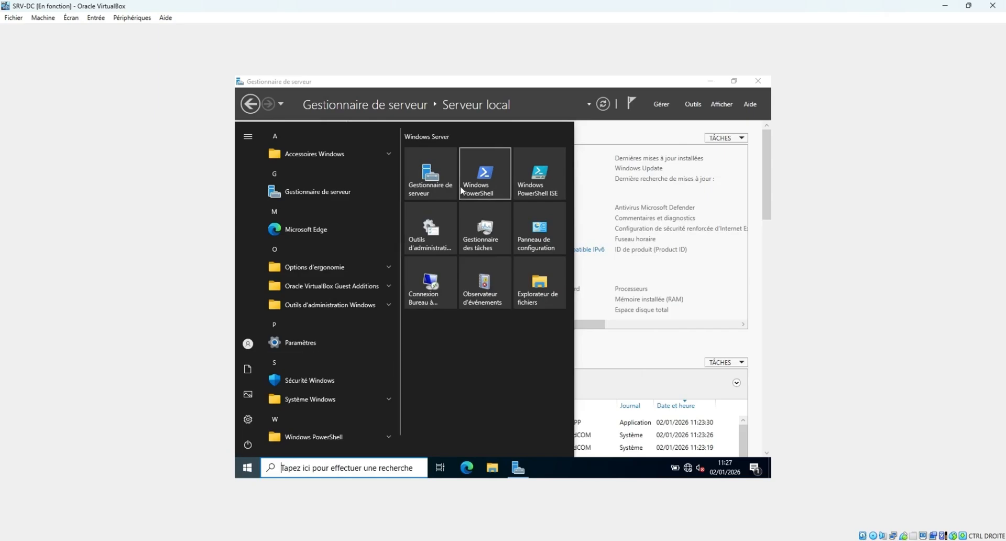
{"action": "left_click", "coordinate": [479, 177]}
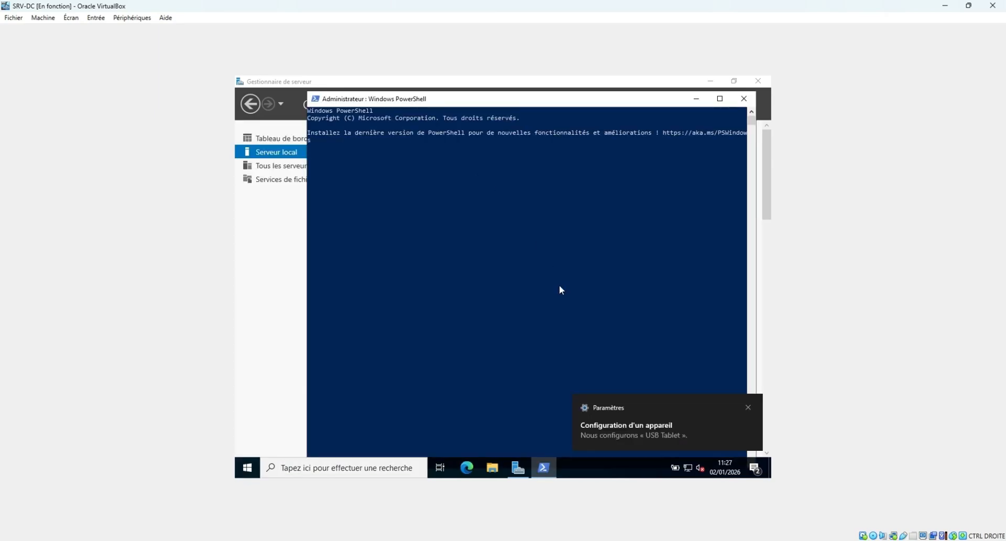
{"action": "type", "text": "ping goog"}
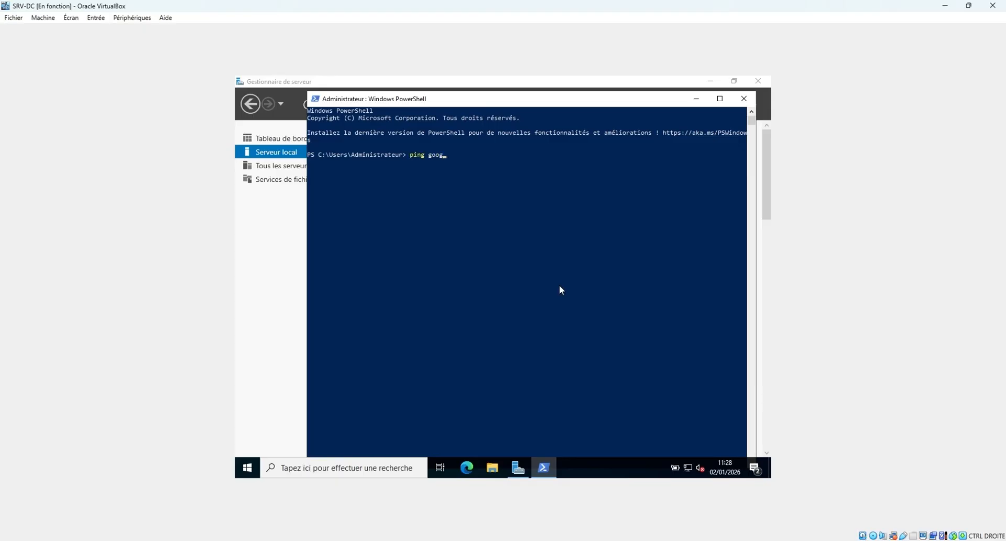
{"action": "type", "text": "le.com"}
{"action": "key", "text": "Return"}
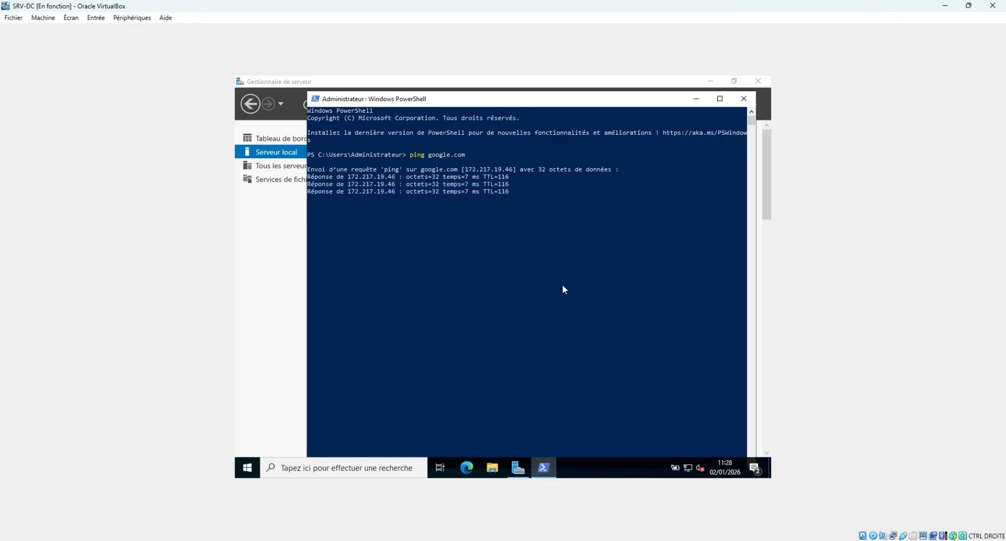
{"action": "key", "text": "ctrl+c"}
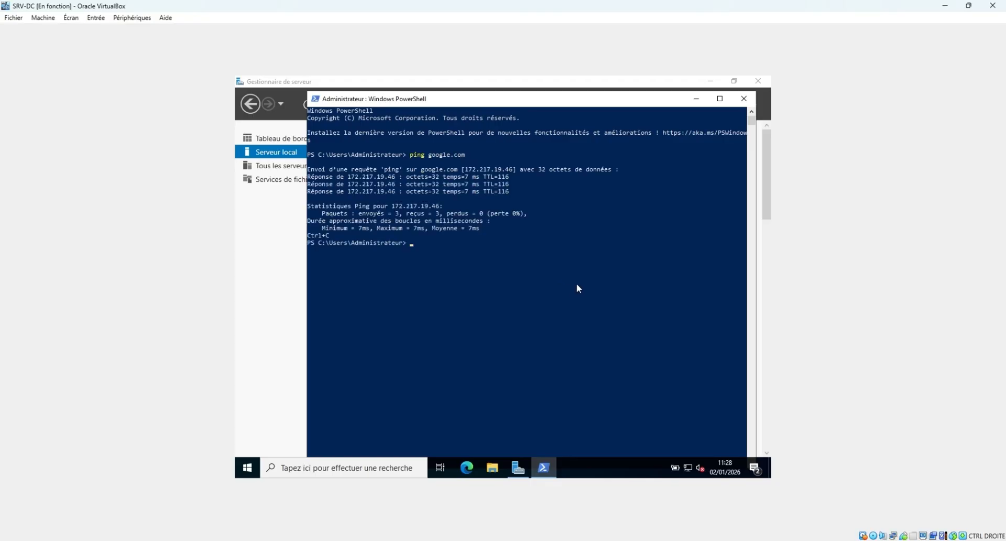
{"action": "left_click", "coordinate": [744, 99]}
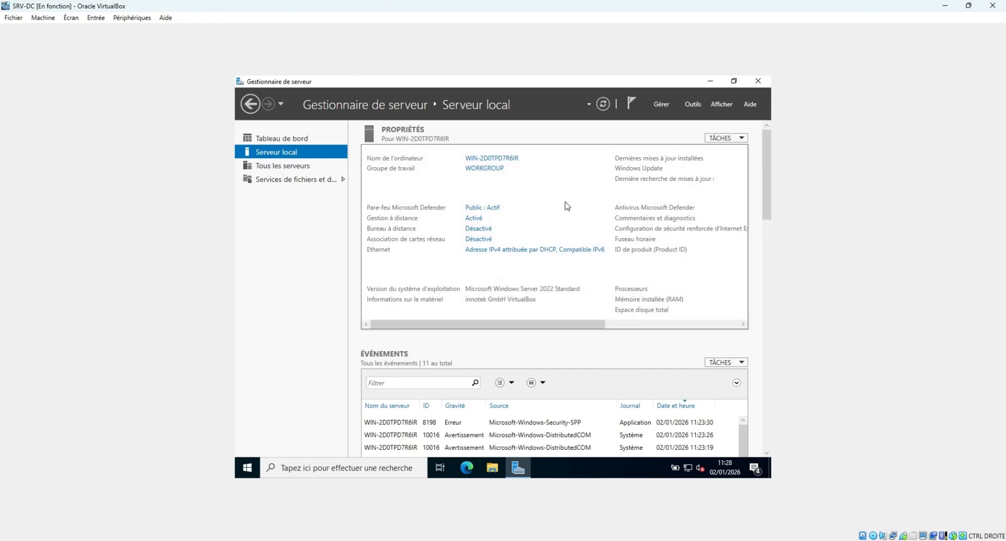
Change the computer name to SRC-DC01 in System Properties and acknowledge the restart-required notice.
{"action": "left_click", "coordinate": [508, 159]}
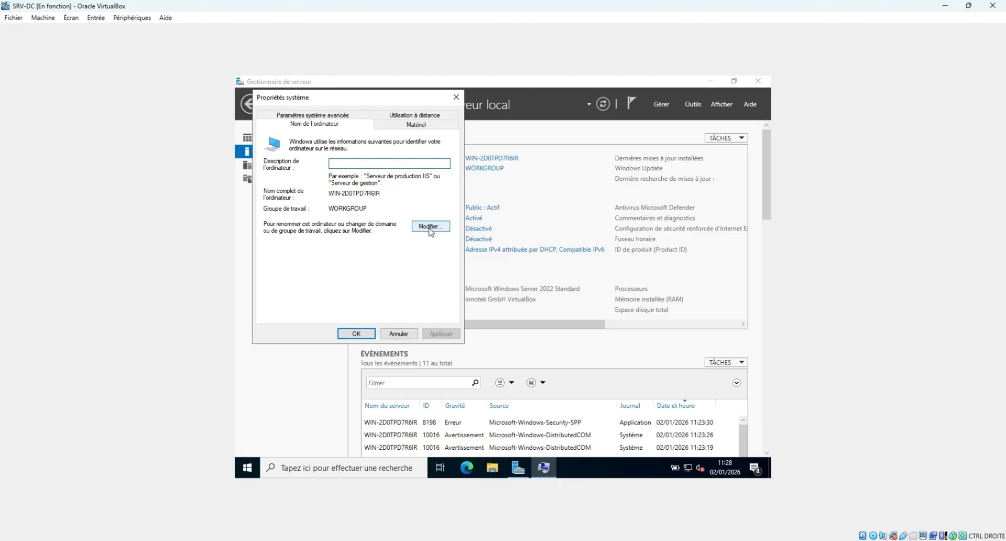
{"action": "left_click", "coordinate": [398, 333]}
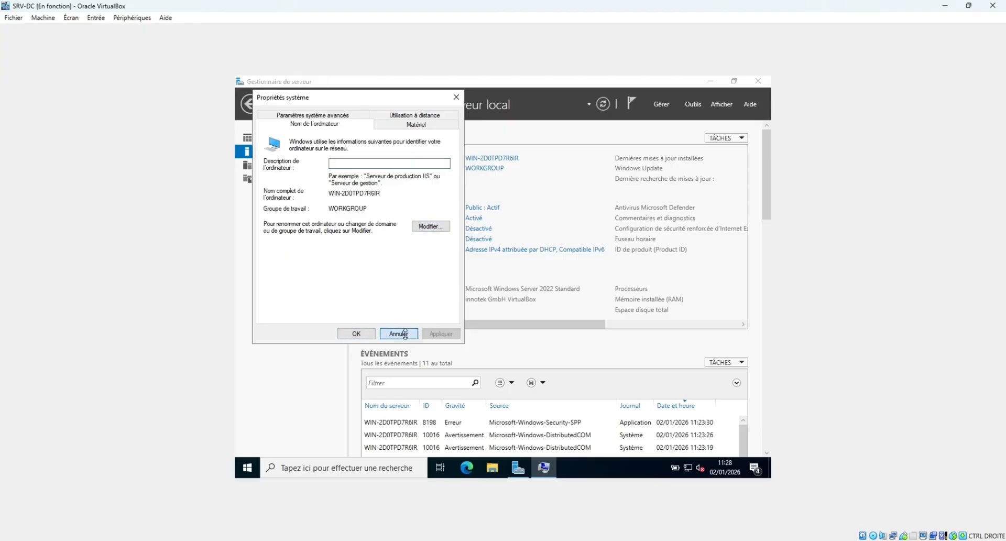
{"action": "left_click", "coordinate": [493, 158]}
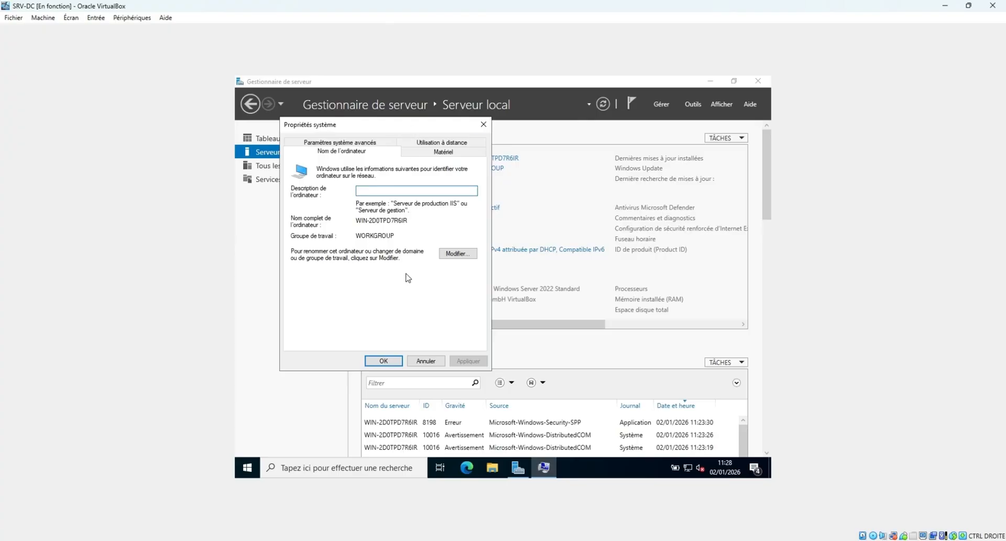
{"action": "left_click", "coordinate": [458, 253]}
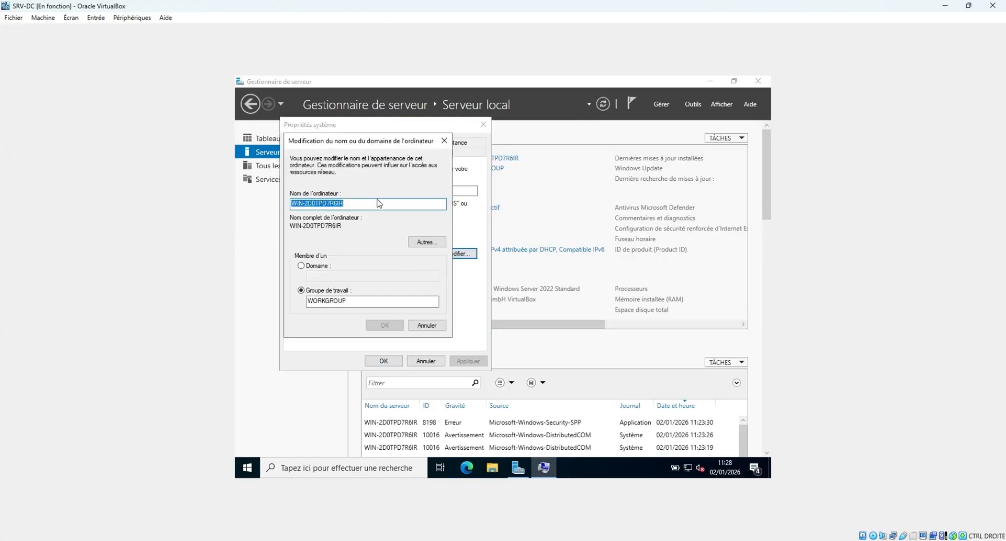
{"action": "type", "text": "SRC-"}
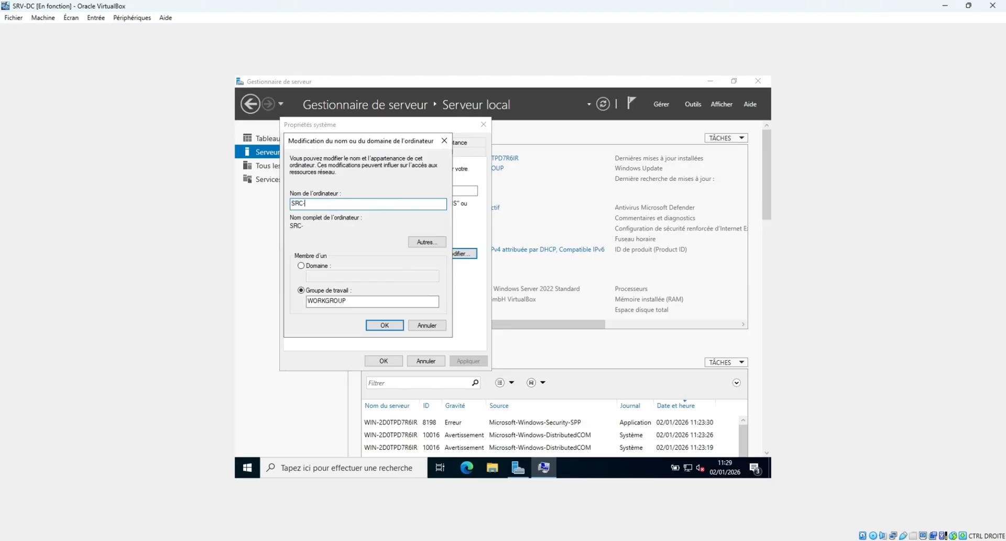
{"action": "type", "text": "DC01"}
{"action": "left_click", "coordinate": [385, 326]}
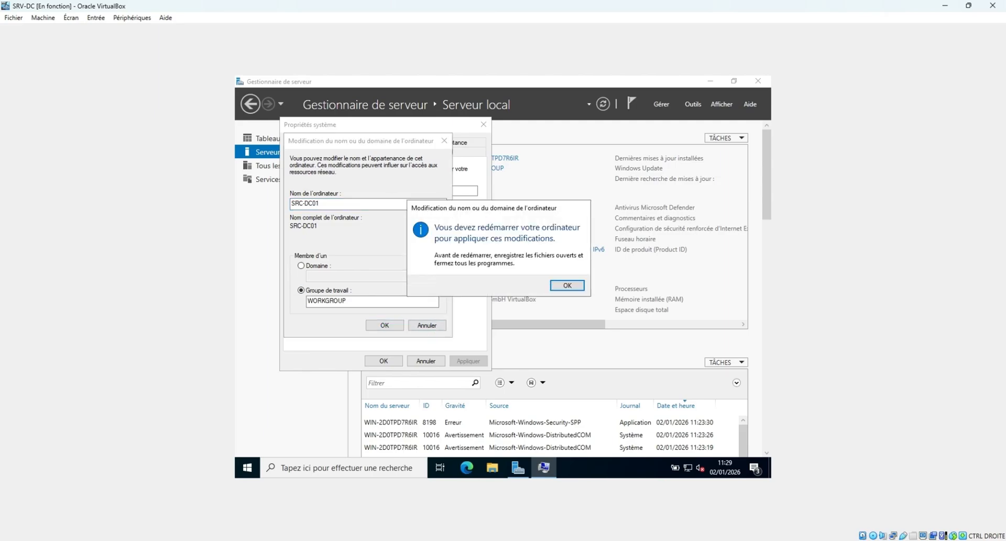
{"action": "left_click", "coordinate": [578, 288]}
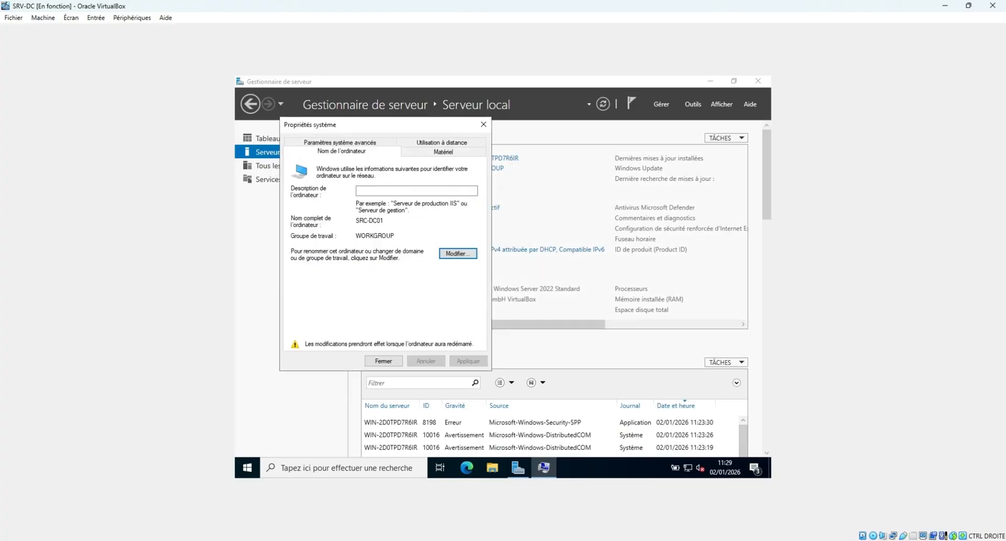
{"action": "left_click", "coordinate": [394, 361]}
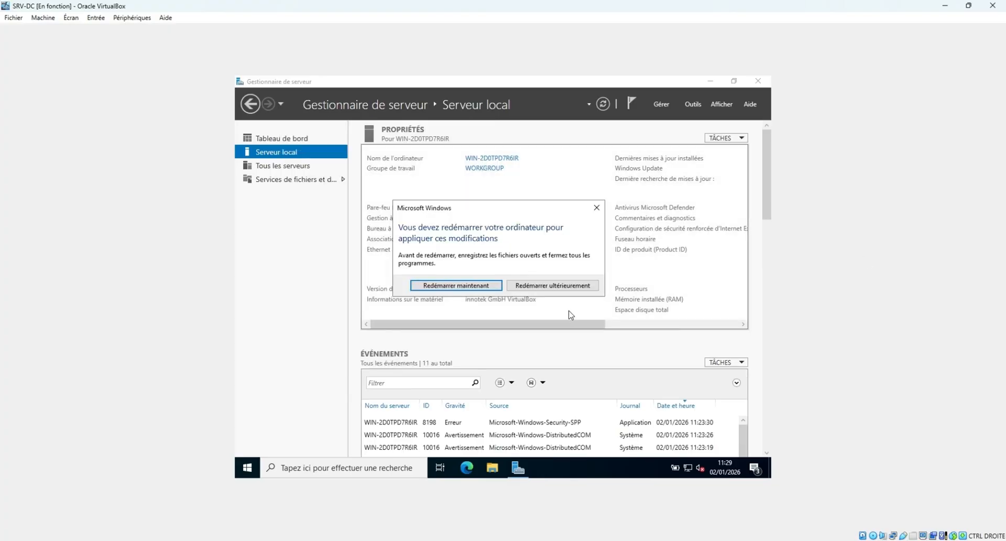
Restart the server now, then sign back in as Administrator using Ctrl-Alt-Del and the password.
{"action": "left_click", "coordinate": [470, 287]}
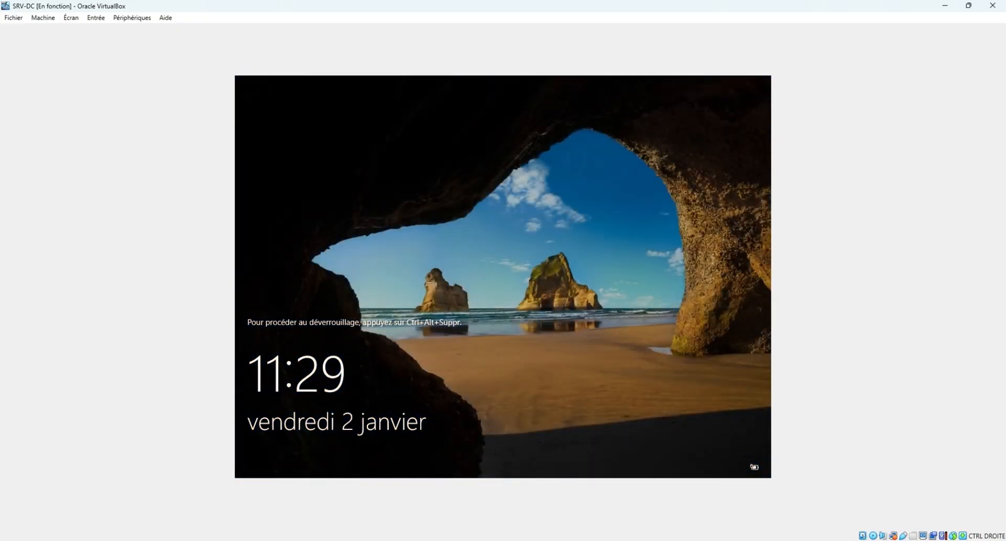
{"action": "left_click", "coordinate": [102, 18]}
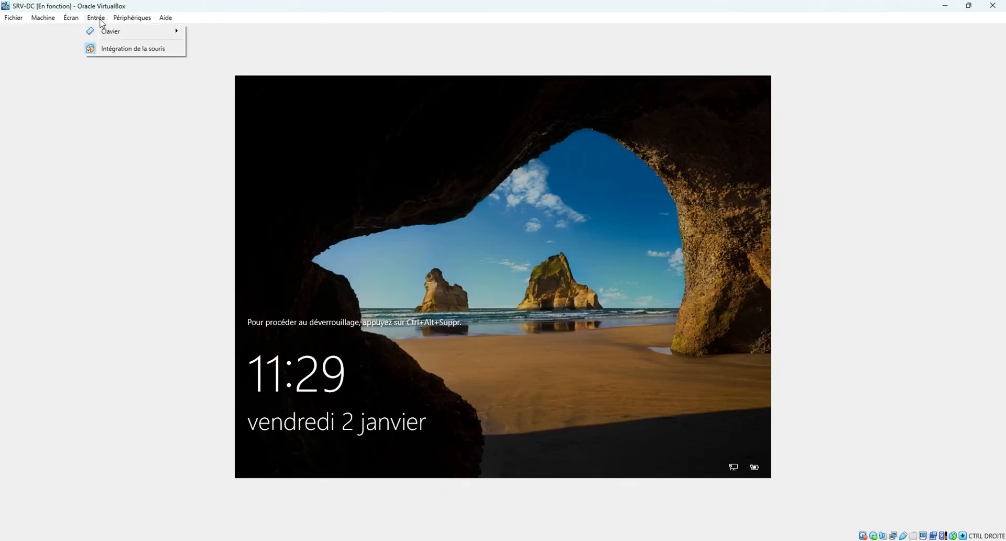
{"action": "mouse_move", "coordinate": [141, 31]}
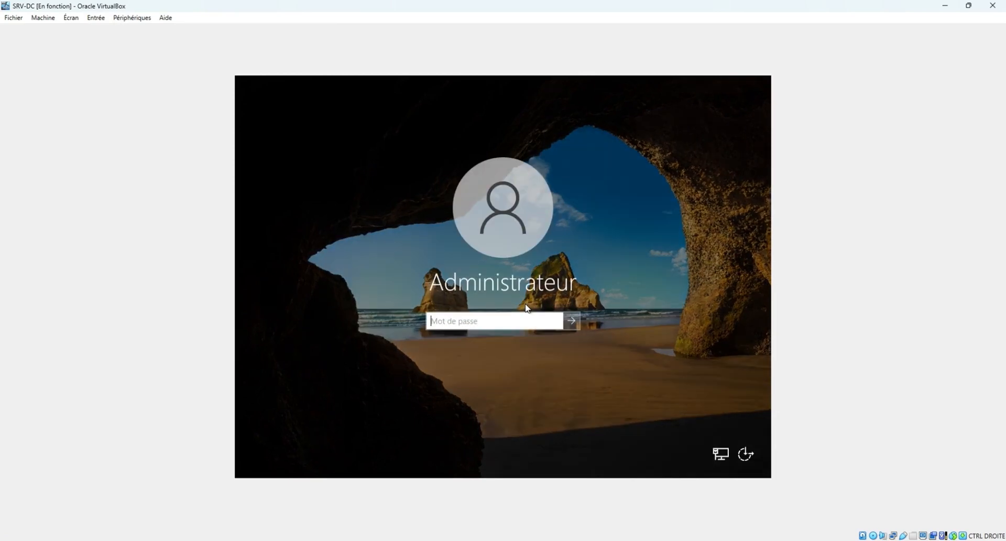
{"action": "type", "text": "•••••••••••"}
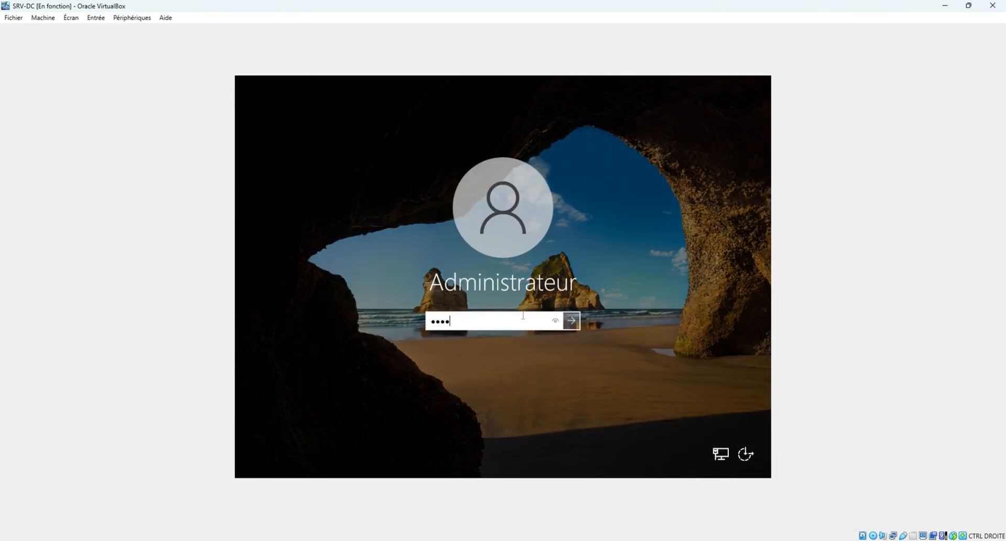
{"action": "type", "text": "•••••"}
{"action": "key", "text": "Return"}
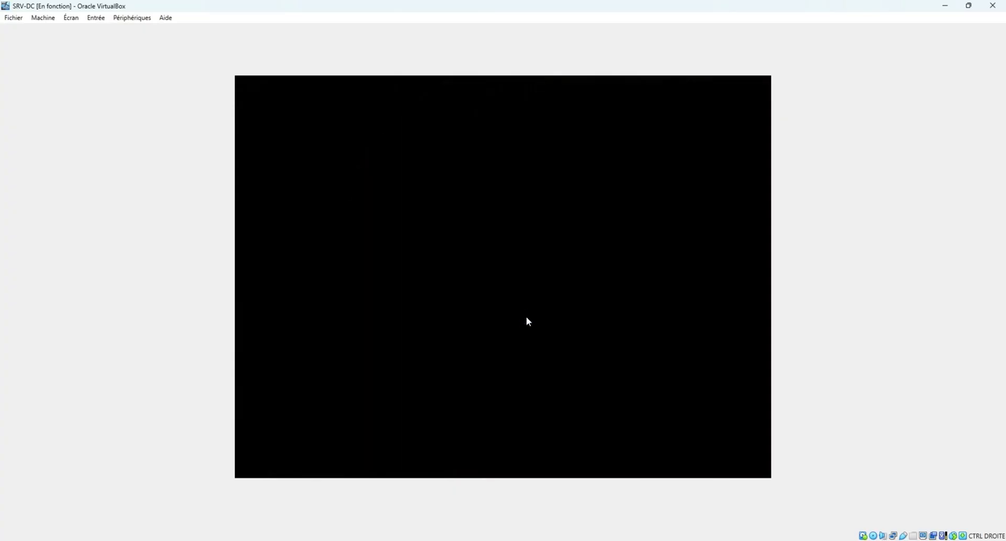
Restore the VM window, move it to the upper left and resize it larger over the manager.
{"action": "left_click", "coordinate": [968, 5]}
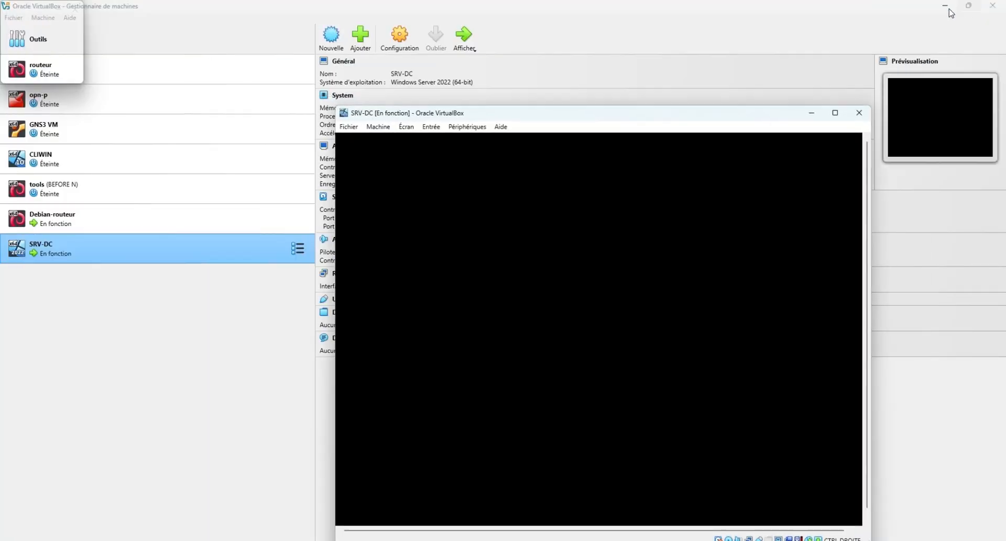
{"action": "left_click", "coordinate": [835, 117]}
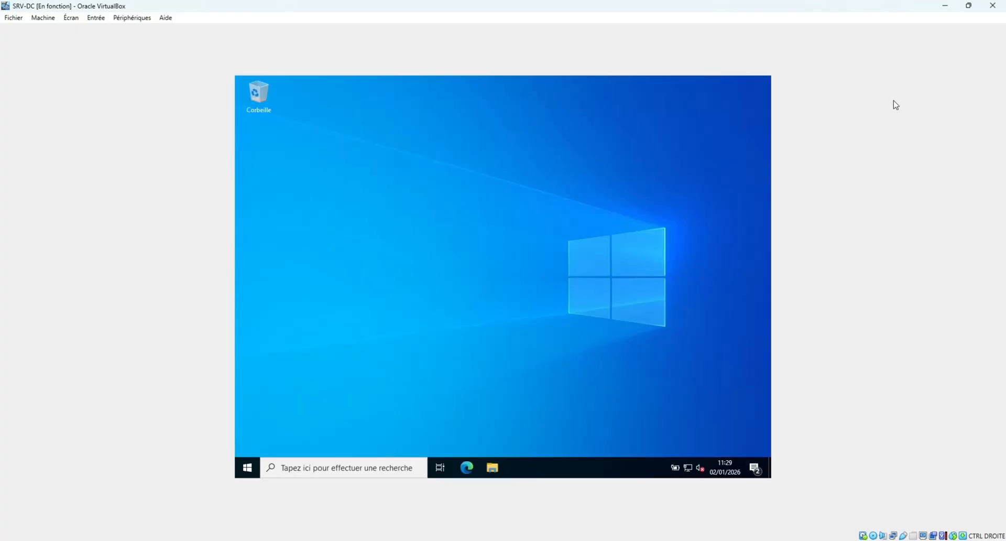
{"action": "left_click", "coordinate": [968, 5]}
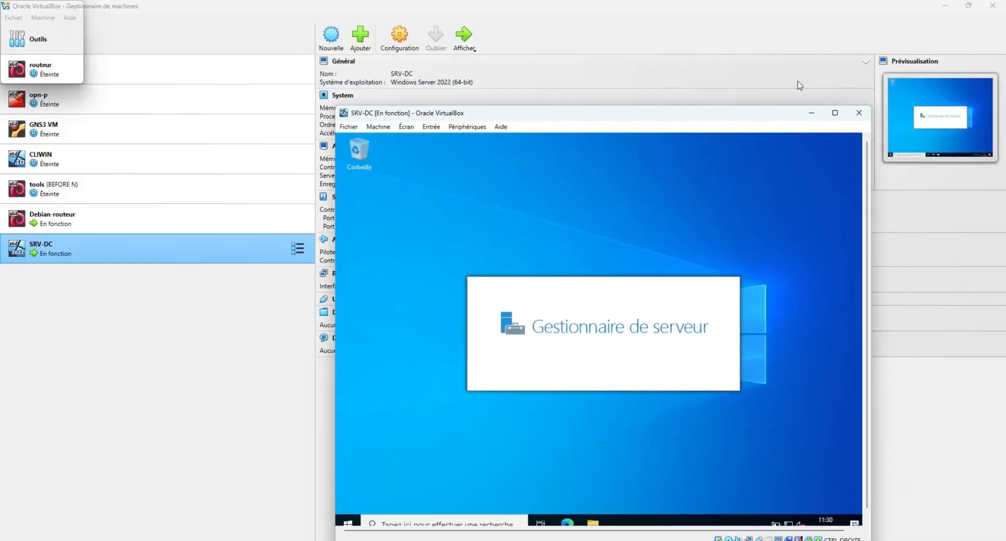
{"action": "left_click", "coordinate": [835, 115]}
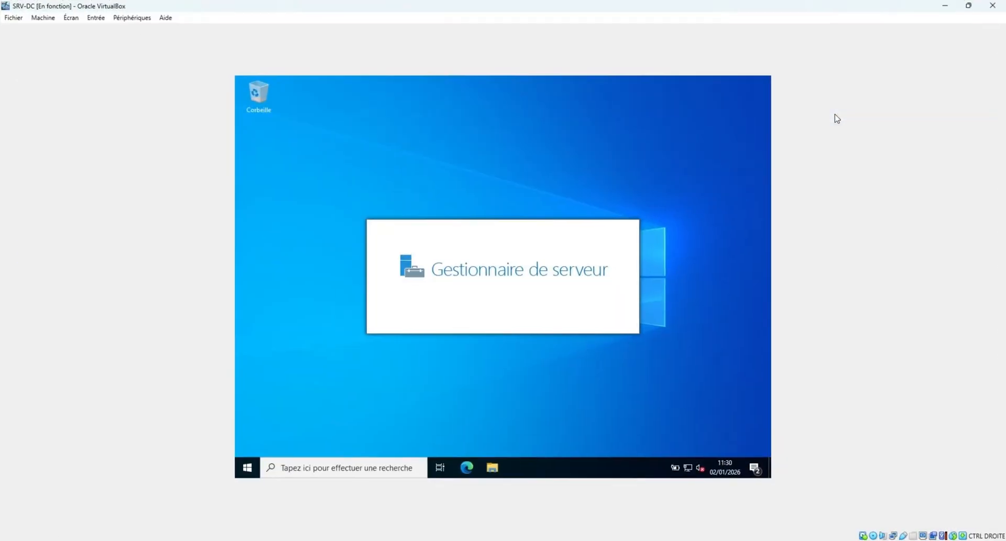
{"action": "left_click", "coordinate": [968, 5]}
{"action": "left_click_drag", "start_coordinate": [739, 116], "coordinate": [601, 17]}
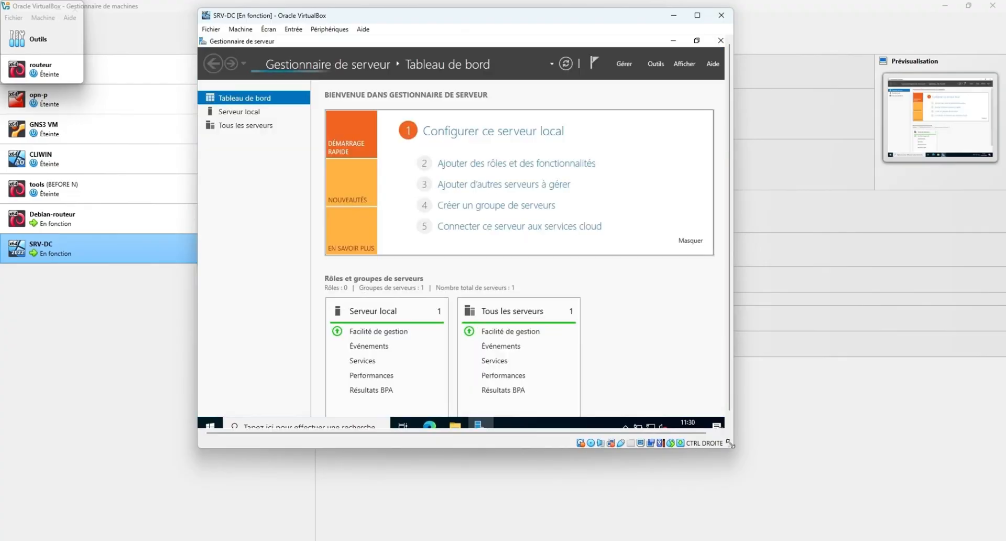
{"action": "left_click_drag", "start_coordinate": [732, 448], "coordinate": [826, 494]}
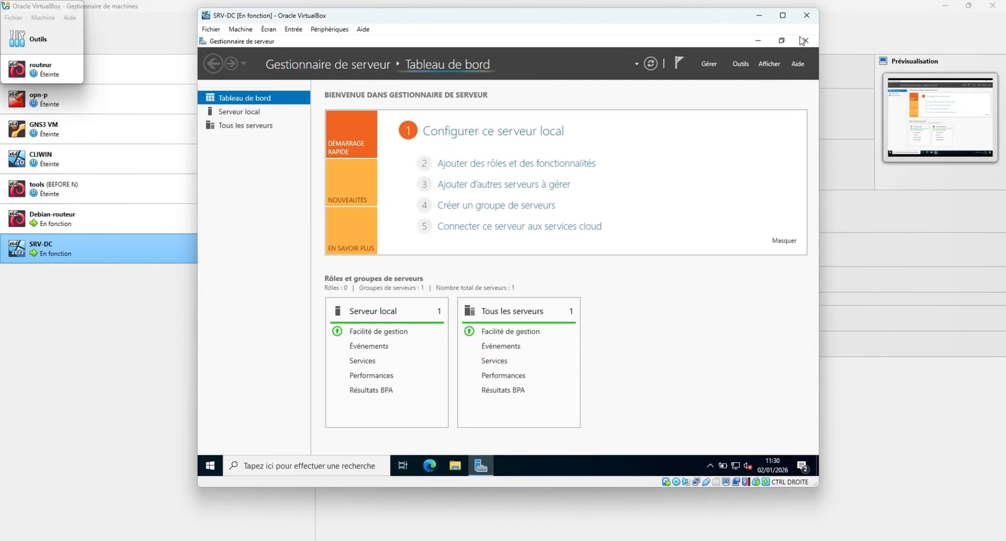
Maximize the SRV-DC VM window so its Server Manager dashboard fills the display.
{"action": "left_click", "coordinate": [788, 16]}
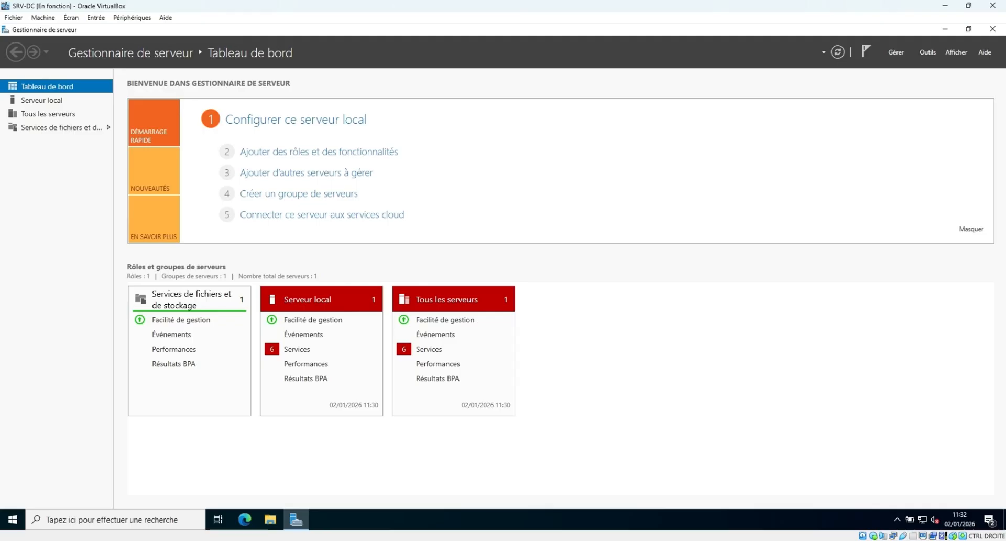
In Computer Management's local Users list, rename the built-in Administrateur account to adm.pro.
{"action": "right_click", "coordinate": [14, 522]}
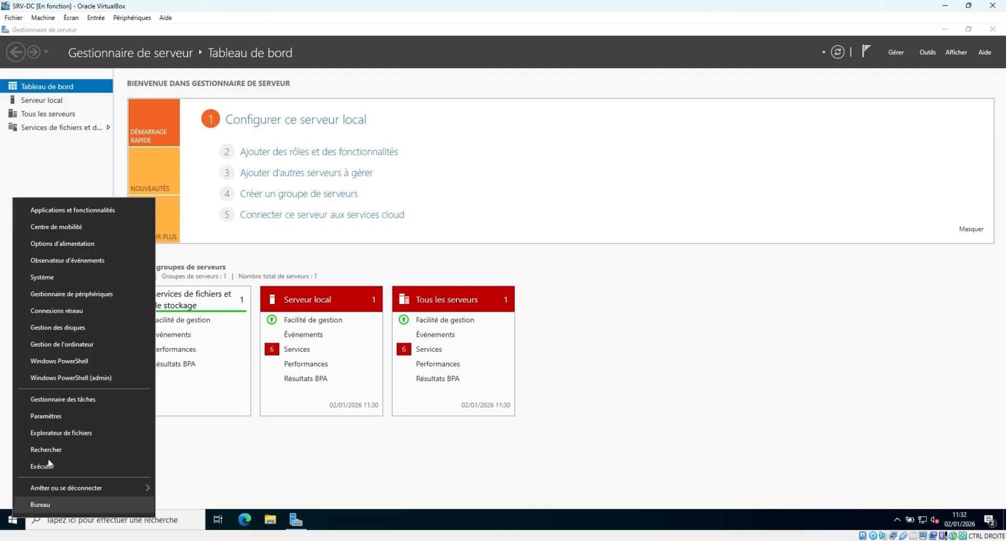
{"action": "left_click", "coordinate": [96, 343]}
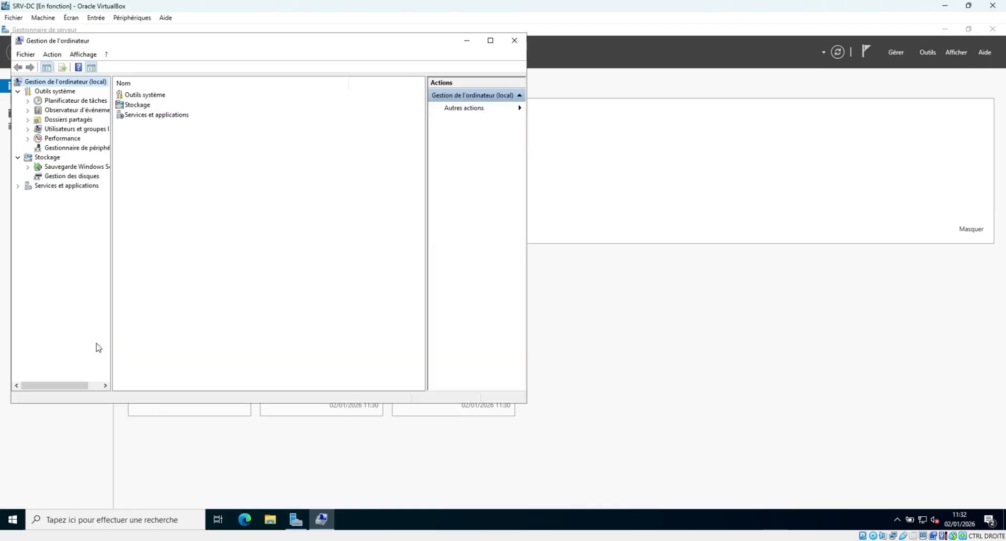
{"action": "left_click", "coordinate": [93, 130]}
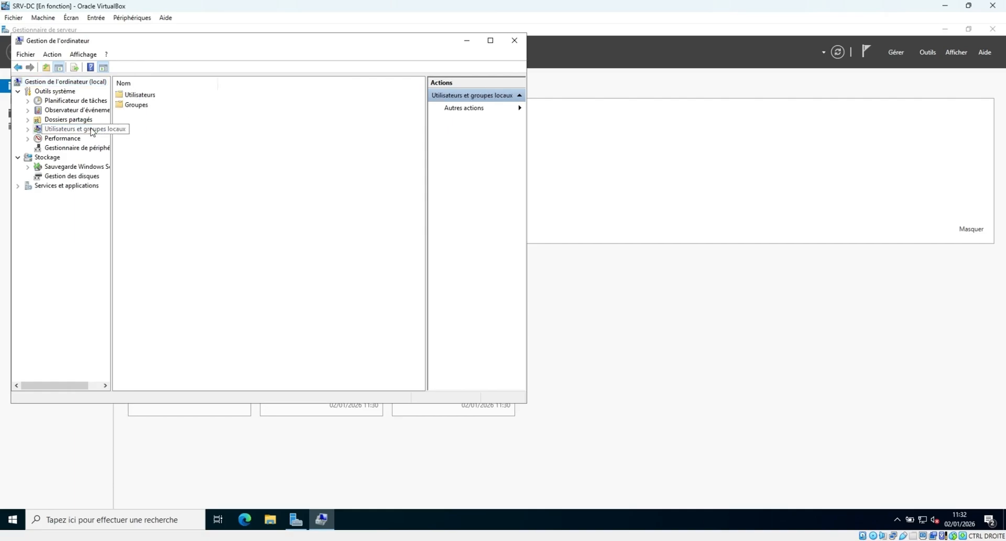
{"action": "double_click", "coordinate": [145, 95]}
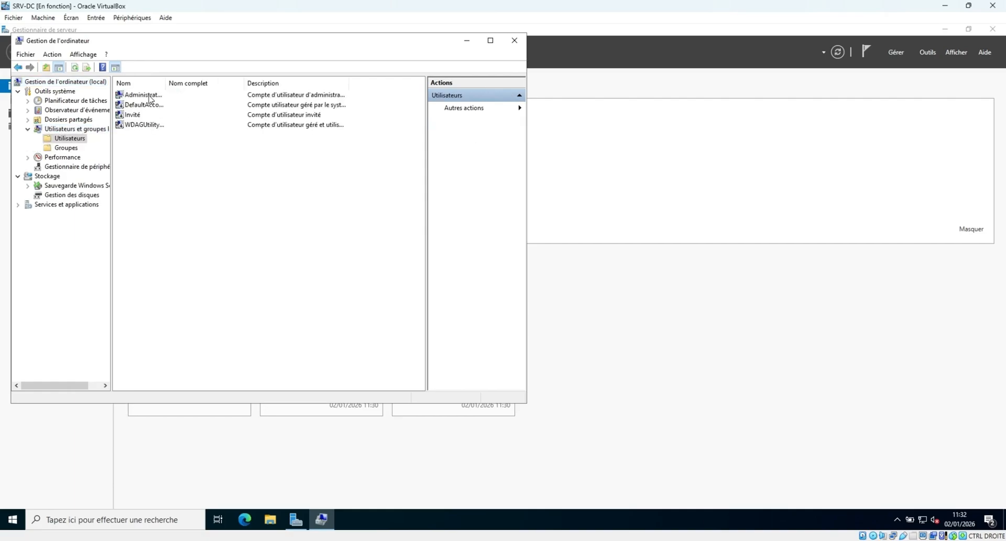
{"action": "left_click_drag", "start_coordinate": [166, 83], "coordinate": [217, 83]}
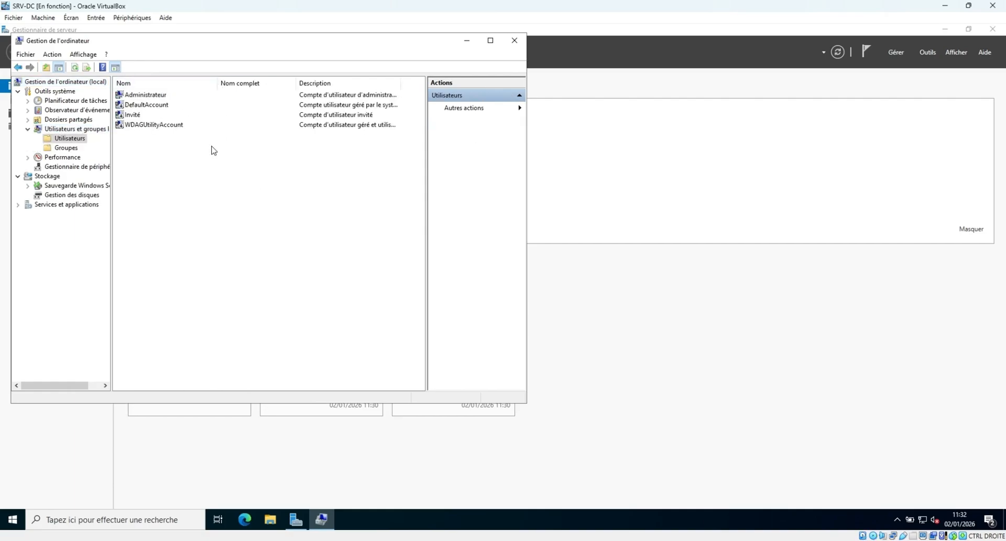
{"action": "left_click", "coordinate": [152, 96]}
{"action": "right_click", "coordinate": [152, 97]}
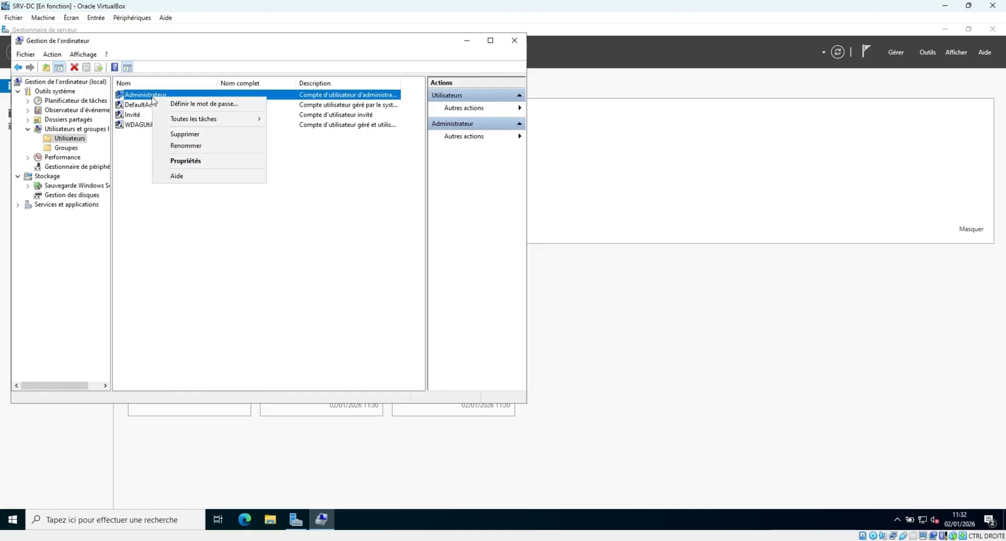
{"action": "left_click", "coordinate": [186, 145]}
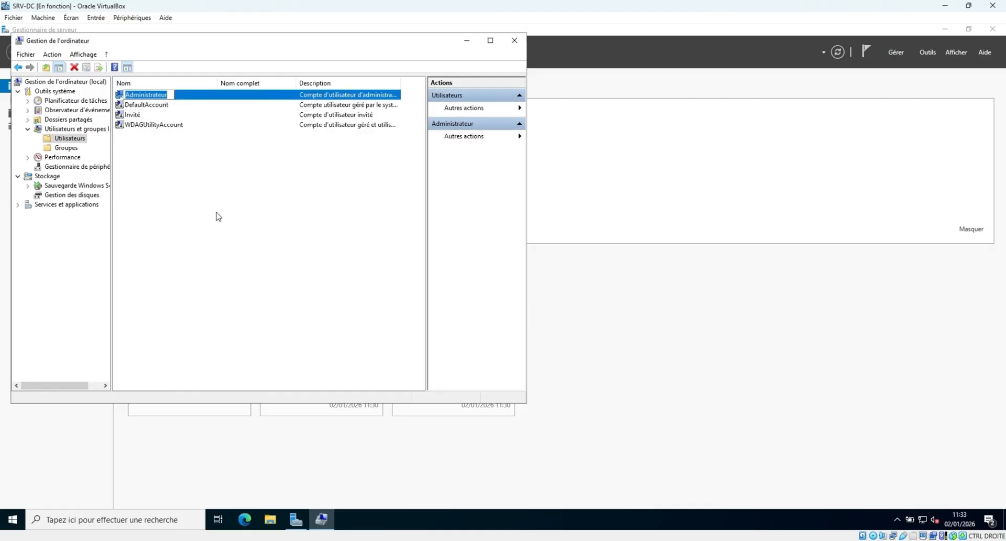
{"action": "type", "text": "adm"}
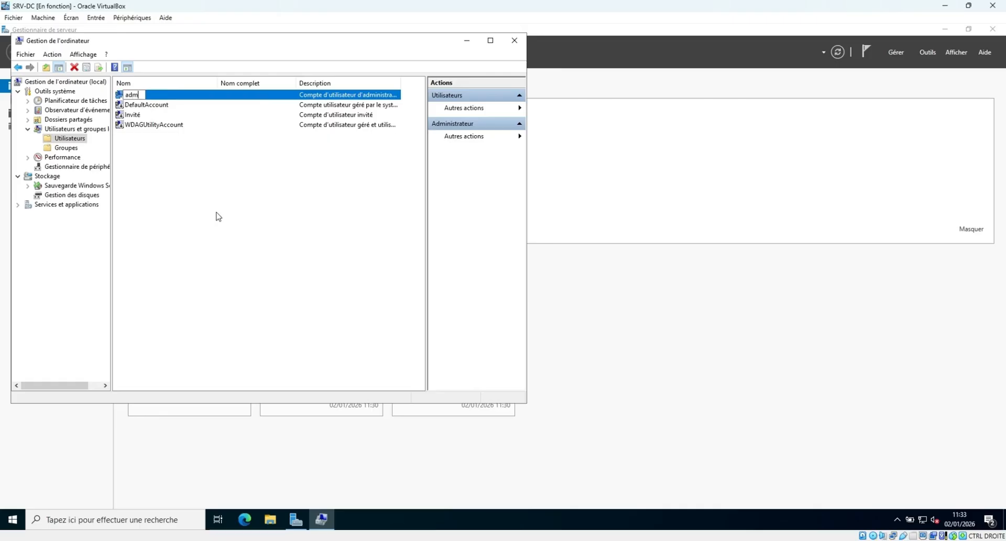
{"action": "type", "text": ".pro"}
{"action": "key", "text": "Return"}
{"action": "left_click", "coordinate": [220, 199]}
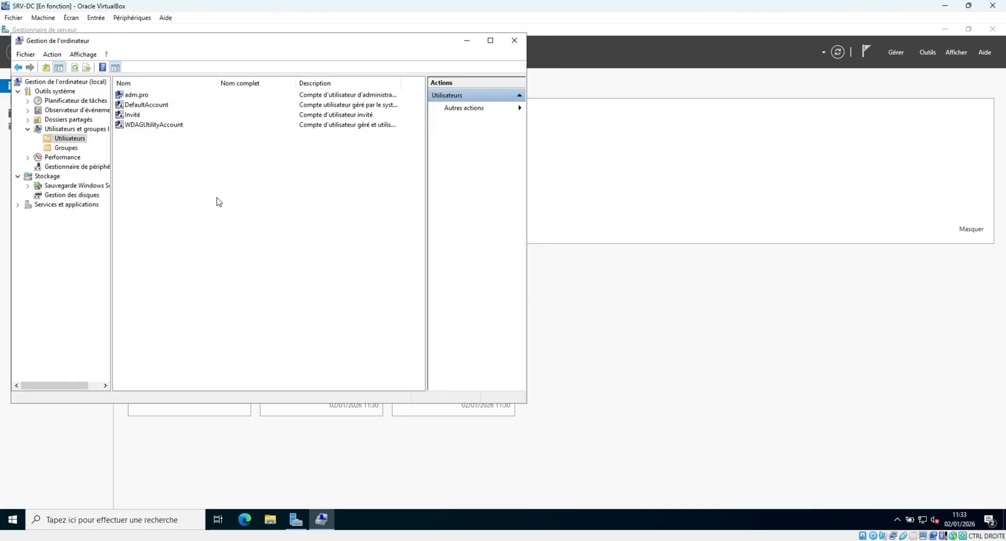
Fill in a new local user adm2, full name adm2, description 'Admin du quotidien', plus a password.
{"action": "right_click", "coordinate": [176, 204]}
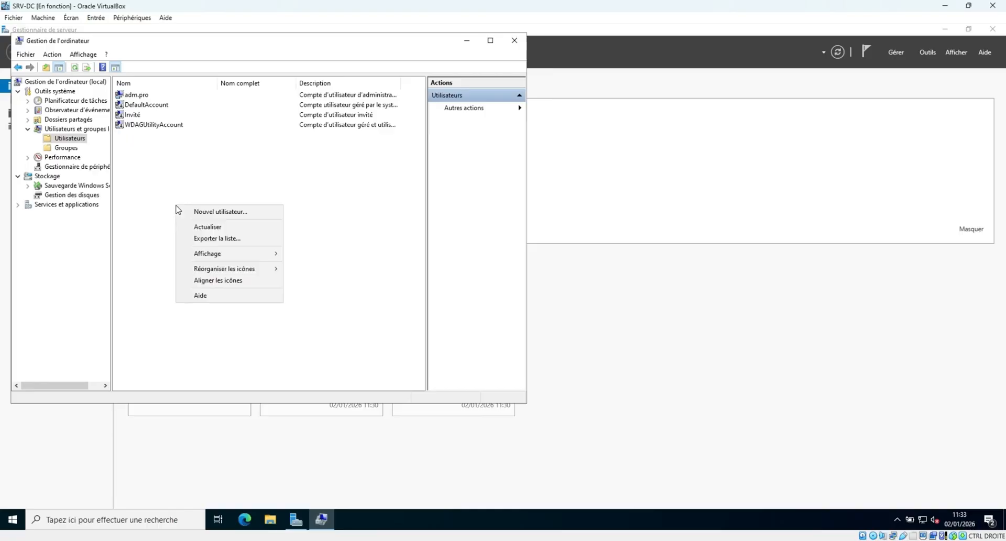
{"action": "left_click", "coordinate": [212, 212]}
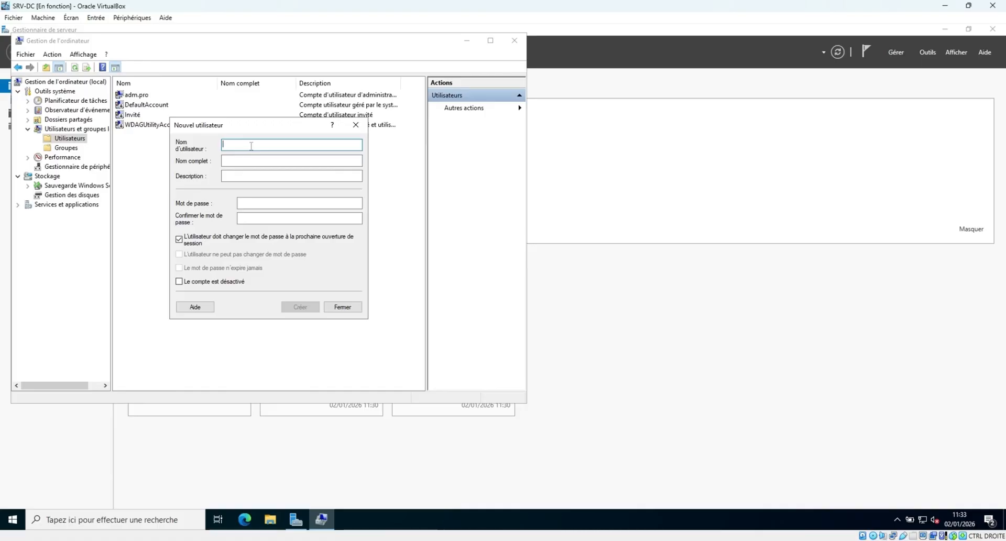
{"action": "type", "text": "adm2"}
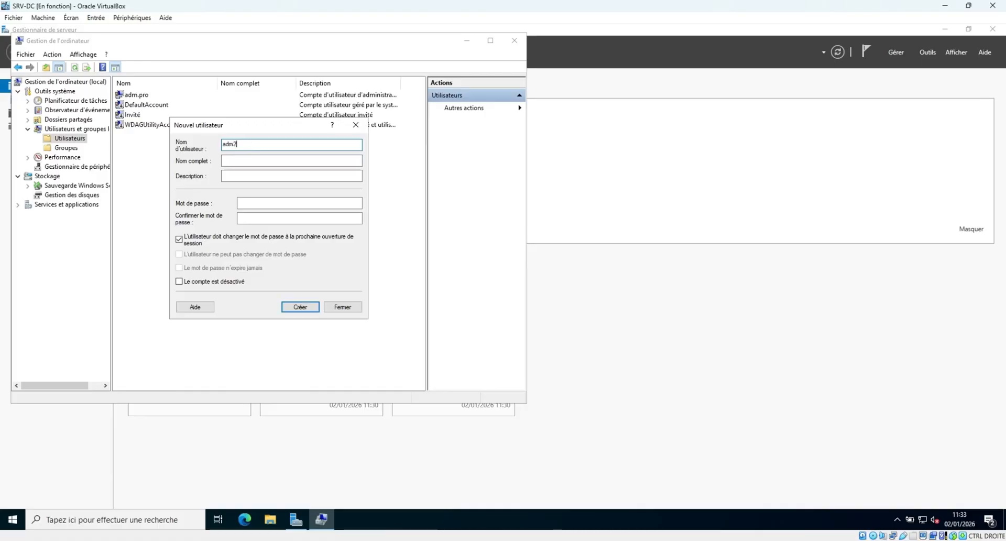
{"action": "key", "text": "Tab"}
{"action": "type", "text": "adm2"}
{"action": "key", "text": "Tab"}
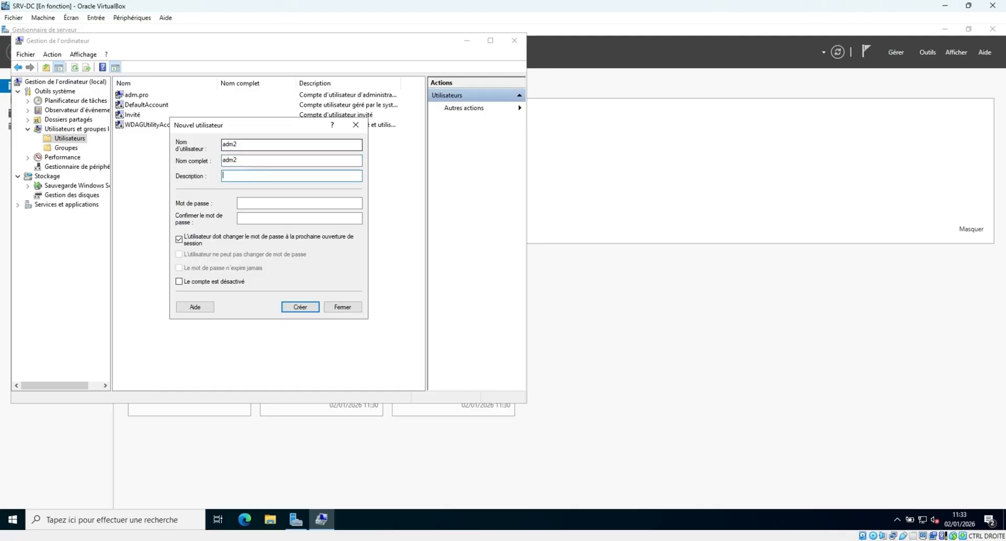
{"action": "type", "text": "Admin du quotidien"}
{"action": "left_click", "coordinate": [251, 204]}
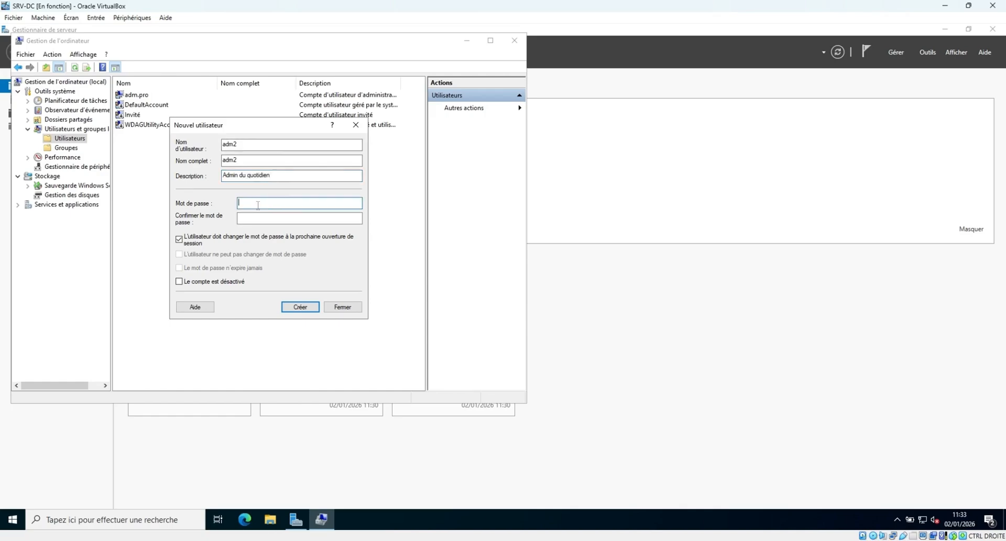
{"action": "type", "text": "•••••••••"}
{"action": "key", "text": "Tab"}
{"action": "type", "text": "••"}
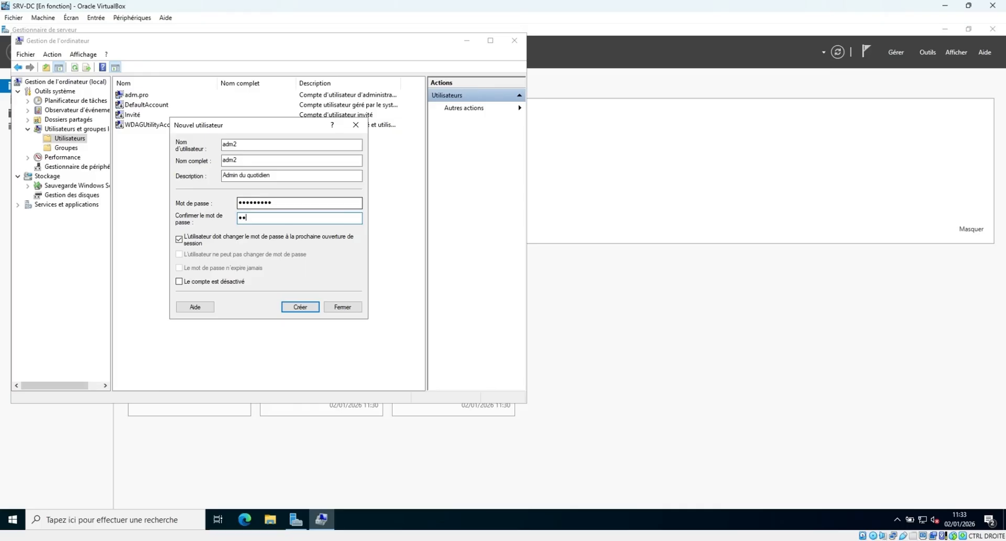
{"action": "type", "text": "•••••••"}
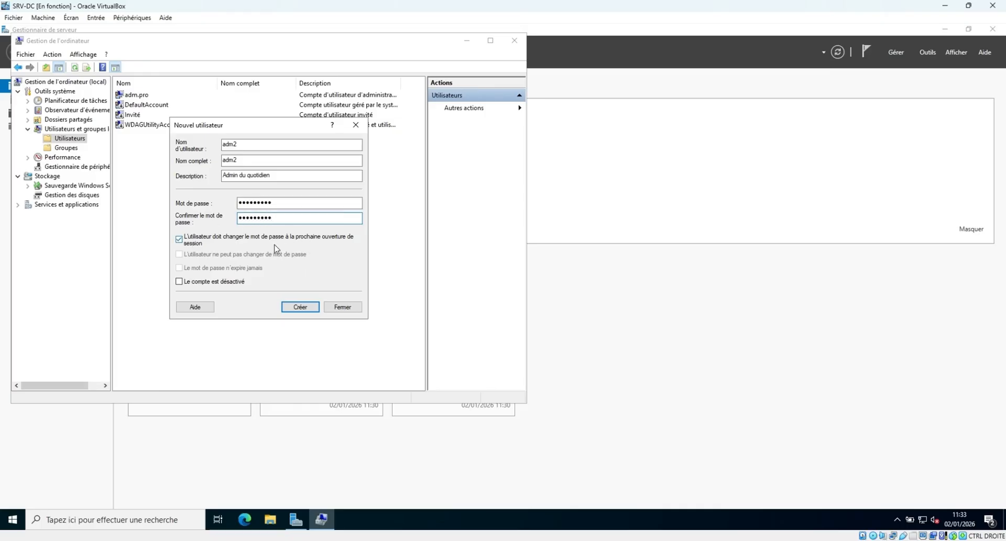
Create adm2, replacing the policy-rejected password with a stronger one, then close the form.
{"action": "left_click", "coordinate": [302, 311]}
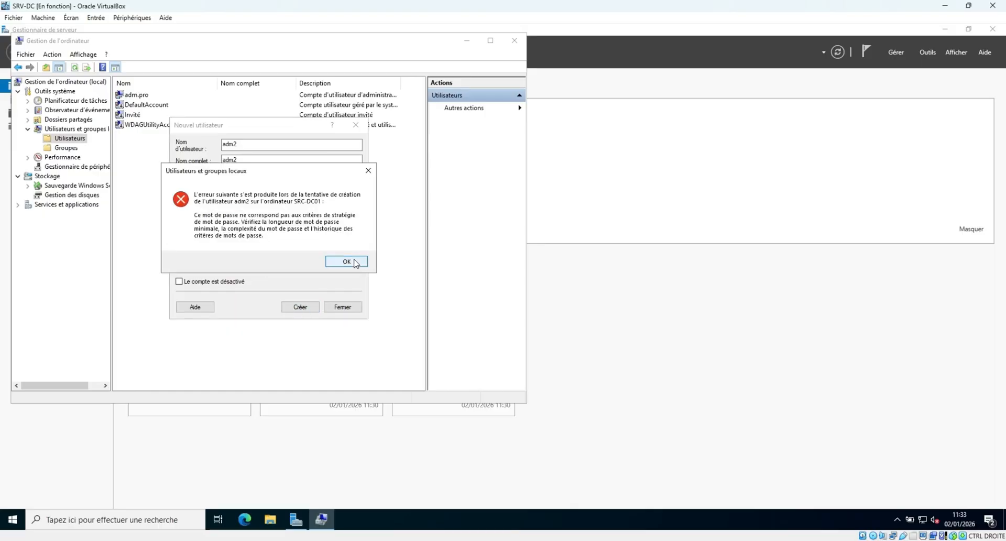
{"action": "left_click", "coordinate": [346, 260]}
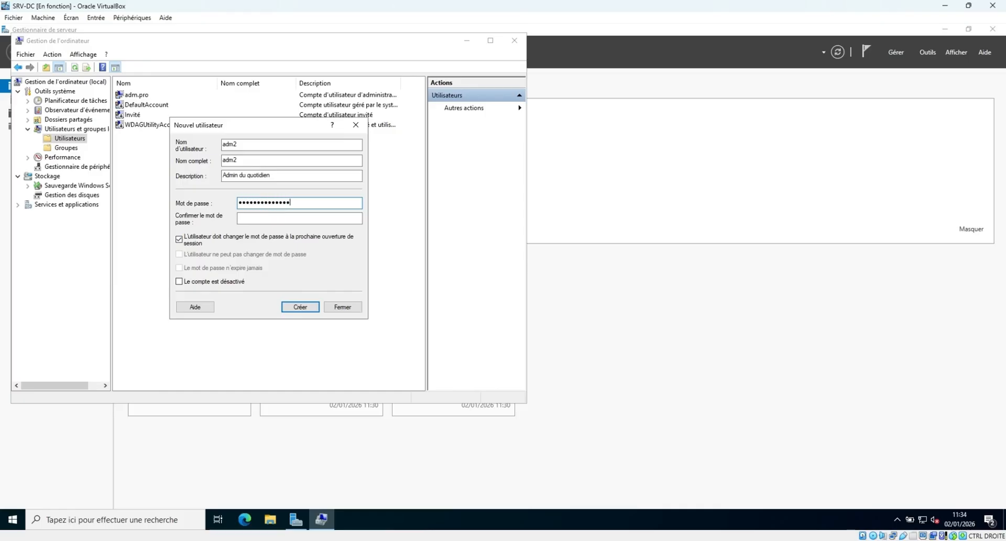
{"action": "key", "text": "Tab"}
{"action": "type", "text": "••"}
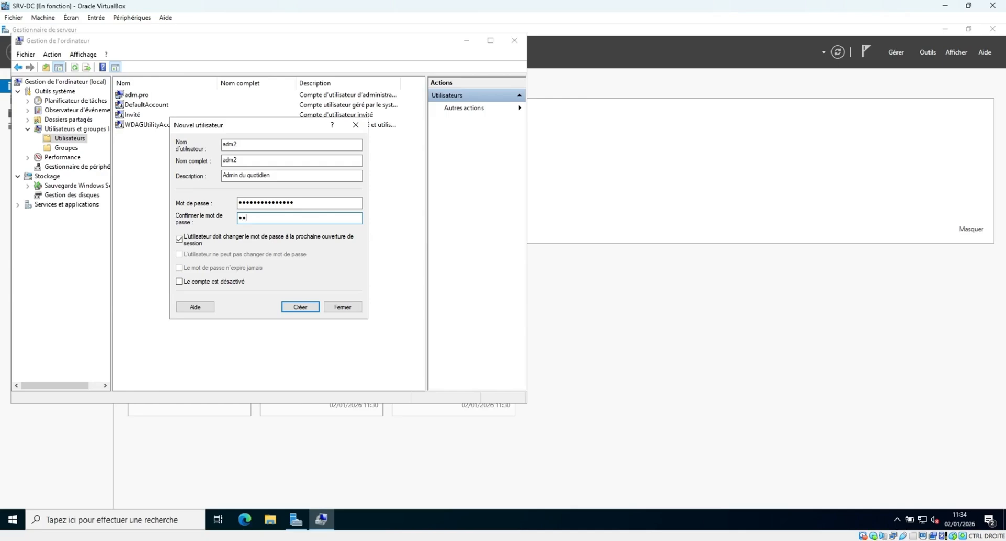
{"action": "type", "text": "•••"}
{"action": "left_click", "coordinate": [305, 310]}
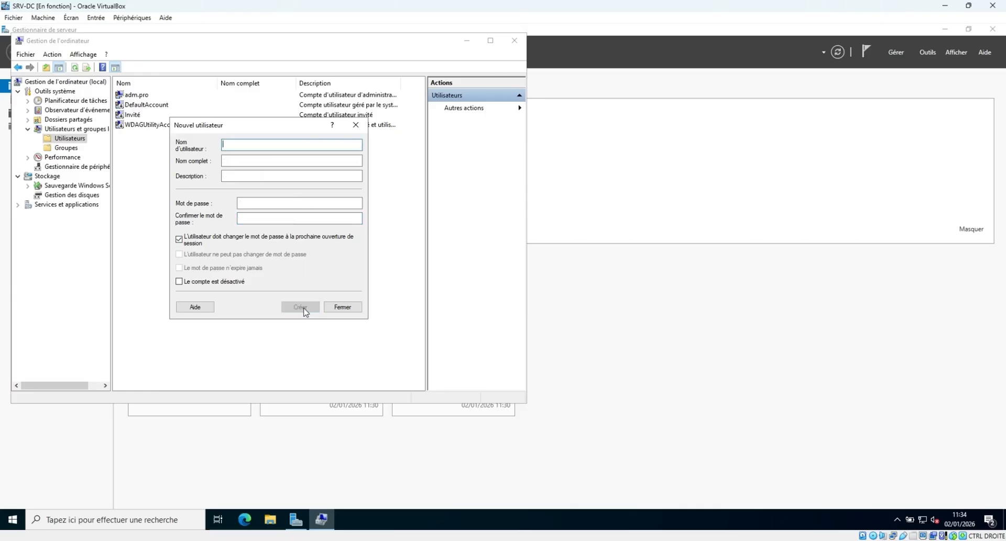
{"action": "left_click", "coordinate": [342, 307]}
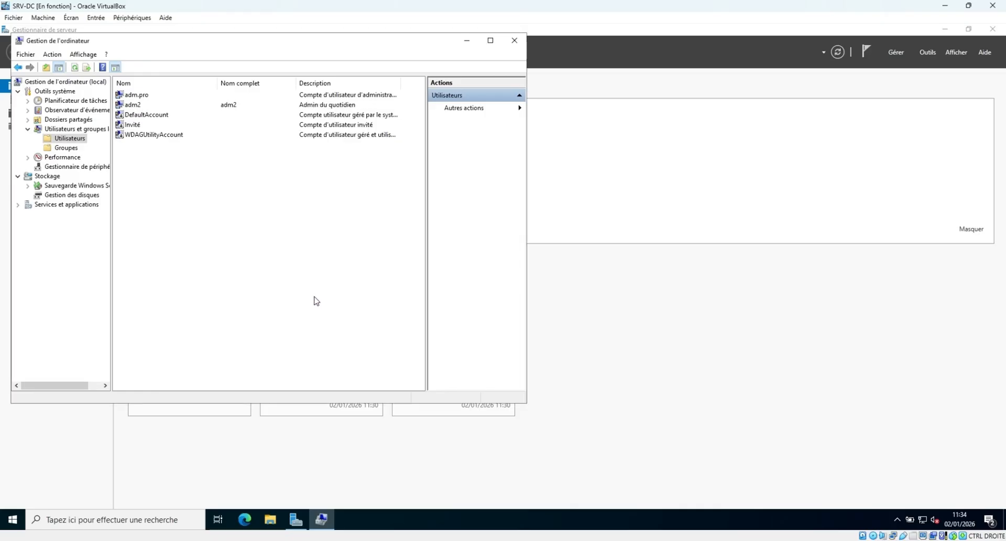
Check the adm.pro account's group memberships without changing anything.
{"action": "left_click", "coordinate": [159, 107]}
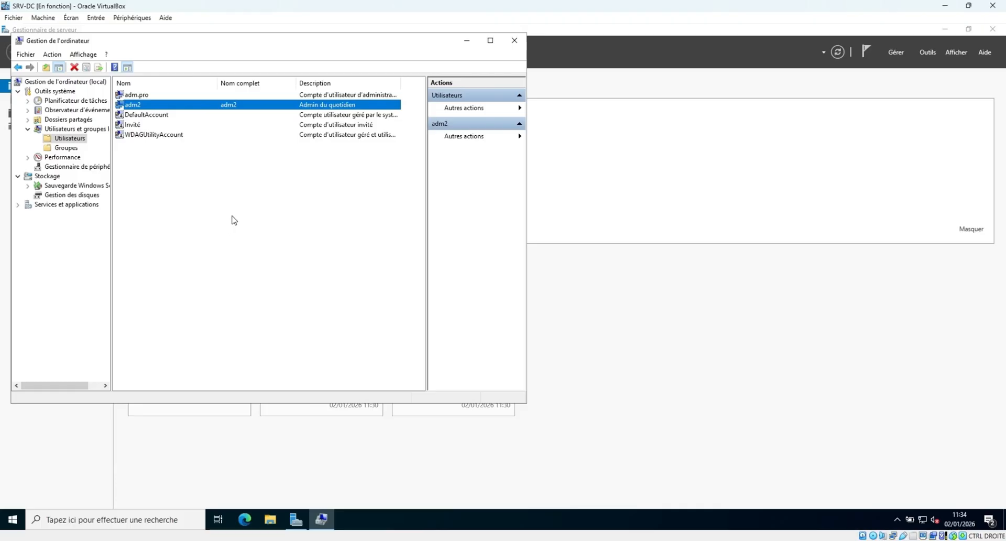
{"action": "left_click", "coordinate": [141, 95]}
{"action": "double_click", "coordinate": [141, 96]}
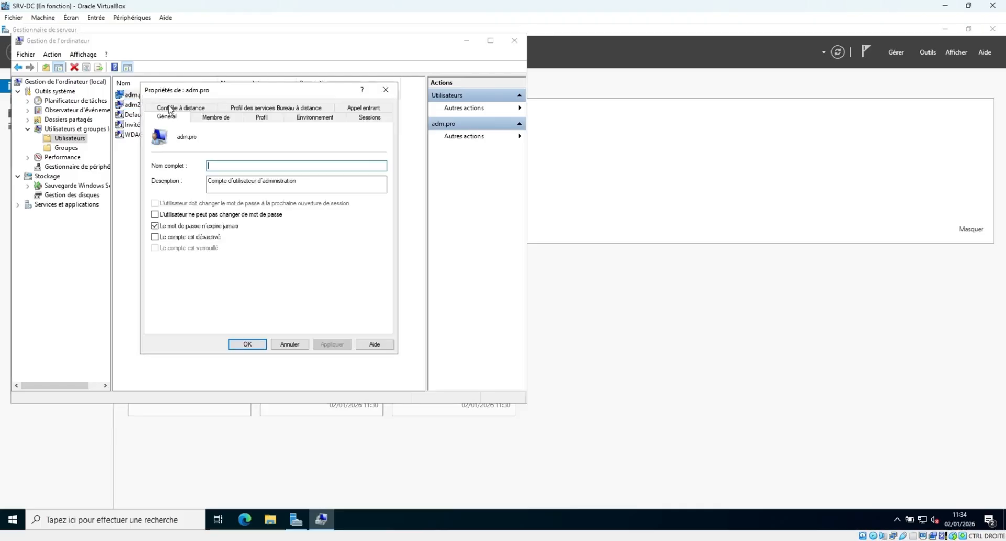
{"action": "left_click", "coordinate": [218, 117]}
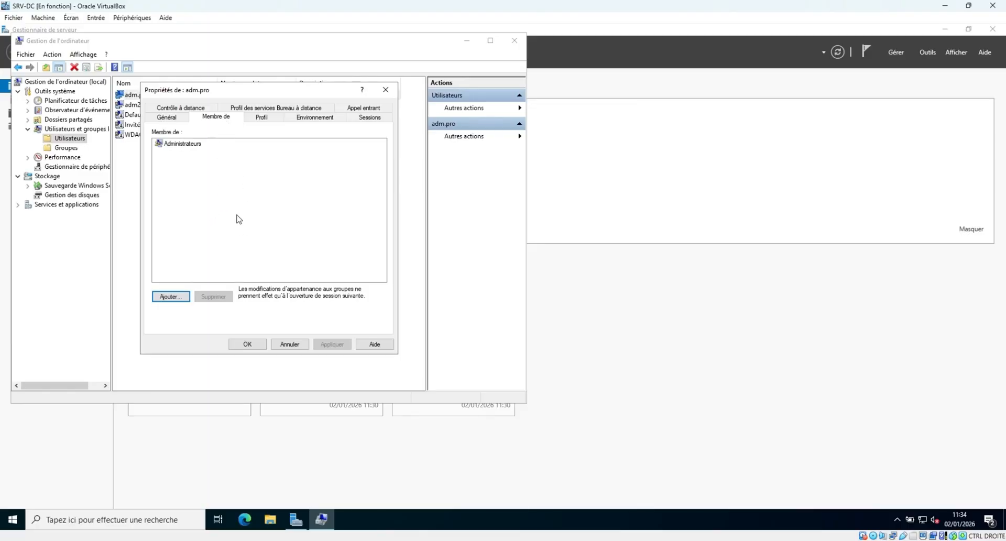
{"action": "left_click", "coordinate": [290, 344]}
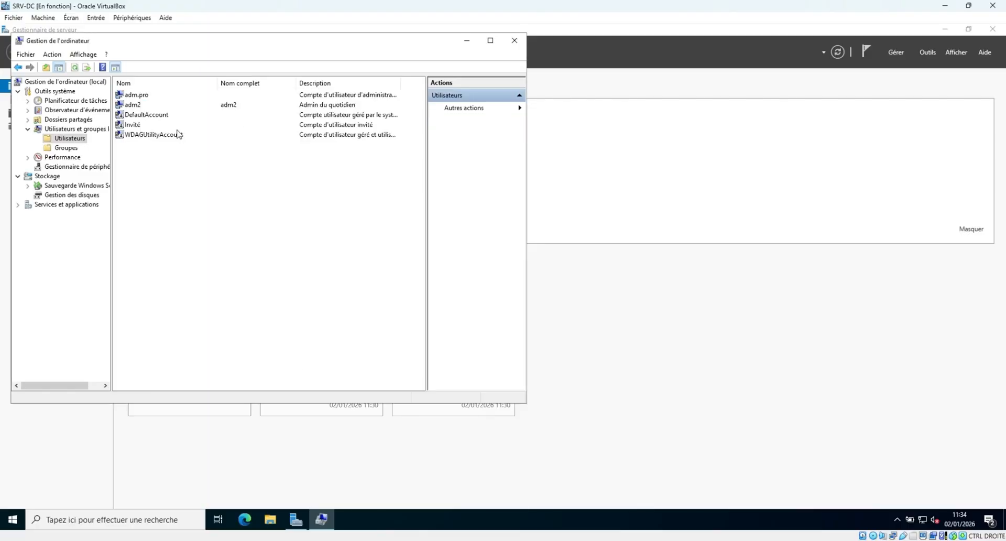
Add adm2 to the local Administrateurs group in its properties and apply the change.
{"action": "left_click", "coordinate": [149, 106]}
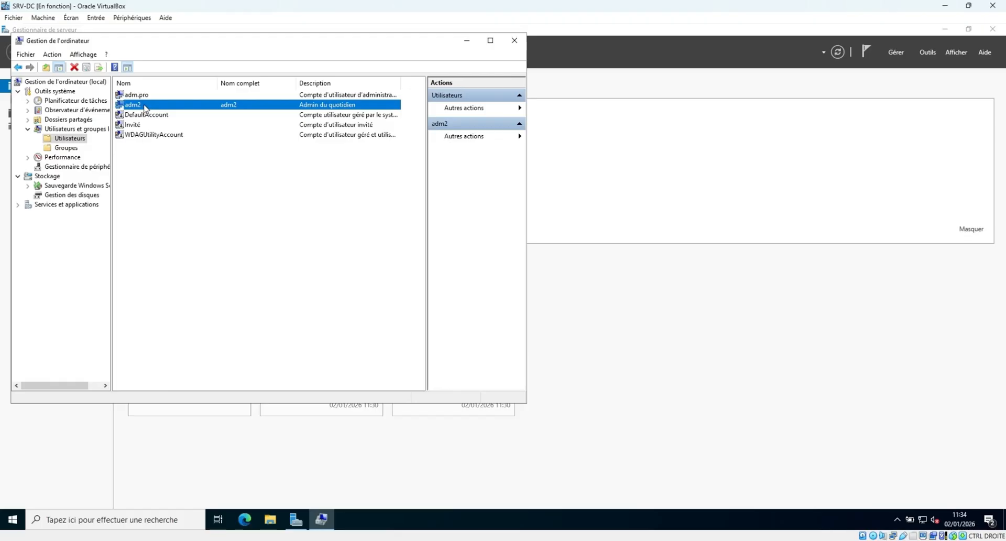
{"action": "right_click", "coordinate": [146, 107]}
{"action": "left_click", "coordinate": [167, 168]}
{"action": "left_click", "coordinate": [219, 120]}
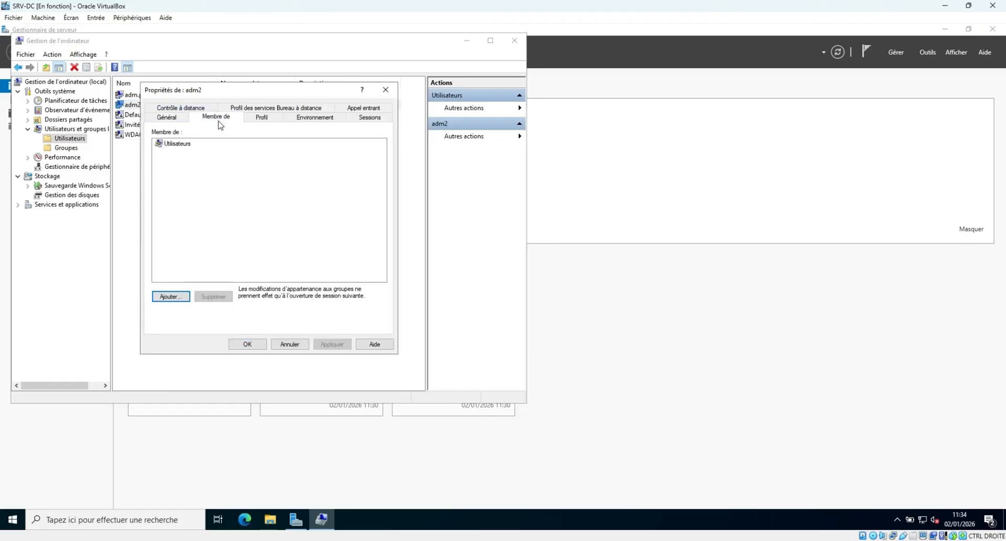
{"action": "left_click", "coordinate": [175, 296]}
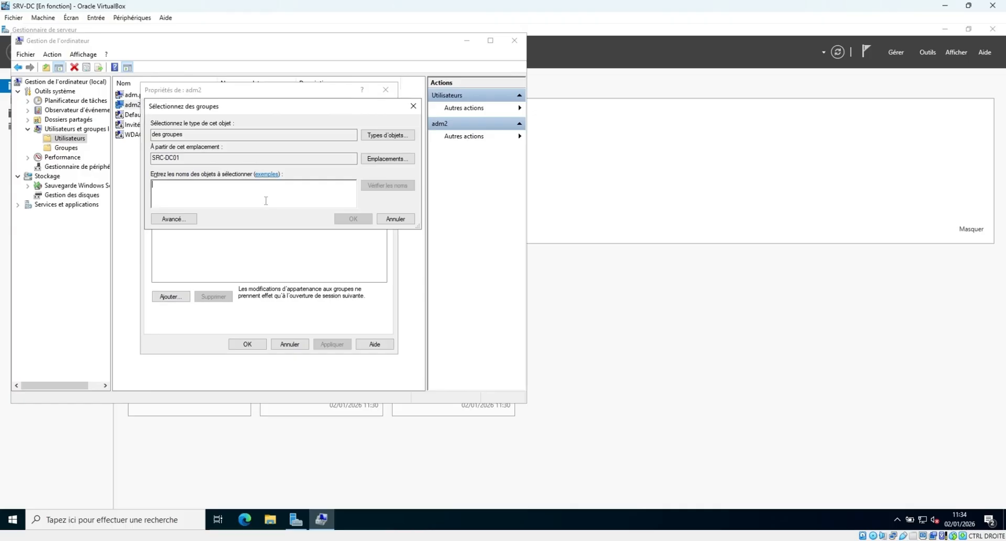
{"action": "type", "text": "administrateurs"}
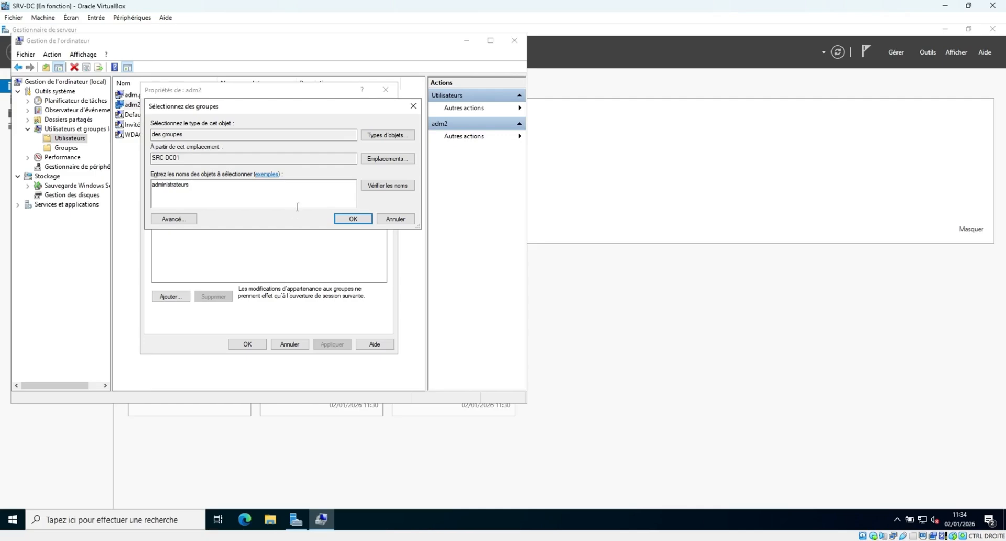
{"action": "left_click", "coordinate": [376, 187]}
{"action": "left_click", "coordinate": [354, 220]}
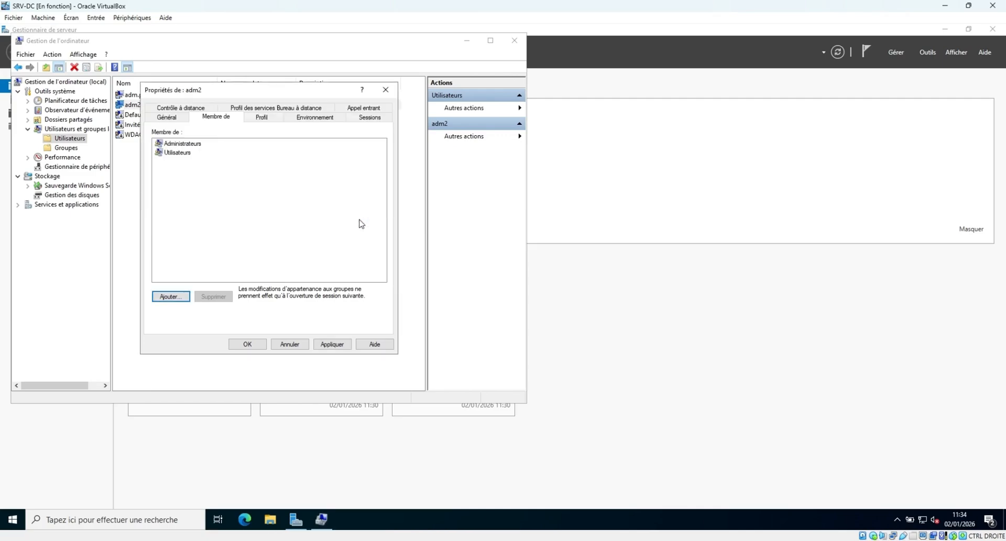
{"action": "left_click", "coordinate": [333, 344]}
{"action": "left_click", "coordinate": [247, 345]}
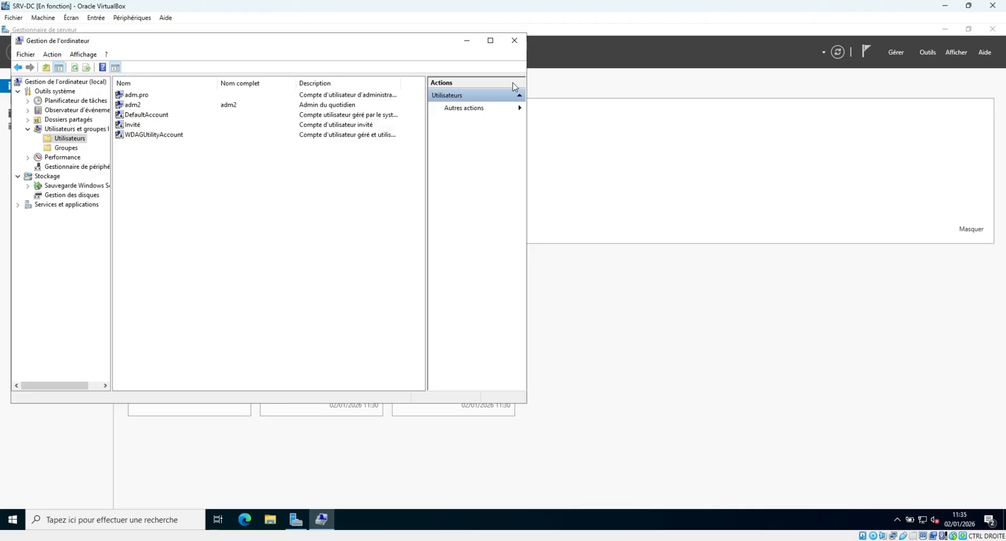
Close Computer Management and Server Manager, then sign out of the Administrateur session.
{"action": "left_click", "coordinate": [515, 41]}
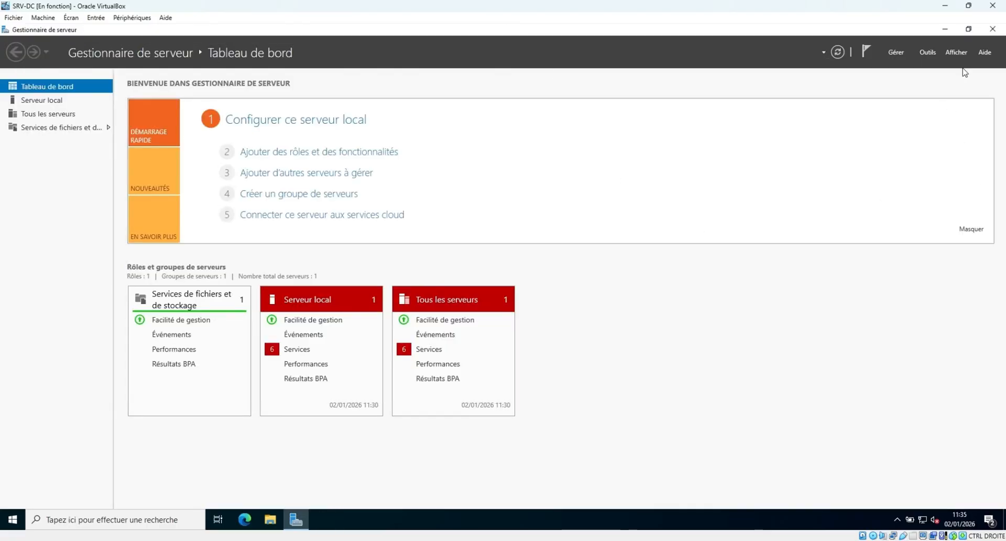
{"action": "left_click", "coordinate": [993, 29]}
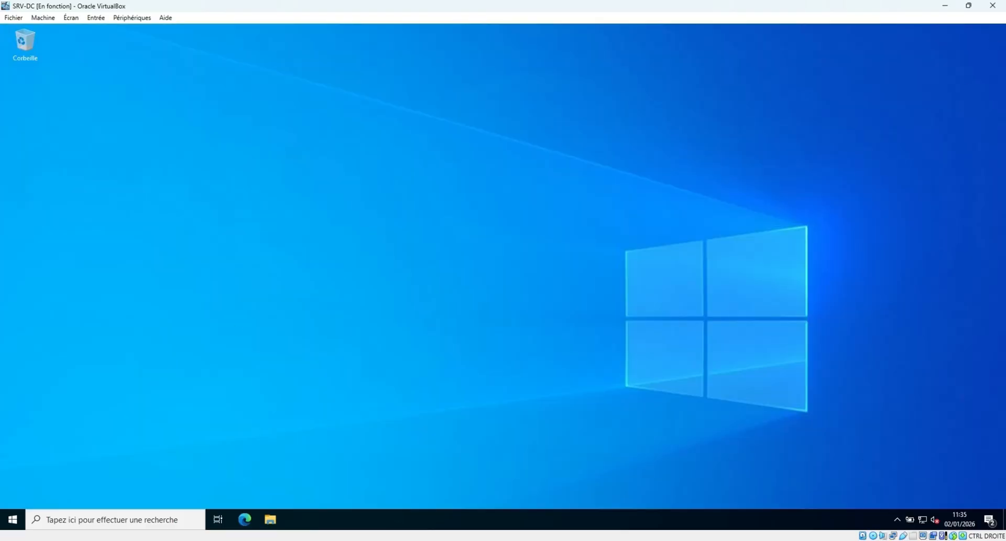
{"action": "left_click", "coordinate": [13, 518]}
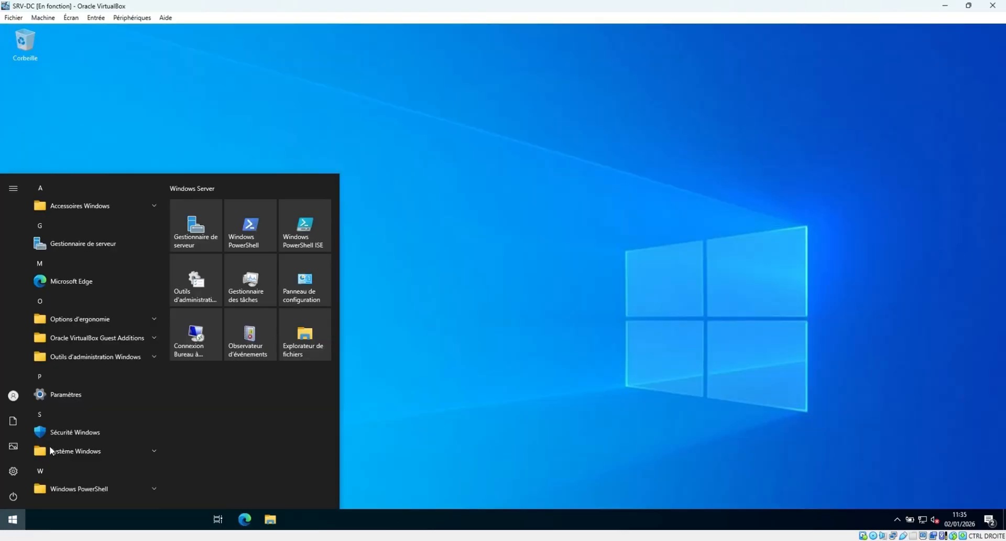
{"action": "mouse_move", "coordinate": [14, 401]}
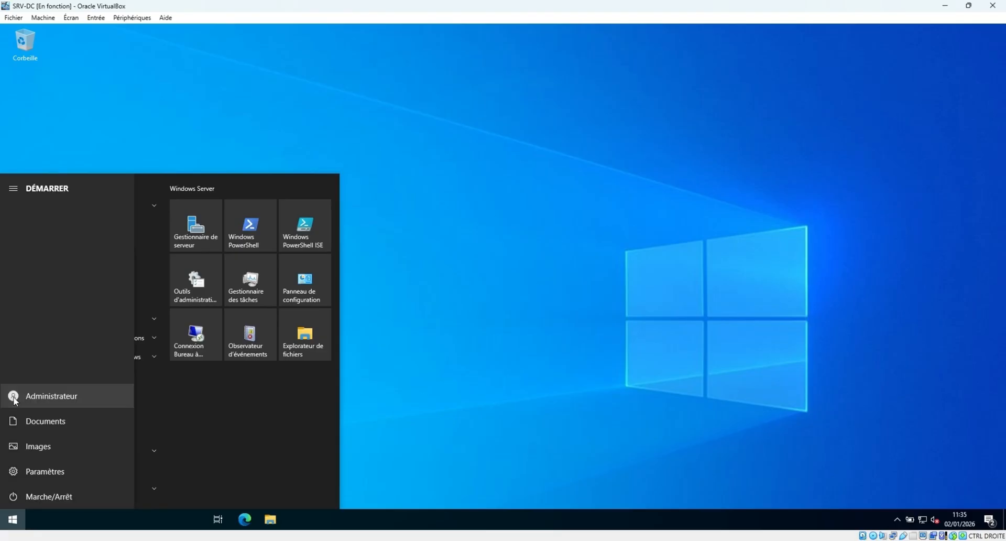
{"action": "left_click", "coordinate": [47, 395]}
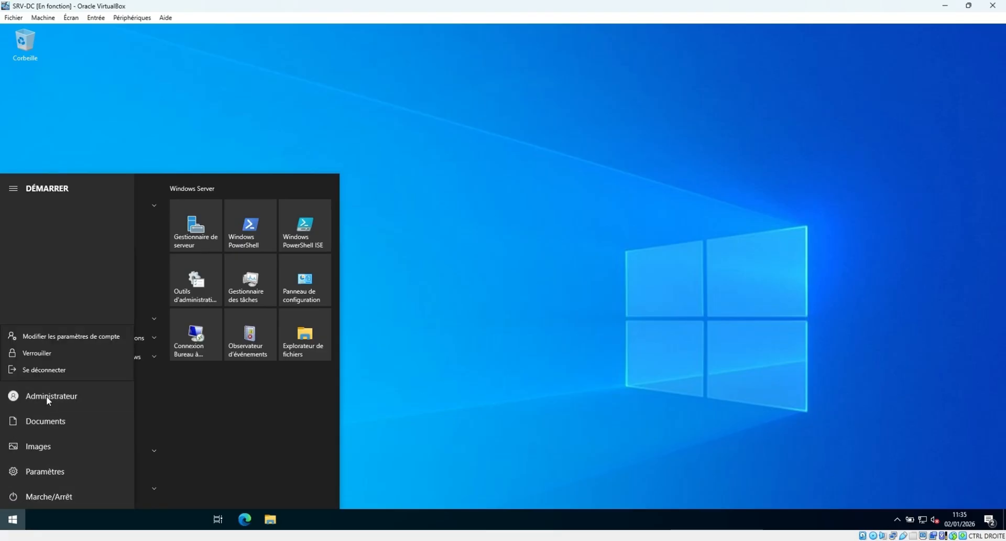
{"action": "left_click", "coordinate": [54, 372]}
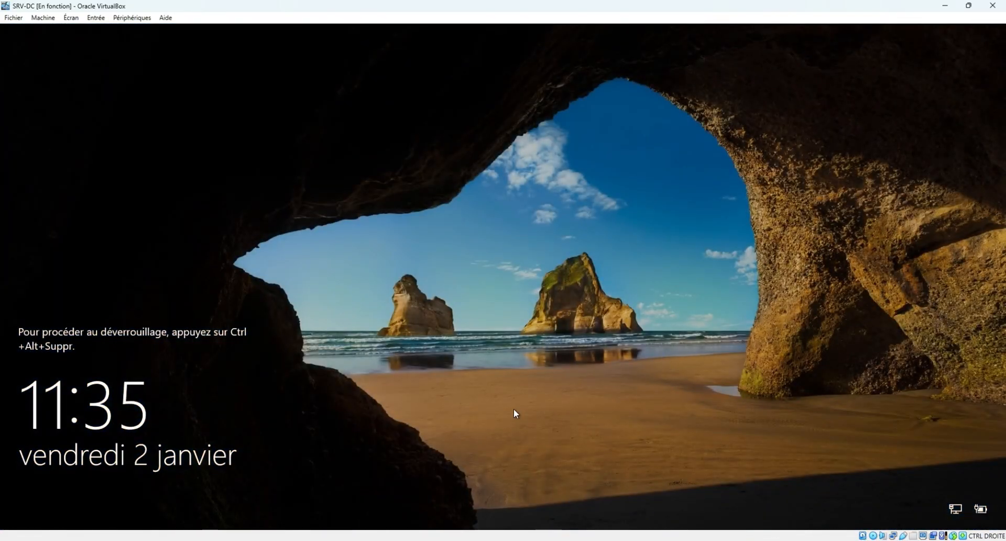
Send Ctrl-Alt-Del from the VM's keyboard menu to reach the sign-in screen.
{"action": "left_click", "coordinate": [95, 18]}
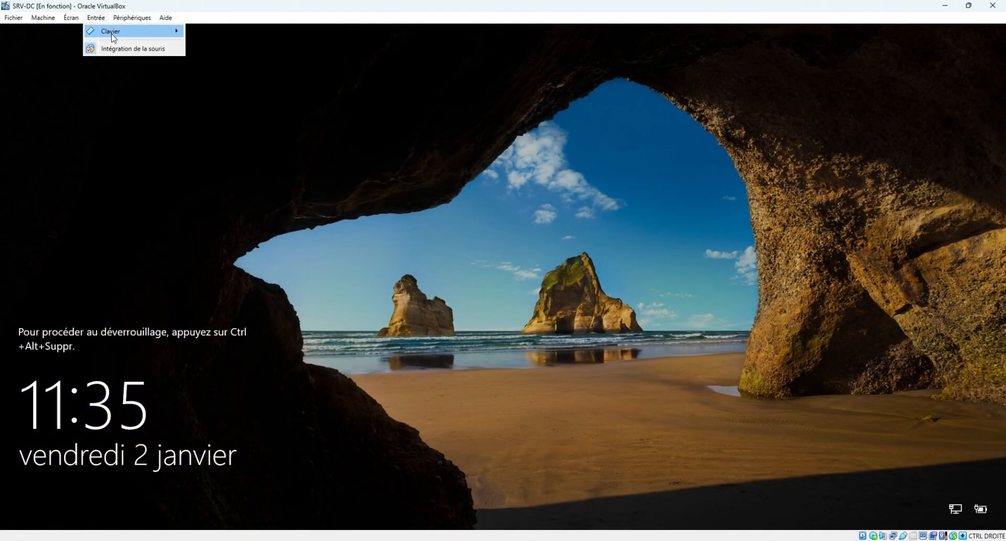
{"action": "mouse_move", "coordinate": [143, 37]}
{"action": "left_click", "coordinate": [231, 61]}
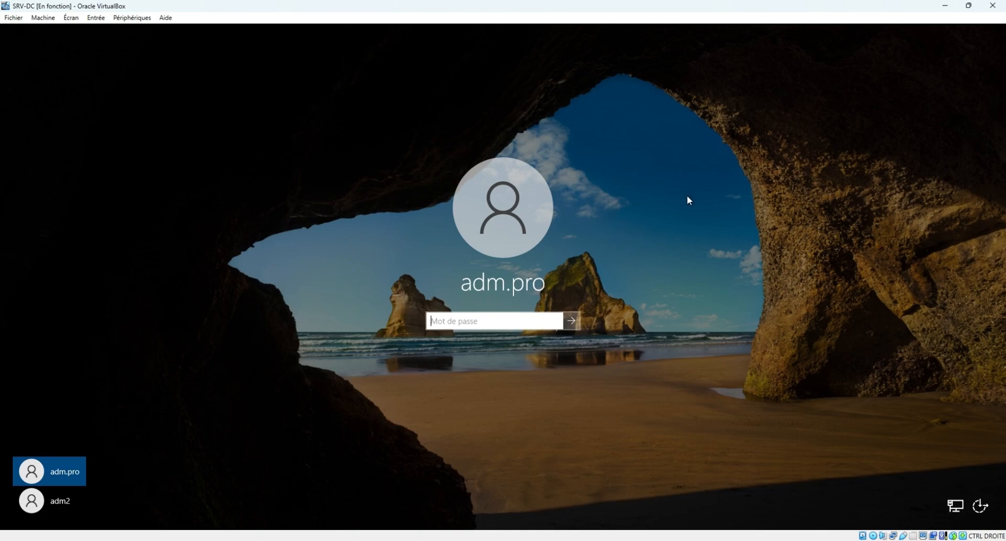
Enter the adm.pro password, correcting a mistyped attempt, and sign in.
{"action": "type", "text": "•••••"}
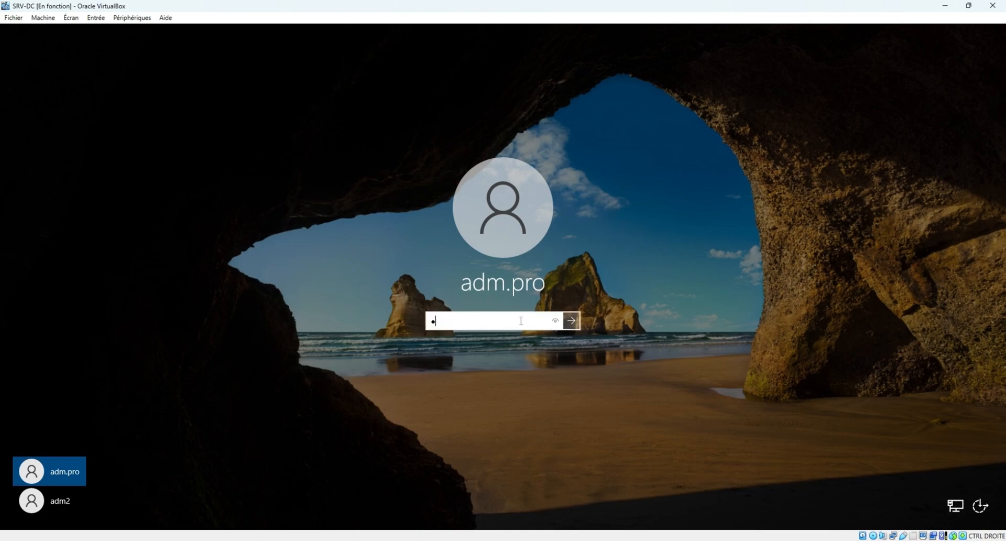
{"action": "type", "text": "•"}
{"action": "key", "text": "BackSpace"}
{"action": "key", "text": "BackSpace"}
{"action": "key", "text": "BackSpace"}
{"action": "key", "text": "BackSpace"}
{"action": "key", "text": "BackSpace"}
{"action": "key", "text": "BackSpace"}
{"action": "type", "text": "••••••••••••••"}
{"action": "key", "text": "Return"}
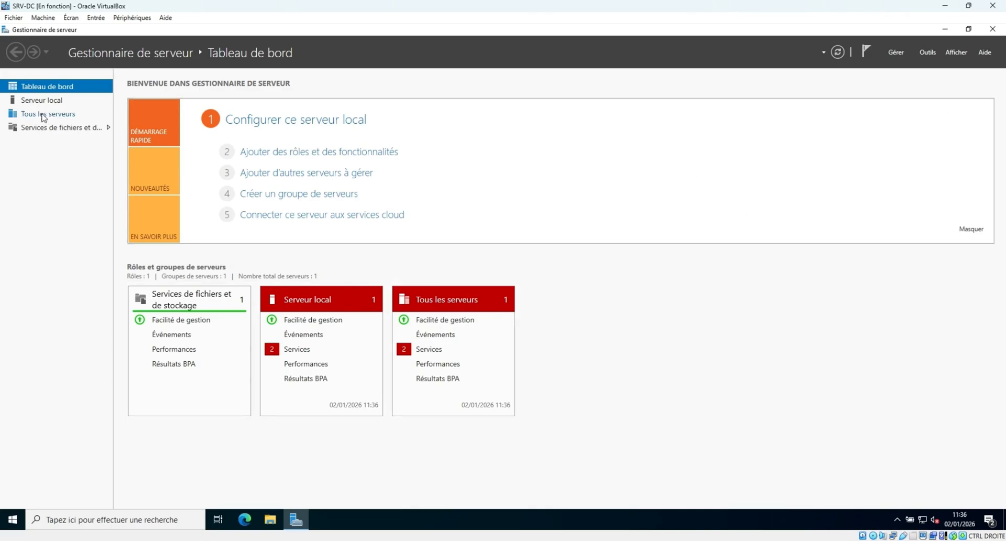
Change the computer name from SRC-DC01 to SRV-DC01 and restart the server now.
{"action": "left_click", "coordinate": [51, 101]}
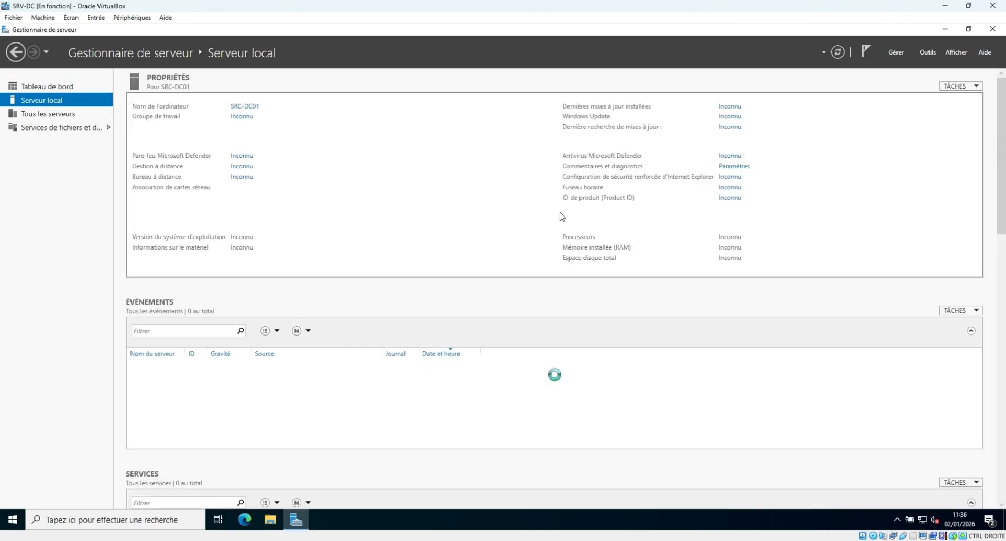
{"action": "left_click", "coordinate": [250, 109]}
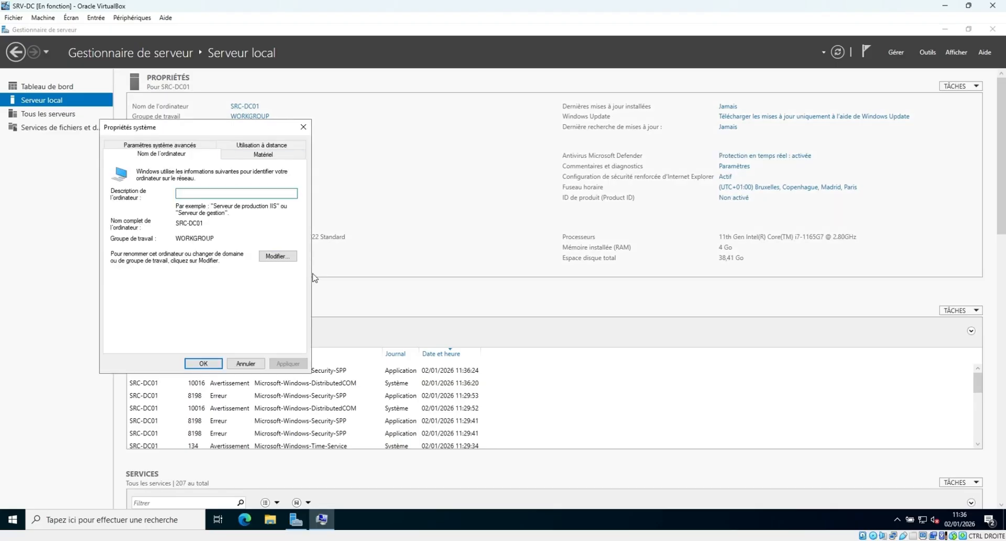
{"action": "left_click", "coordinate": [286, 255]}
{"action": "left_click", "coordinate": [129, 205]}
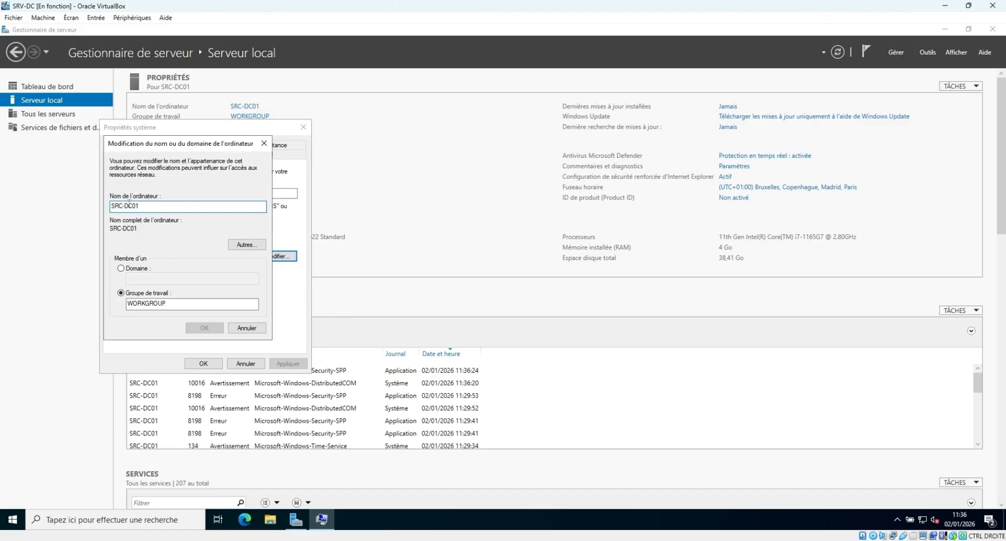
{"action": "key", "text": "BackSpace"}
{"action": "type", "text": "V"}
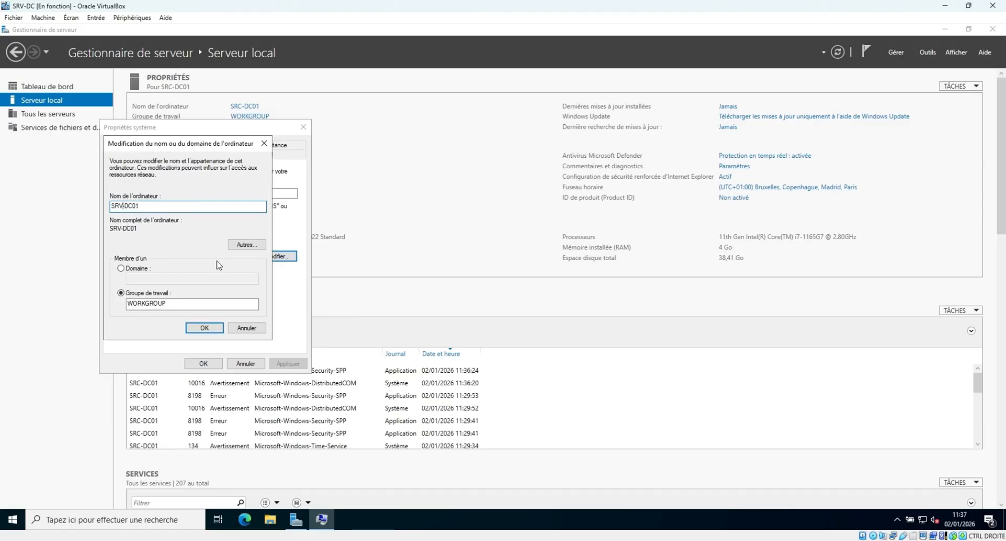
{"action": "left_click", "coordinate": [217, 330]}
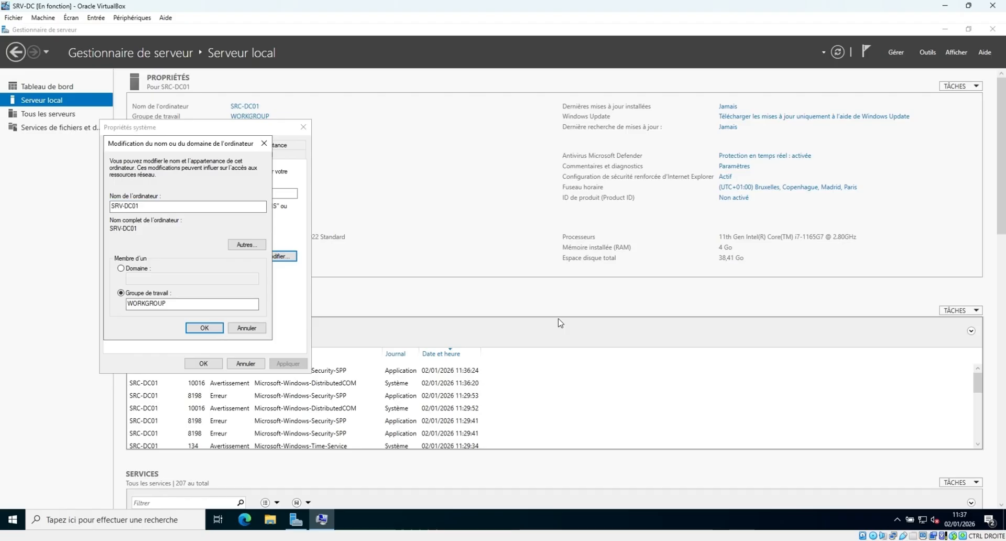
{"action": "left_click", "coordinate": [567, 286]}
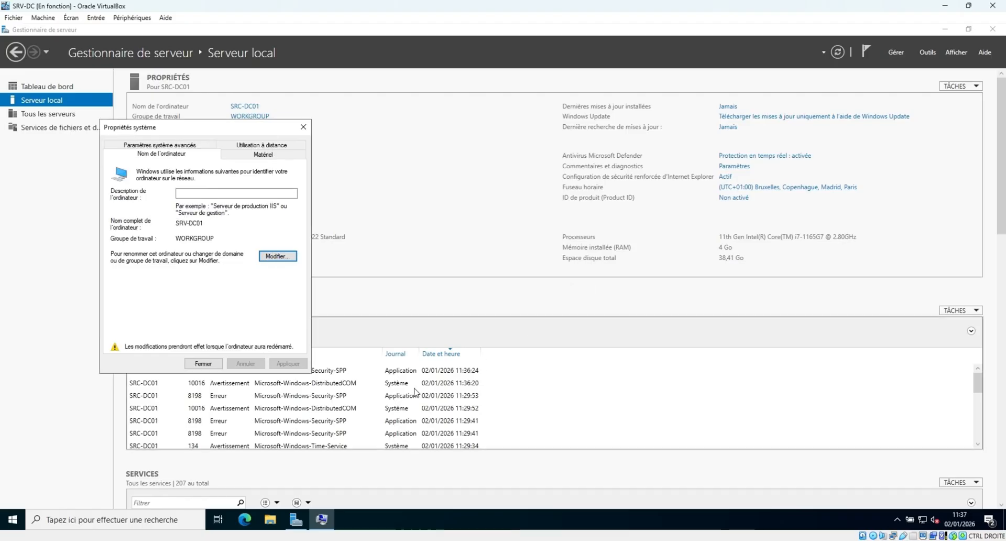
{"action": "left_click", "coordinate": [204, 364]}
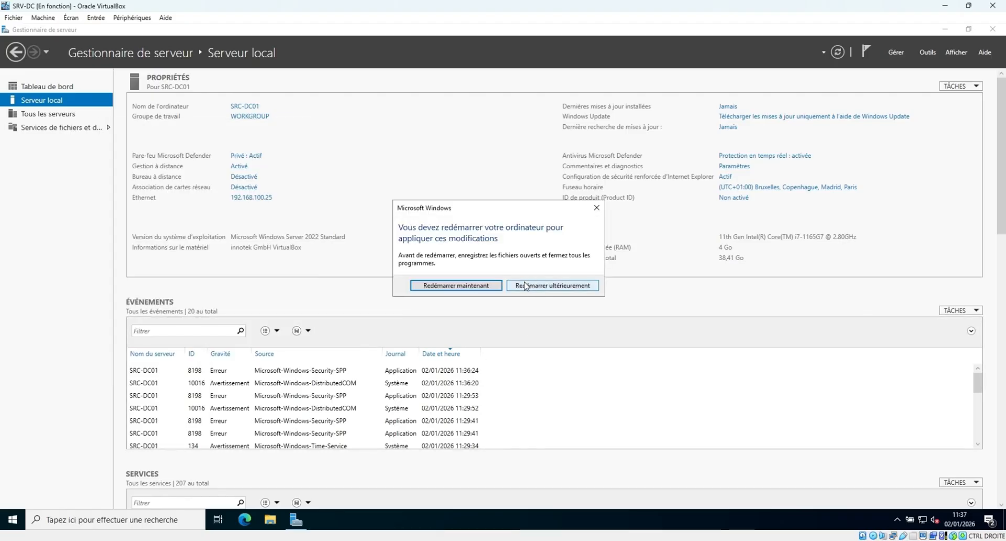
{"action": "left_click", "coordinate": [455, 286]}
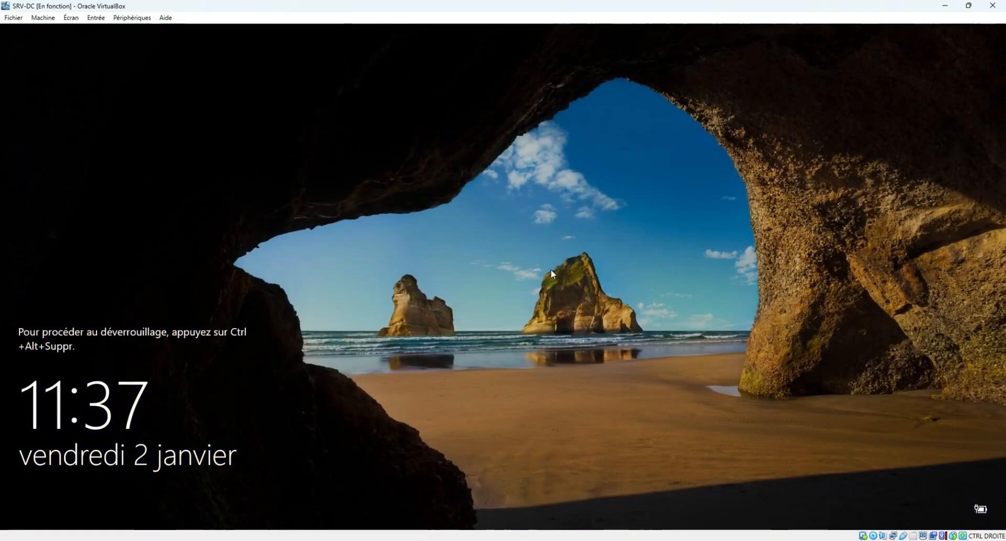
Send Ctrl-Alt-Del through the VM keyboard menu and sign in as adm.pro with its password.
{"action": "left_click", "coordinate": [96, 18]}
{"action": "mouse_move", "coordinate": [105, 32]}
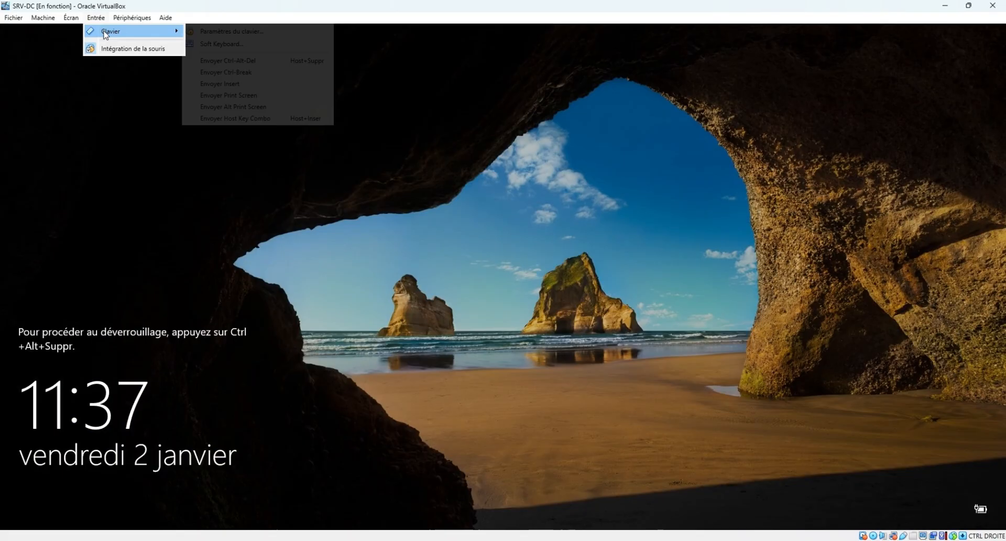
{"action": "left_click", "coordinate": [227, 61]}
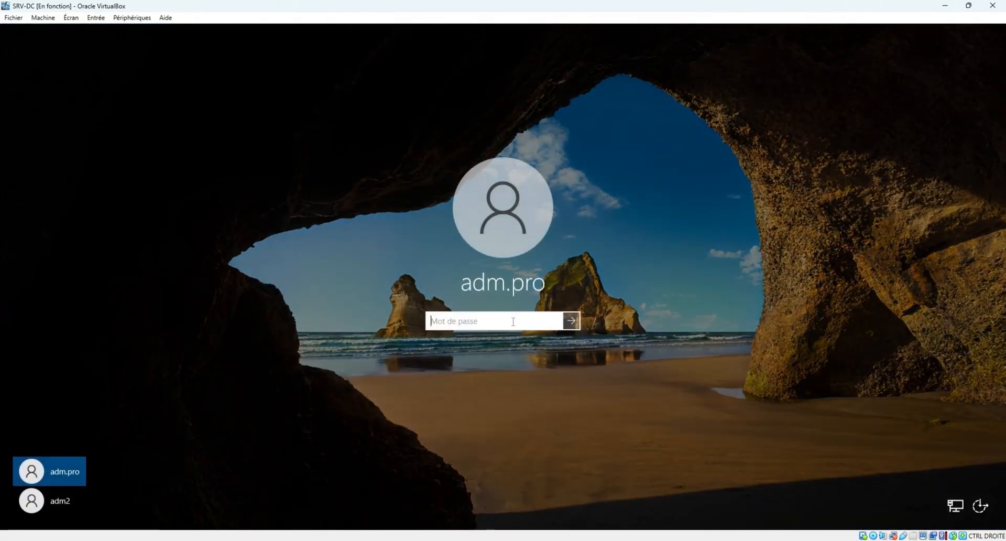
{"action": "type", "text": "••••••"}
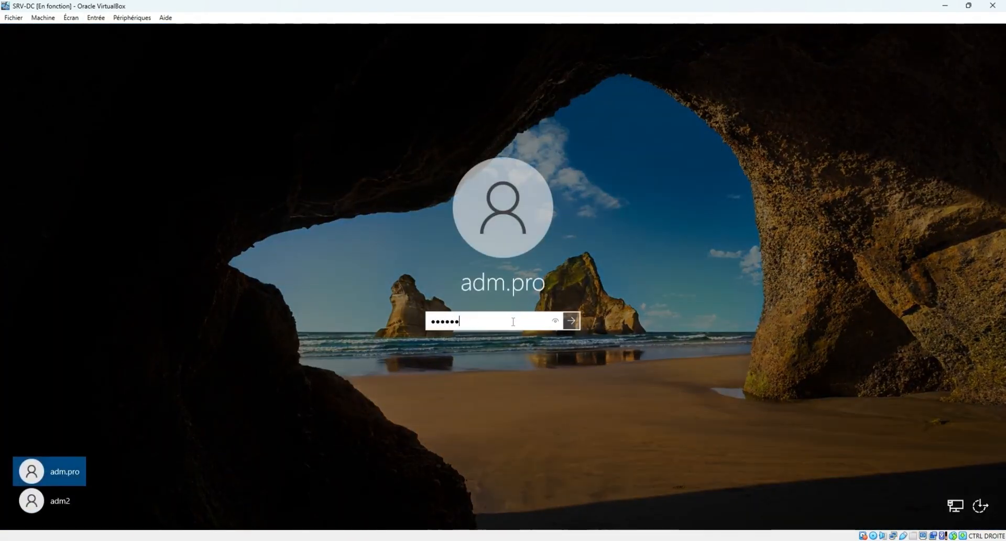
{"action": "type", "text": "•••••••••"}
{"action": "key", "text": "Return"}
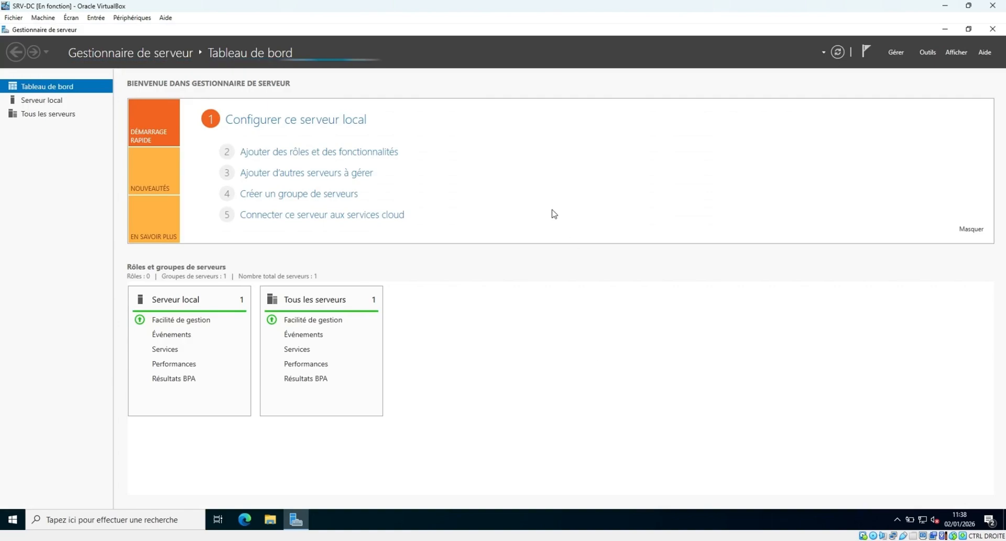
{"action": "left_click", "coordinate": [57, 102]}
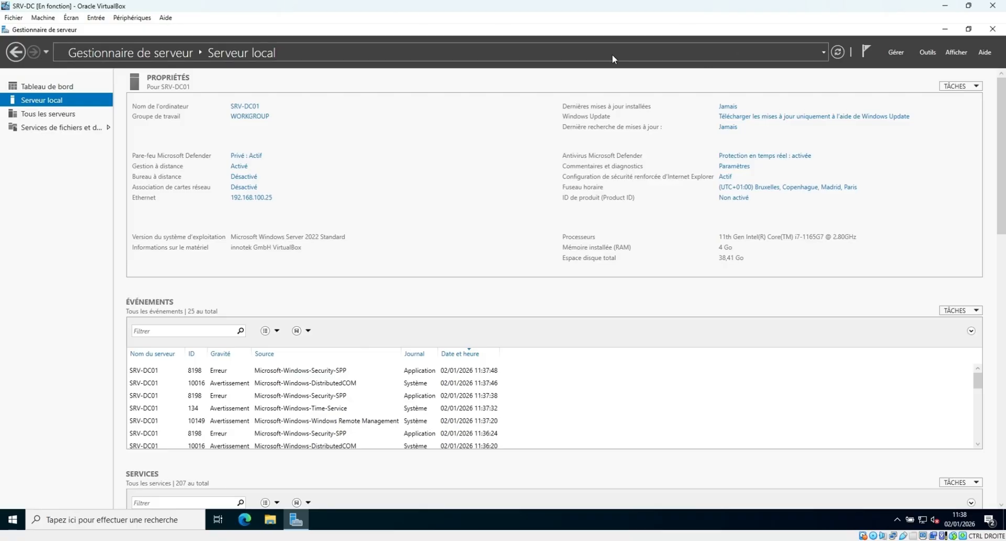
{"action": "left_click", "coordinate": [63, 87]}
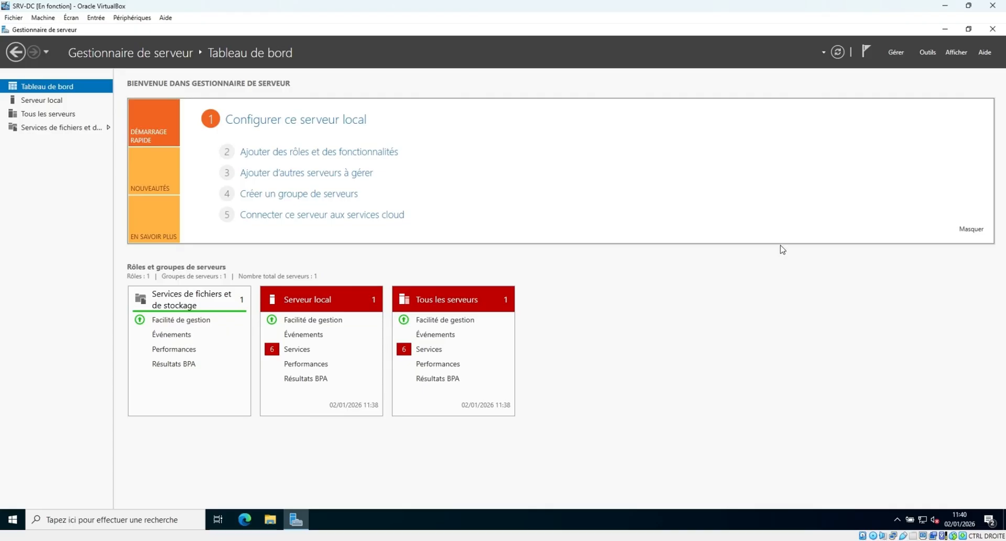
{"action": "left_click", "coordinate": [366, 180]}
Run Add Roles and Features on SRV-DC01, selecting Services AD DS with its required features, and install.
{"action": "left_click", "coordinate": [326, 156]}
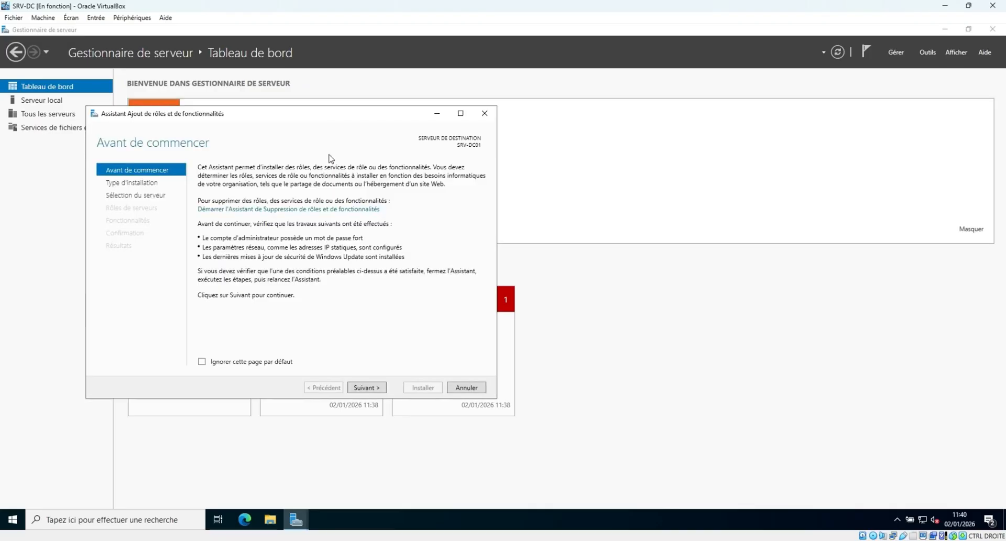
{"action": "left_click", "coordinate": [379, 388]}
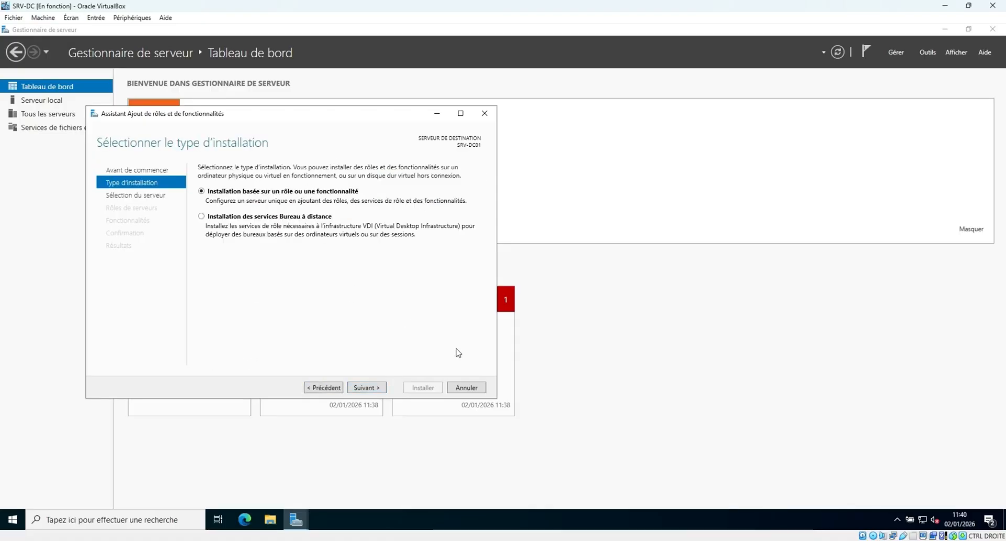
{"action": "left_click", "coordinate": [371, 388]}
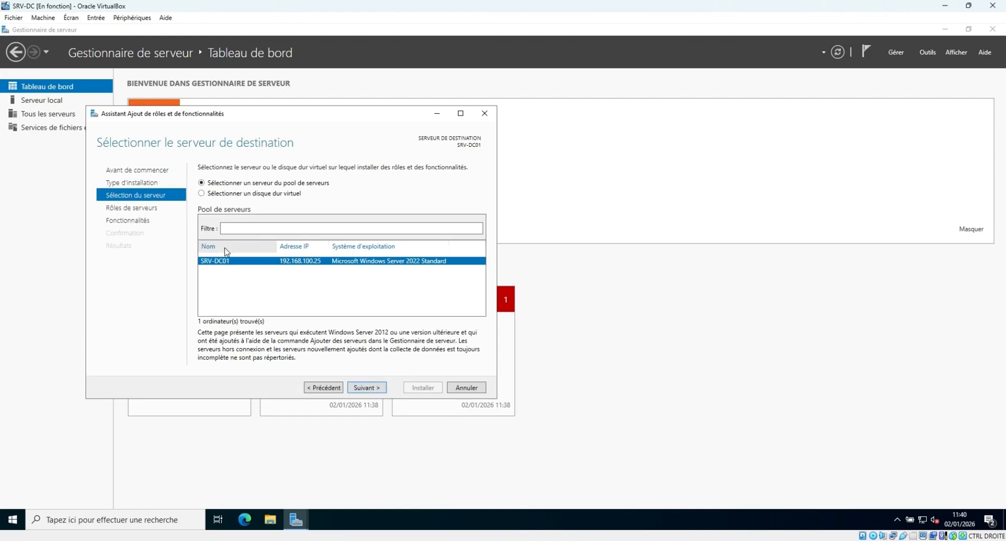
{"action": "left_click", "coordinate": [376, 389]}
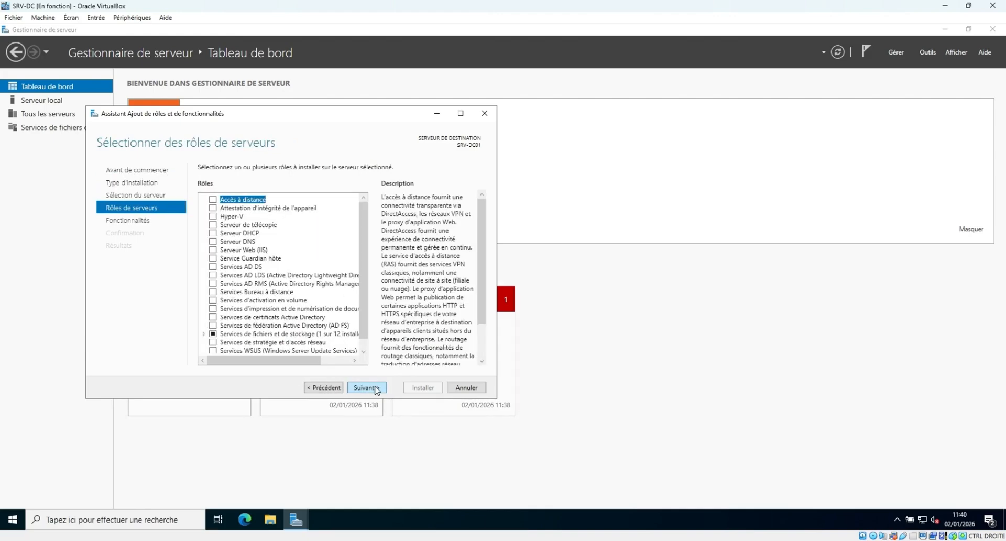
{"action": "left_click", "coordinate": [212, 267]}
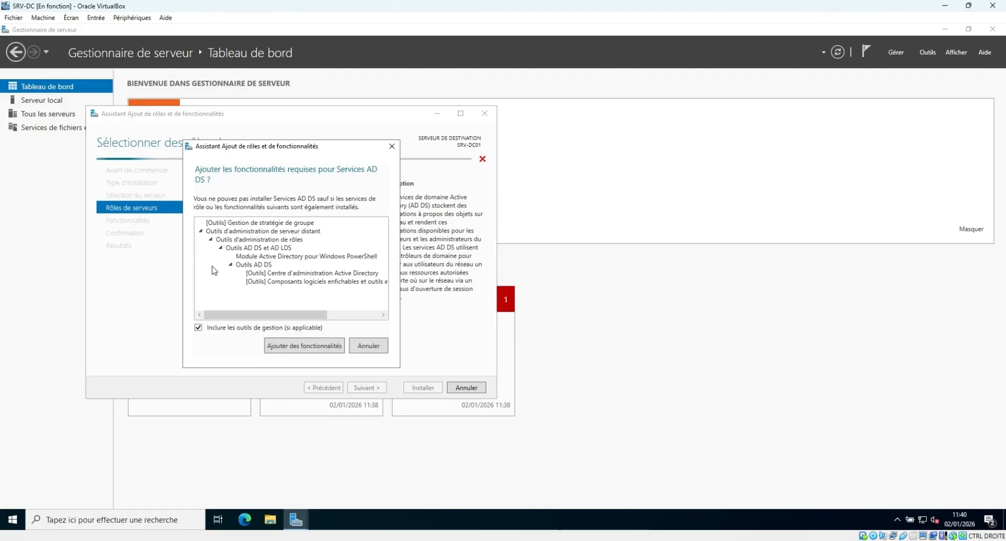
{"action": "left_click", "coordinate": [317, 348]}
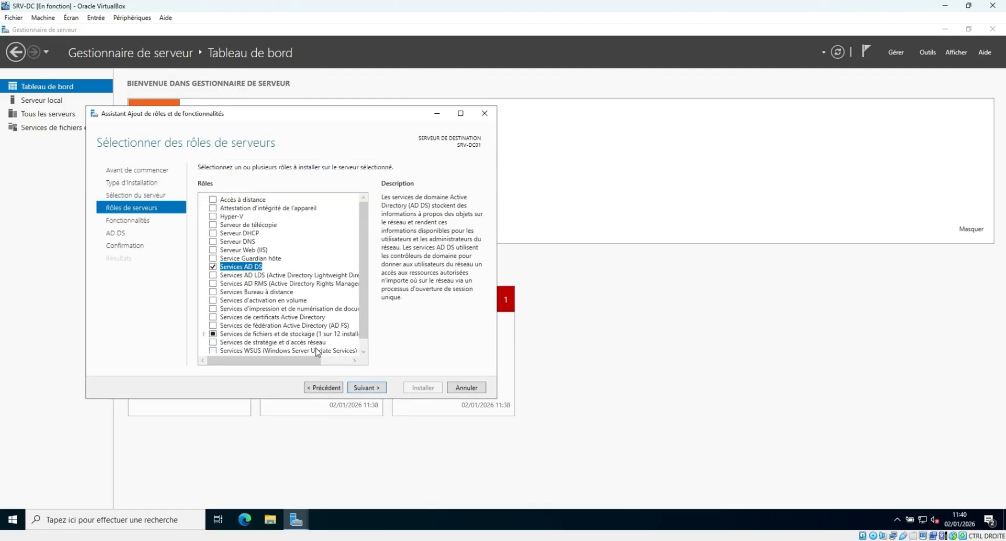
{"action": "left_click", "coordinate": [375, 388]}
{"action": "left_click", "coordinate": [375, 388]}
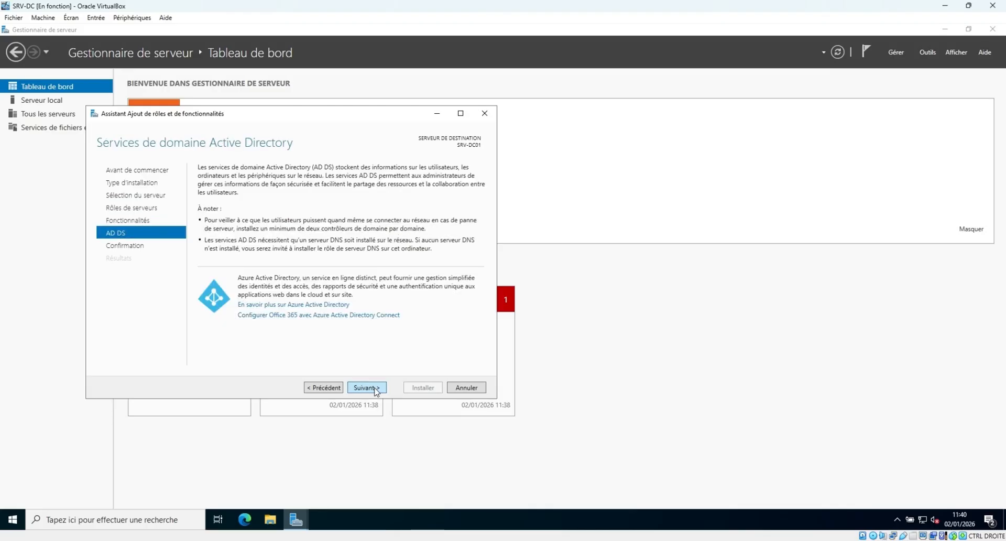
{"action": "left_click", "coordinate": [375, 388]}
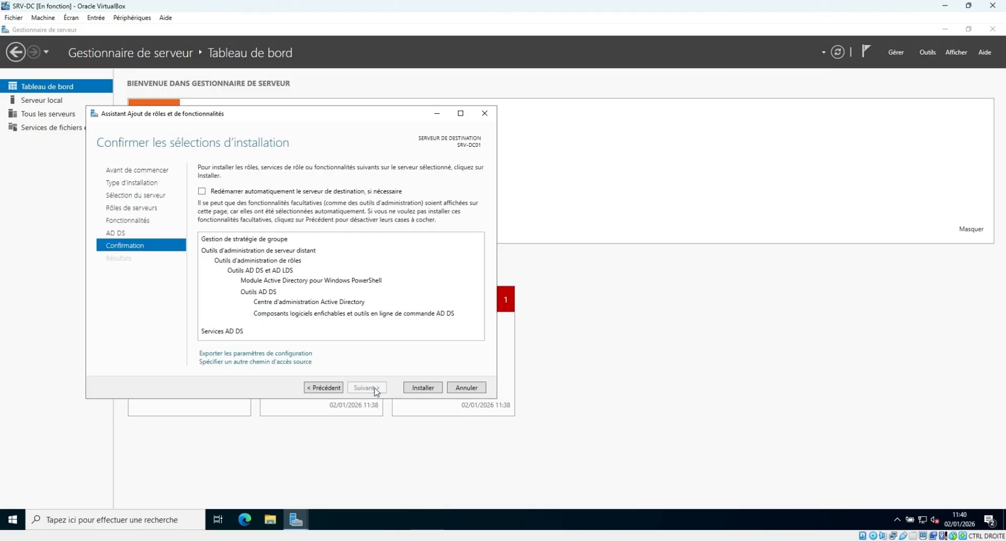
{"action": "left_click", "coordinate": [424, 390]}
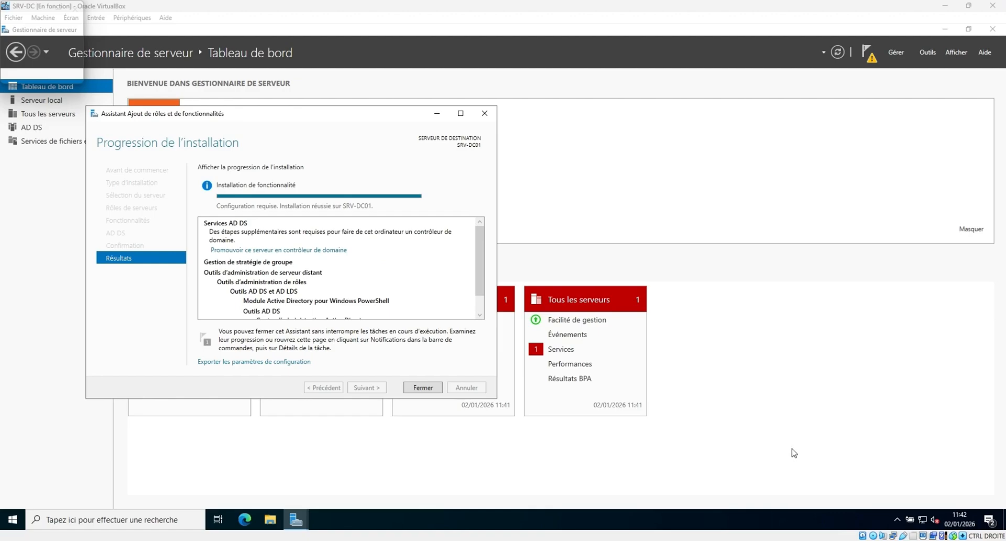
Close the finished wizard and start domain-controller promotion from Server Manager's notifications.
{"action": "left_click", "coordinate": [429, 389]}
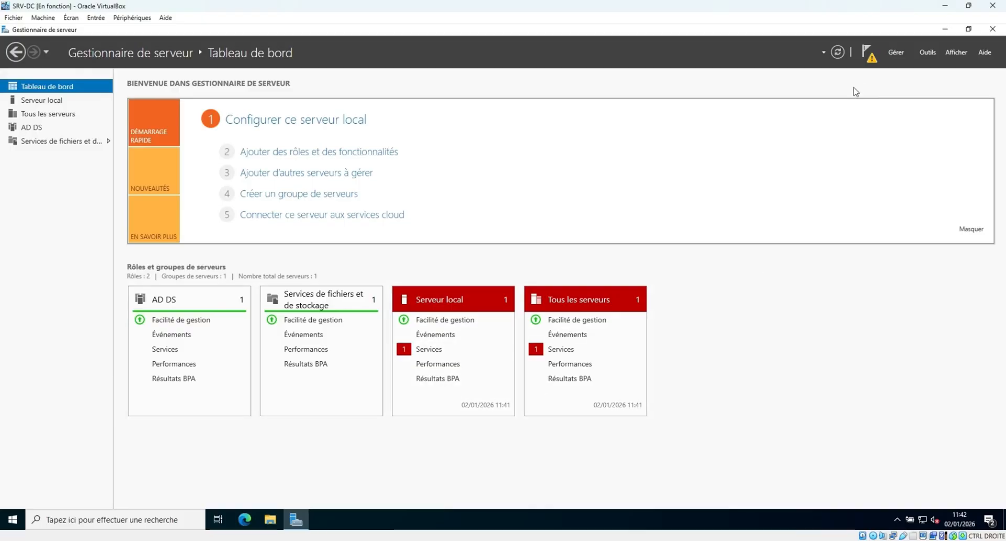
{"action": "left_click", "coordinate": [870, 56]}
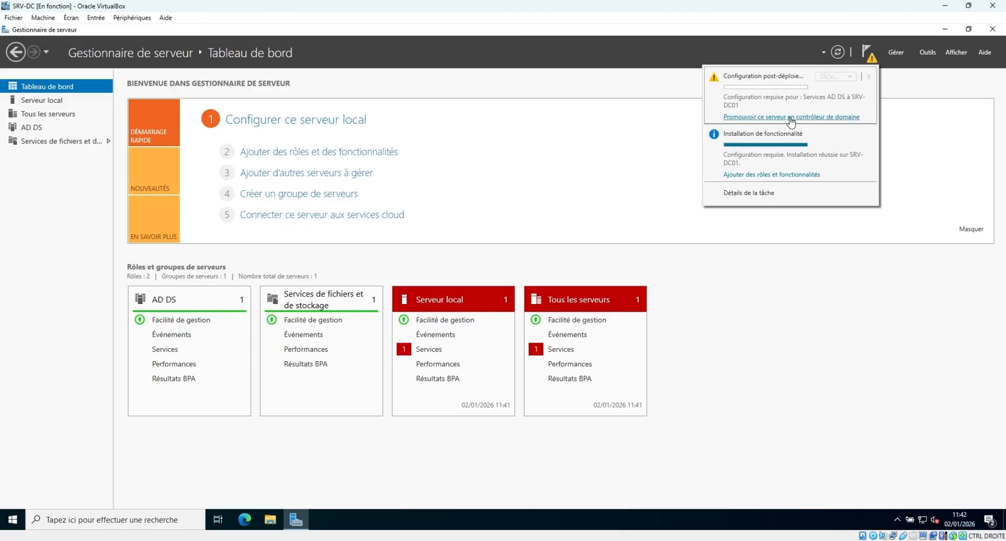
{"action": "left_click", "coordinate": [790, 117]}
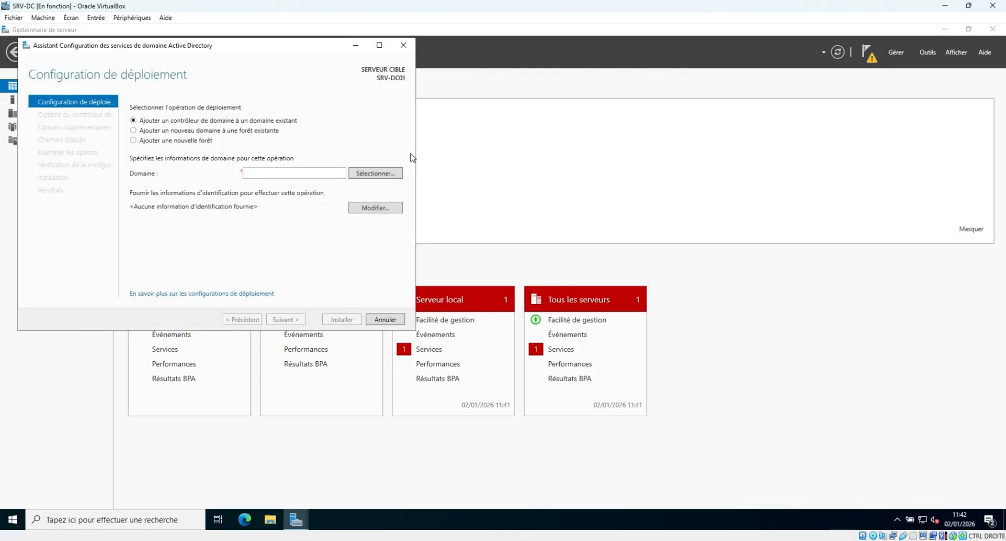
Choose to add a new forest with root domain name sayoos.local and continue to the controller options.
{"action": "left_click", "coordinate": [187, 141]}
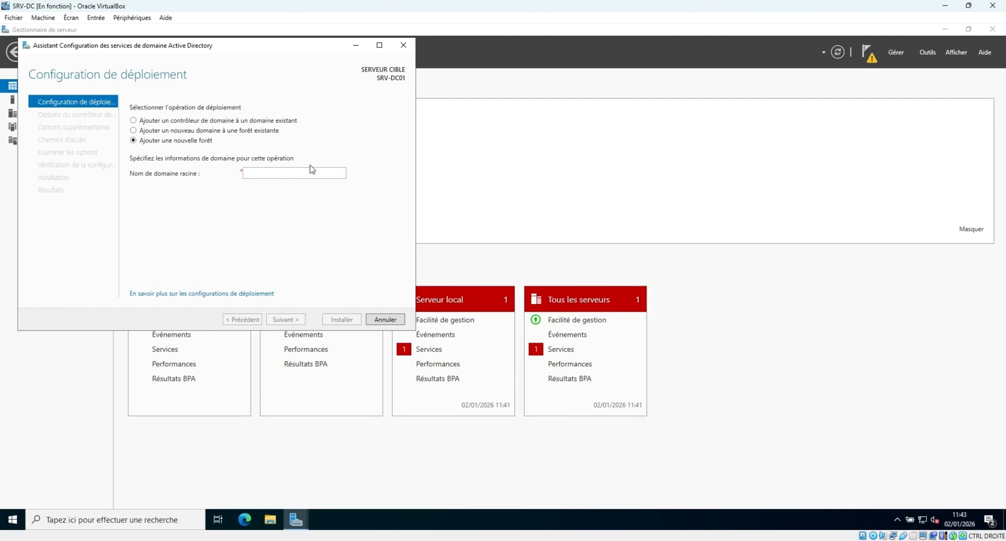
{"action": "left_click", "coordinate": [276, 170]}
{"action": "type", "text": "sayoos"}
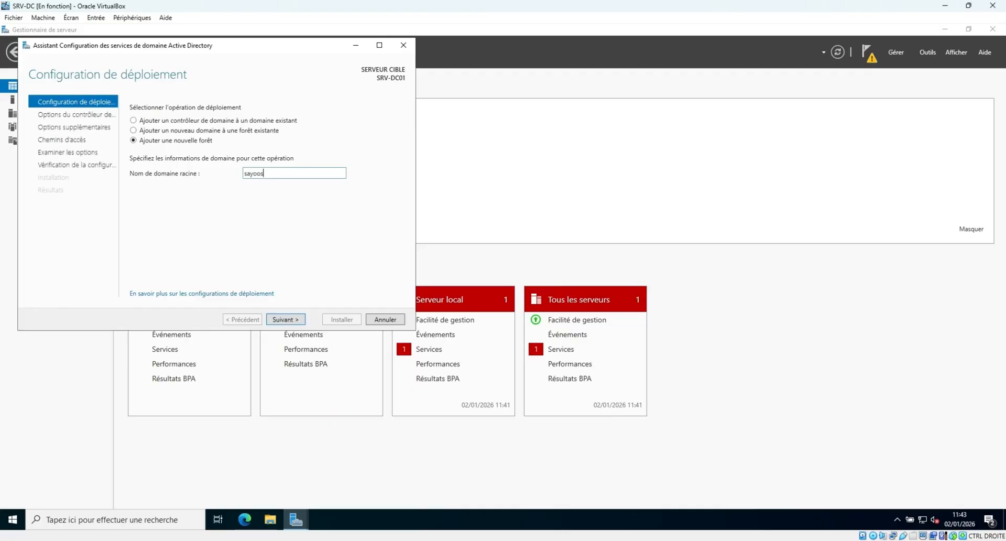
{"action": "type", "text": ".local"}
{"action": "left_click", "coordinate": [299, 321]}
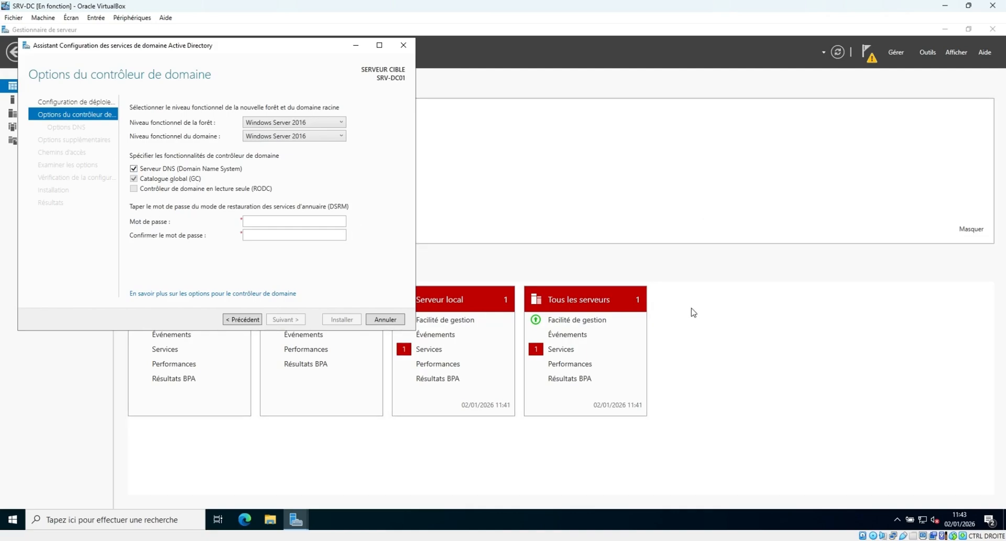
Enter and confirm the DSRM password, keeping DNS server and global catalog enabled, then continue.
{"action": "left_click", "coordinate": [311, 221]}
{"action": "type", "text": "P@ssw0rd!••••••"}
{"action": "key", "text": "Tab"}
{"action": "type", "text": "•••••••••••••••"}
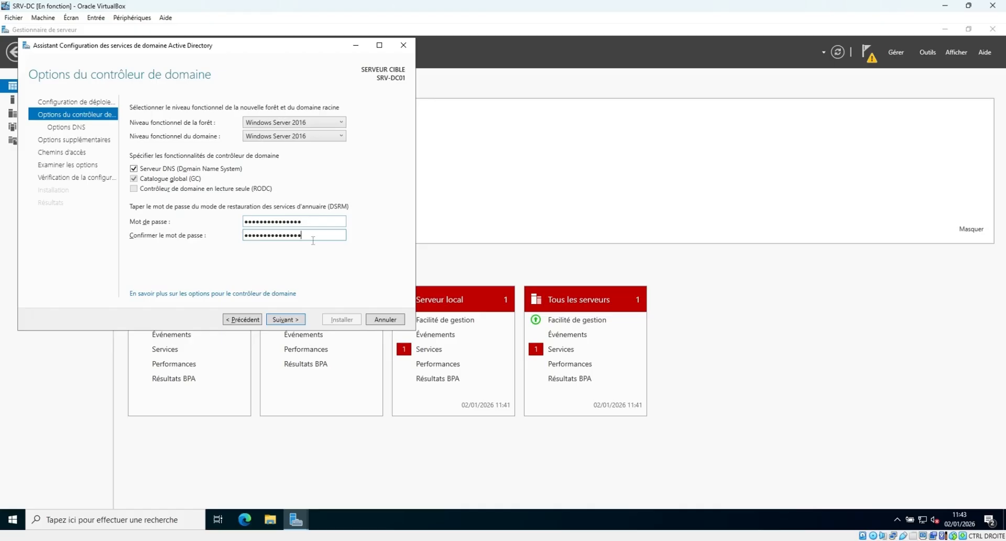
{"action": "left_click", "coordinate": [291, 319]}
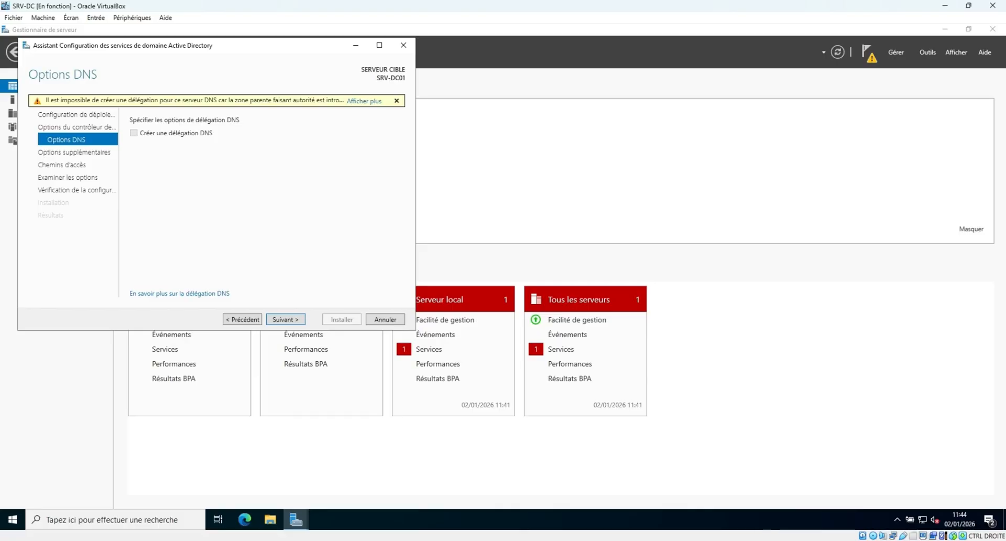
Skip DNS delegation and keep the SAYOOS NetBIOS name to reach the Paths page.
{"action": "left_click", "coordinate": [292, 320]}
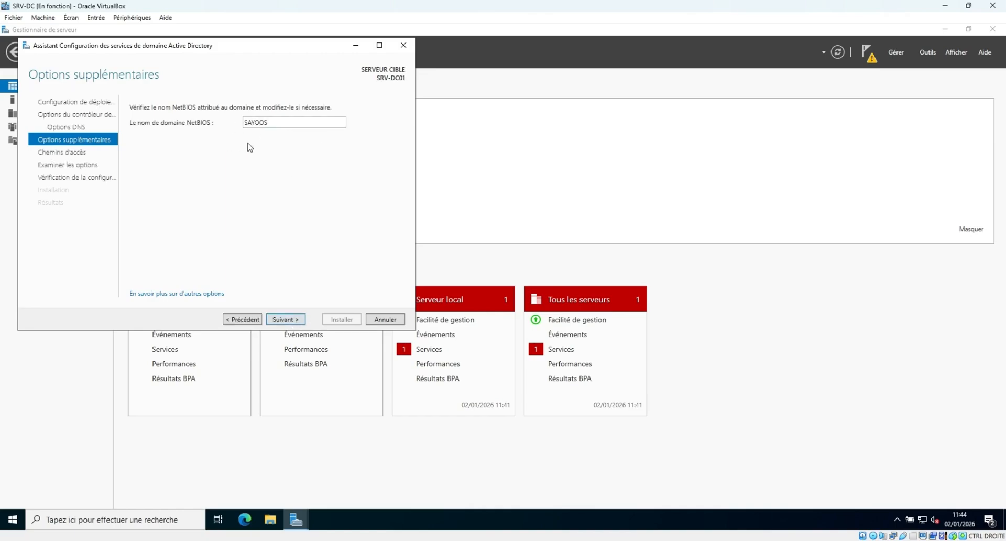
{"action": "left_click", "coordinate": [290, 319]}
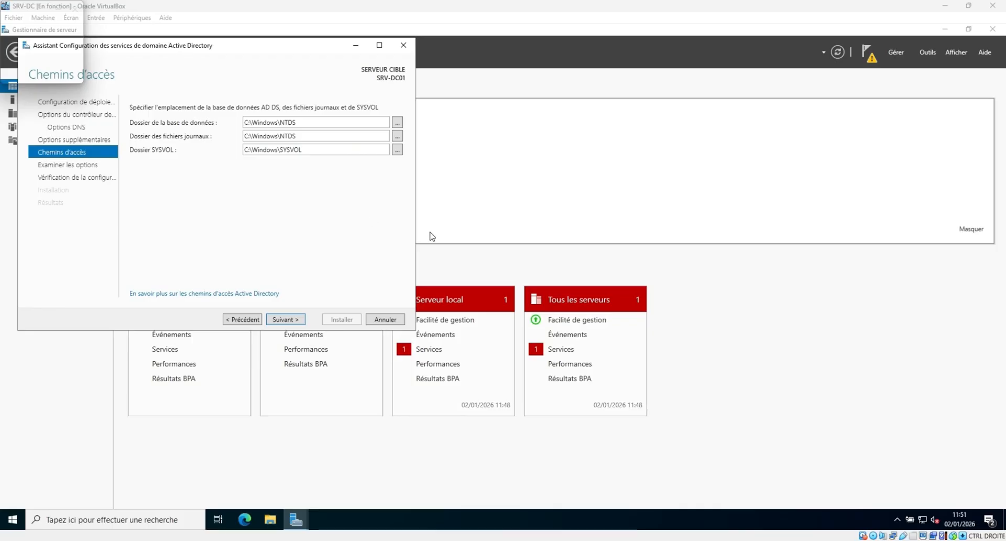
{"action": "left_click_drag", "start_coordinate": [334, 127], "coordinate": [244, 126]}
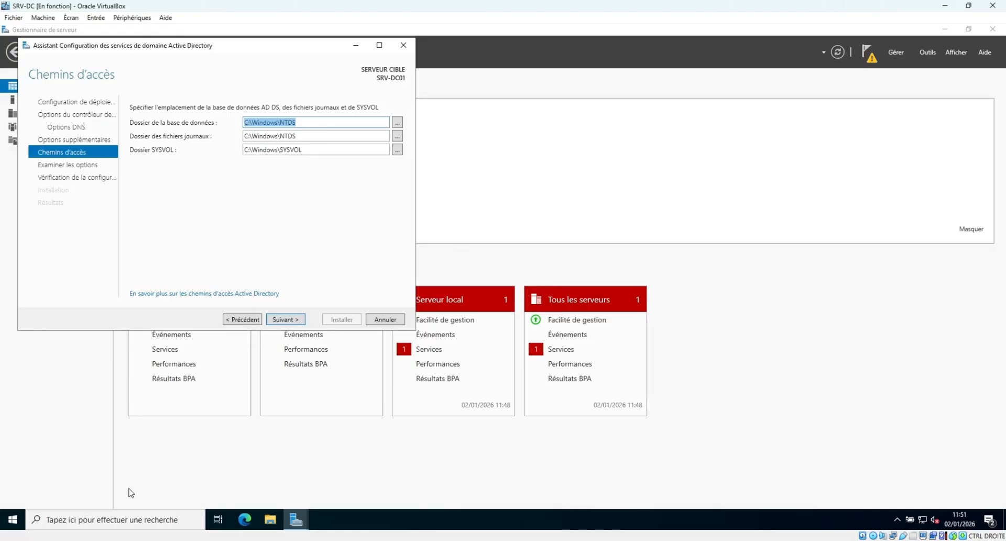
{"action": "left_click", "coordinate": [270, 519]}
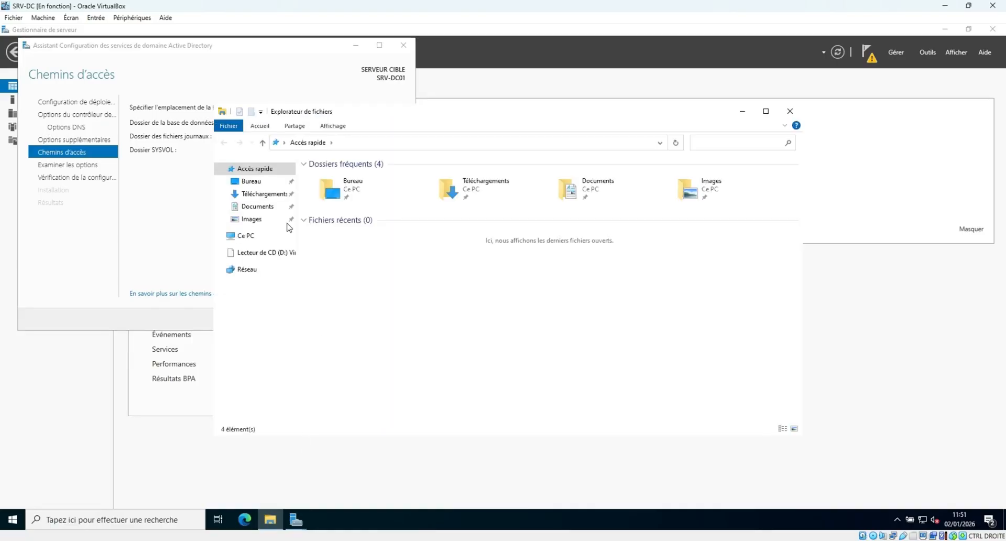
{"action": "left_click", "coordinate": [265, 235]}
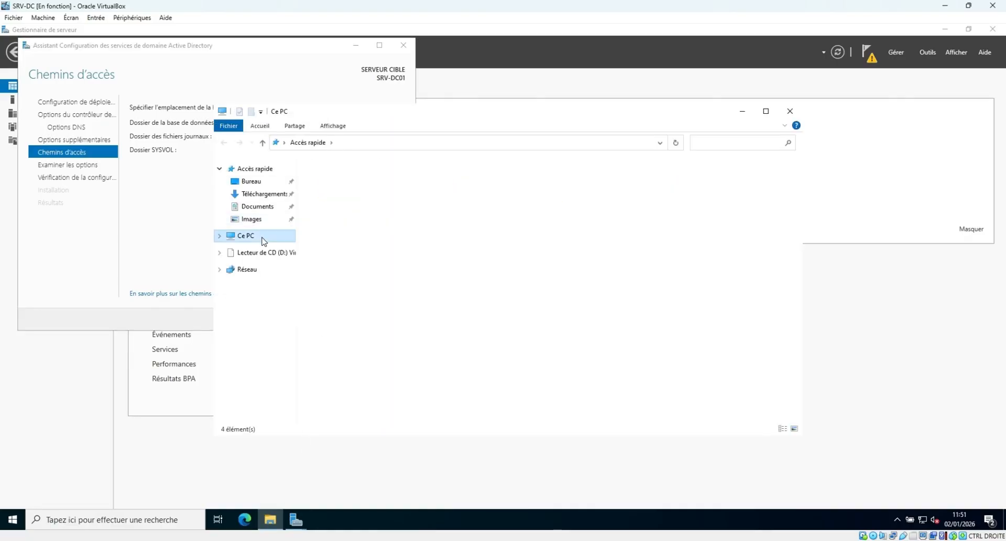
{"action": "left_click", "coordinate": [789, 111]}
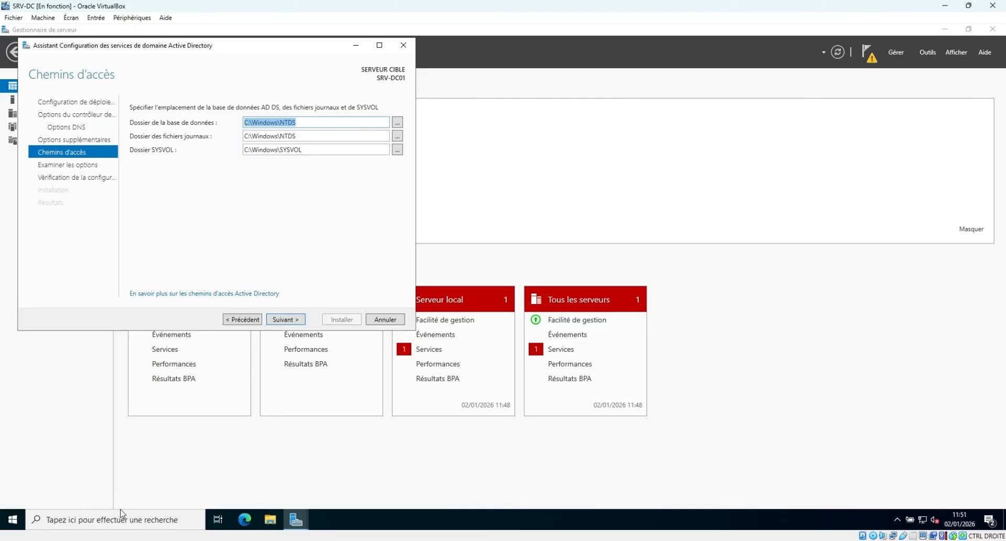
In Disk Management, start a new simple volume on the 40,94 Go unallocated space, keeping the full 41919 Mo size.
{"action": "right_click", "coordinate": [16, 519]}
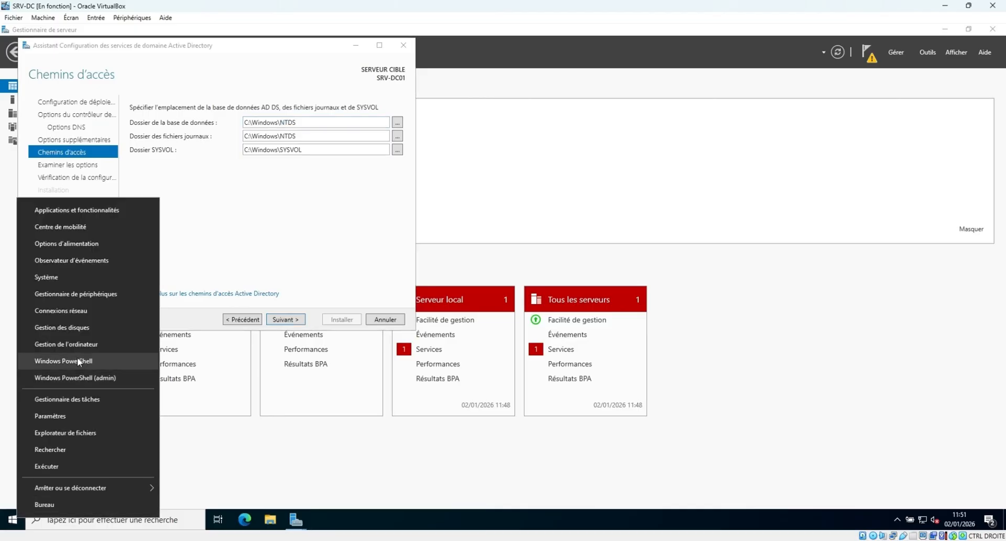
{"action": "left_click", "coordinate": [77, 328]}
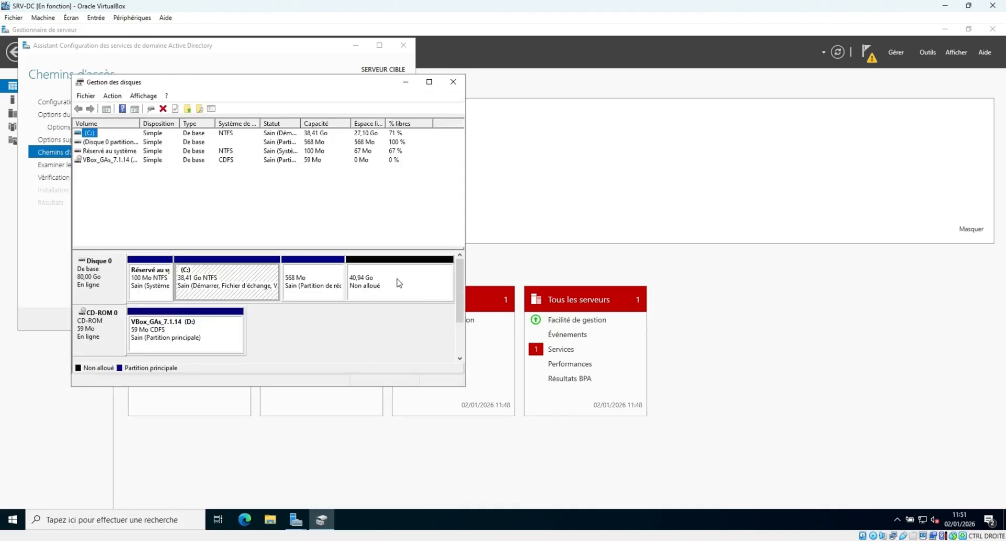
{"action": "right_click", "coordinate": [394, 283]}
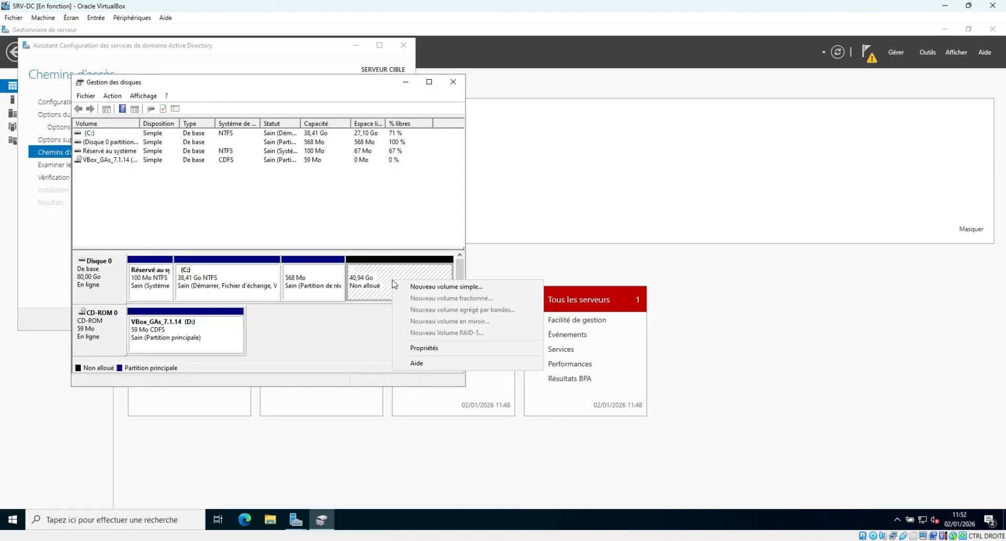
{"action": "left_click", "coordinate": [426, 288]}
{"action": "left_click", "coordinate": [280, 324]}
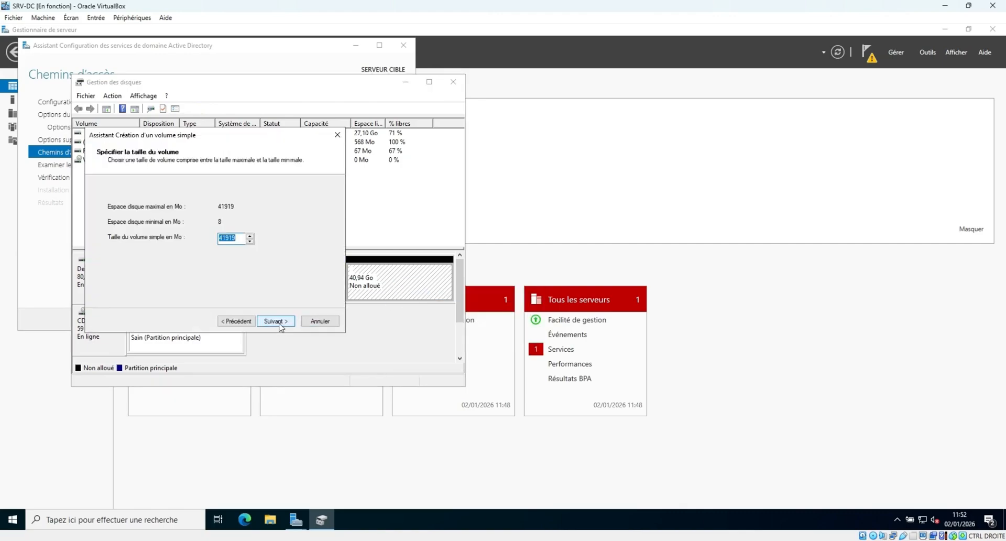
{"action": "left_click", "coordinate": [281, 324]}
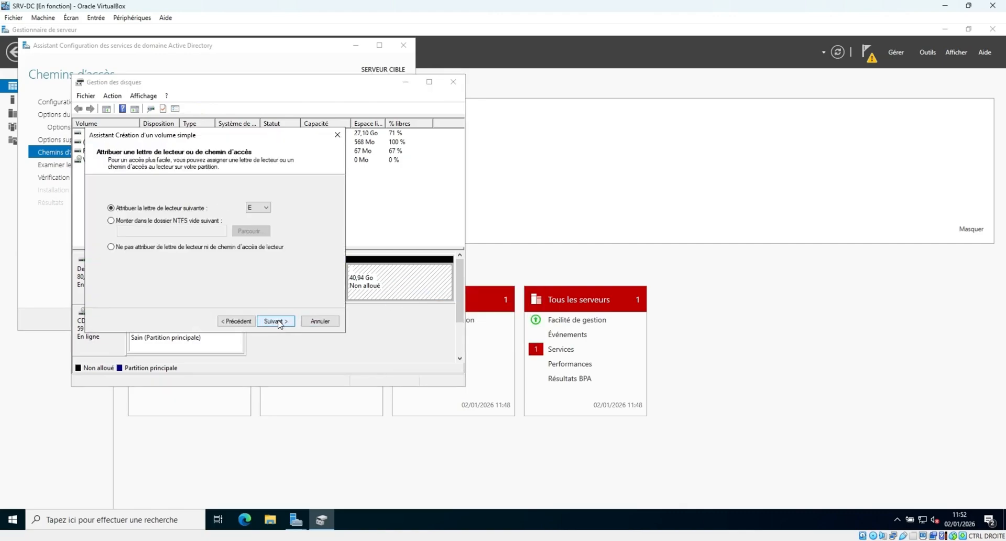
Assign drive letter O and volume name DATA, then finish creating the volume.
{"action": "left_click", "coordinate": [268, 208]}
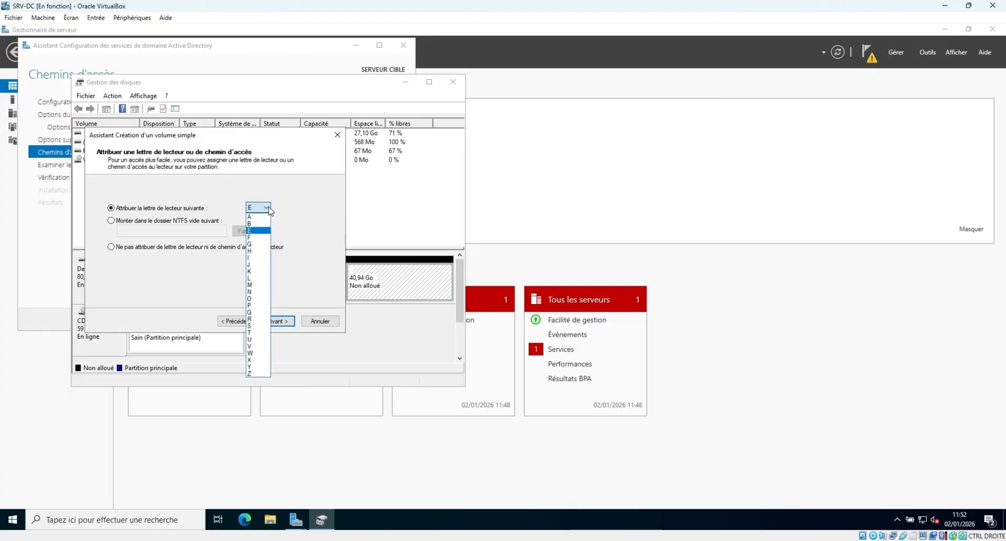
{"action": "left_click", "coordinate": [268, 298]}
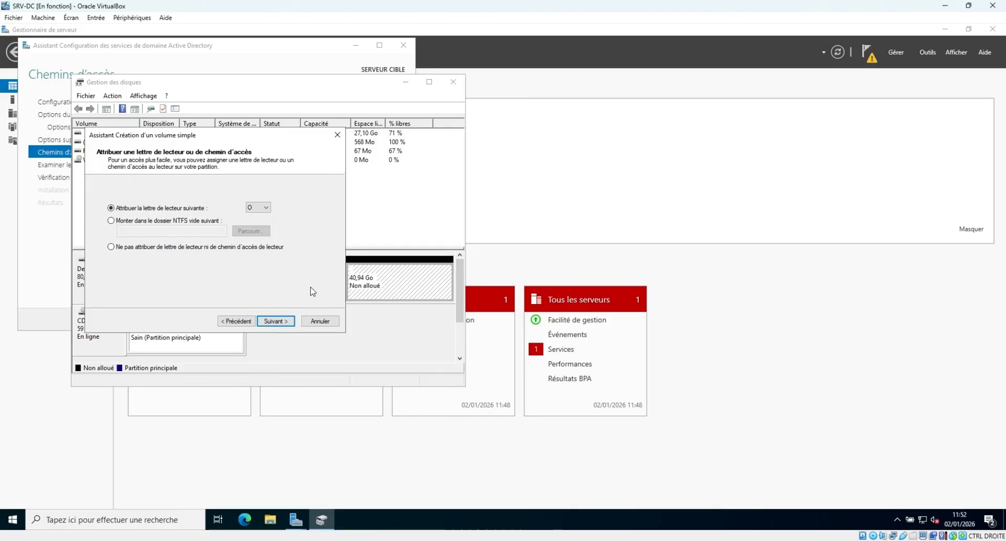
{"action": "left_click", "coordinate": [284, 324]}
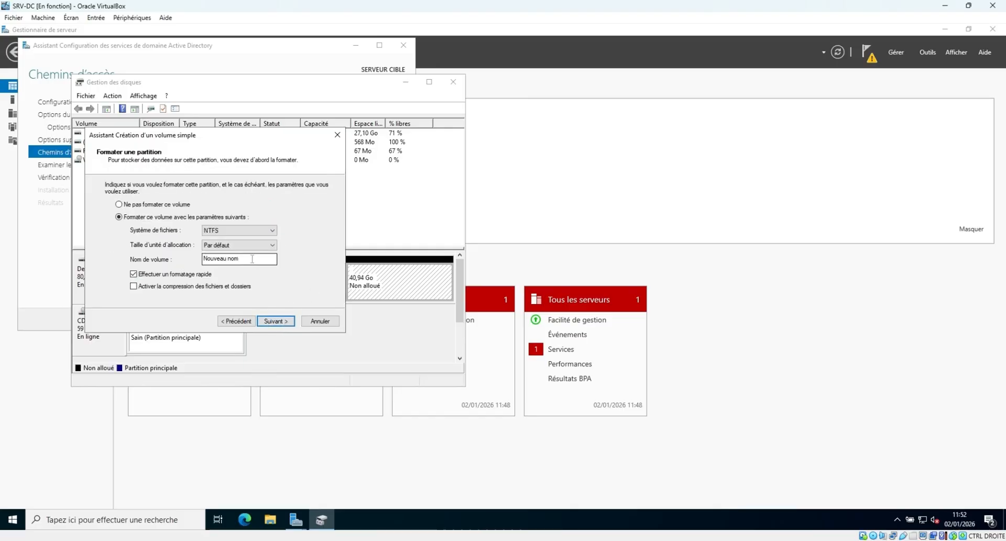
{"action": "left_click_drag", "start_coordinate": [255, 259], "coordinate": [171, 259]}
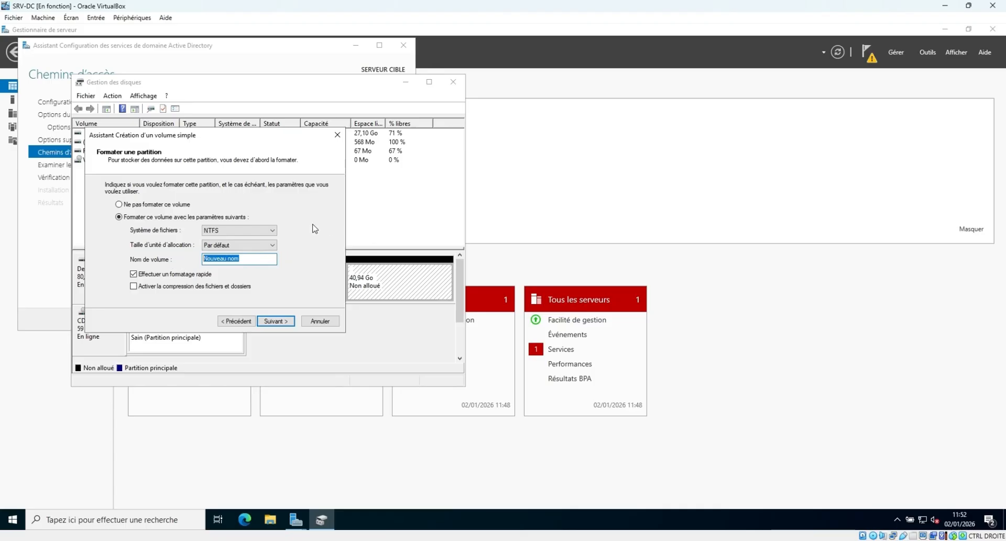
{"action": "type", "text": "DATA"}
{"action": "left_click", "coordinate": [282, 322]}
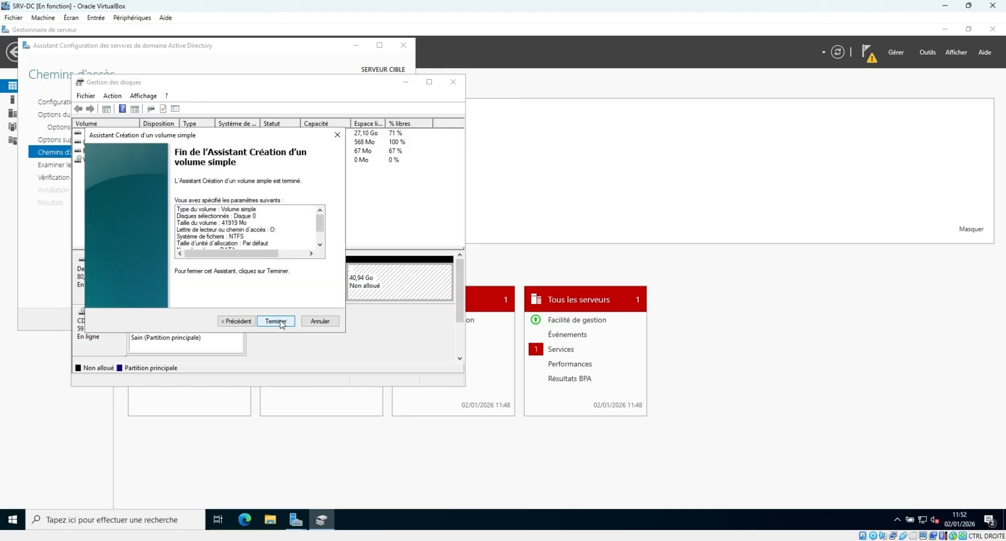
{"action": "left_click", "coordinate": [282, 321]}
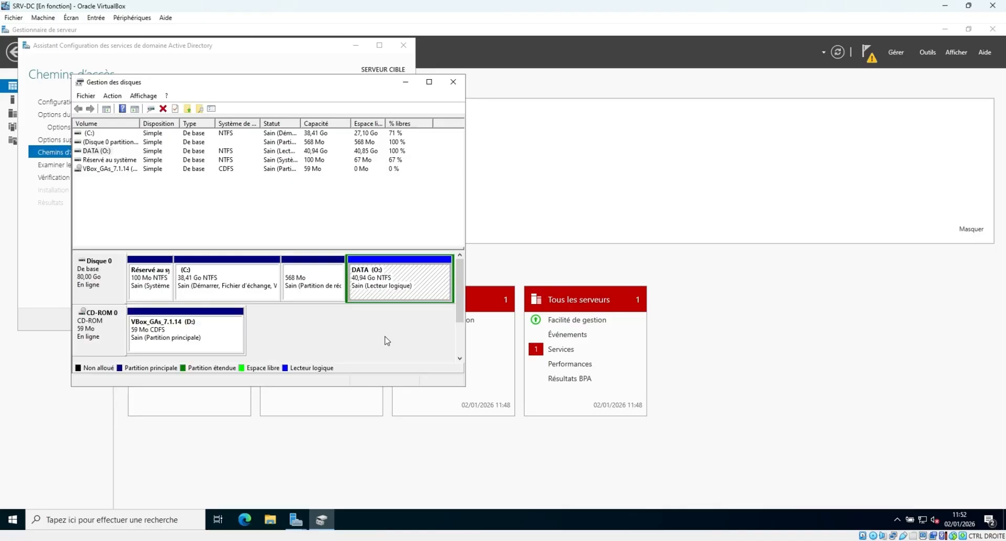
Check that the new DATA (O:) drive is empty, then close File Explorer and Disk Management.
{"action": "left_click", "coordinate": [97, 152]}
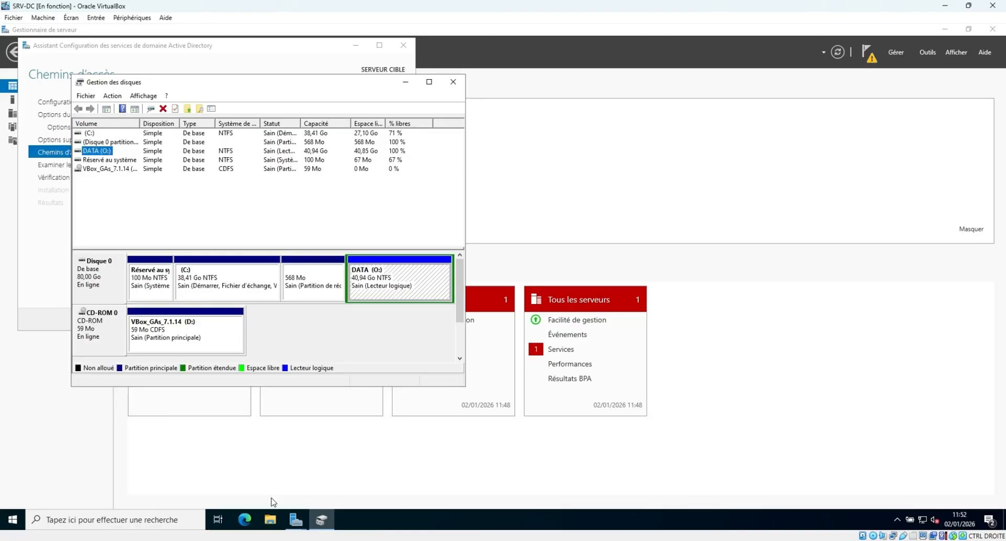
{"action": "left_click", "coordinate": [270, 519]}
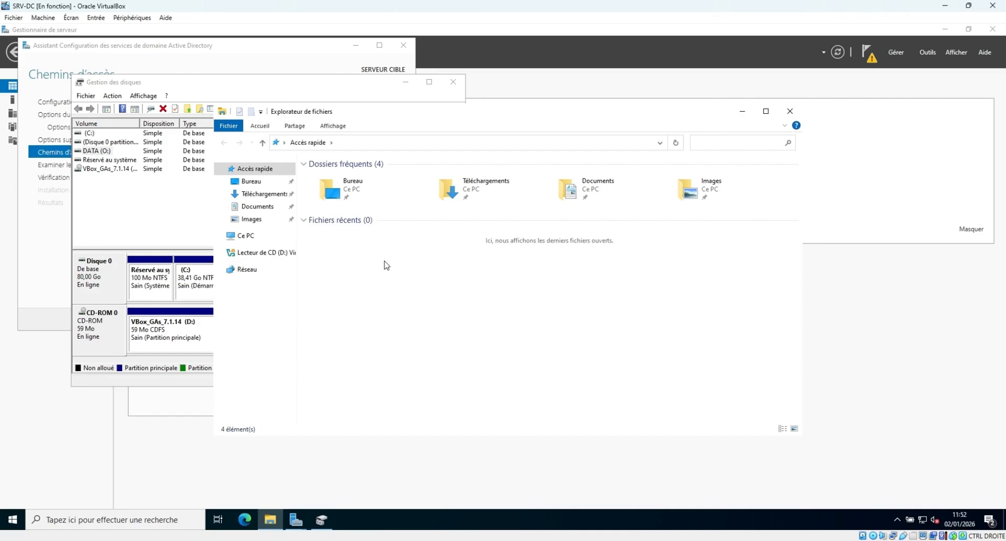
{"action": "left_click", "coordinate": [246, 236]}
{"action": "left_click", "coordinate": [636, 286]}
{"action": "double_click", "coordinate": [636, 286]}
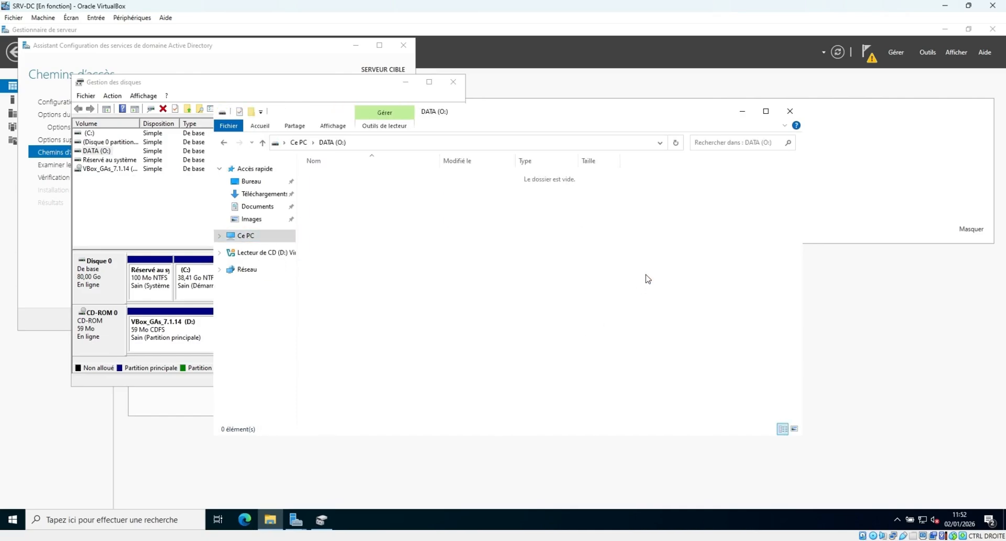
{"action": "left_click", "coordinate": [789, 111]}
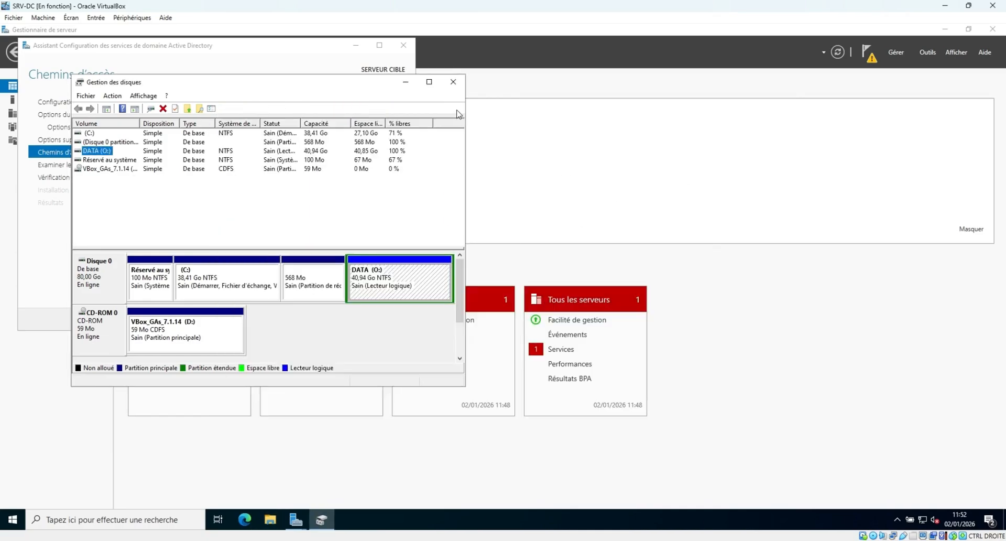
{"action": "left_click", "coordinate": [453, 81]}
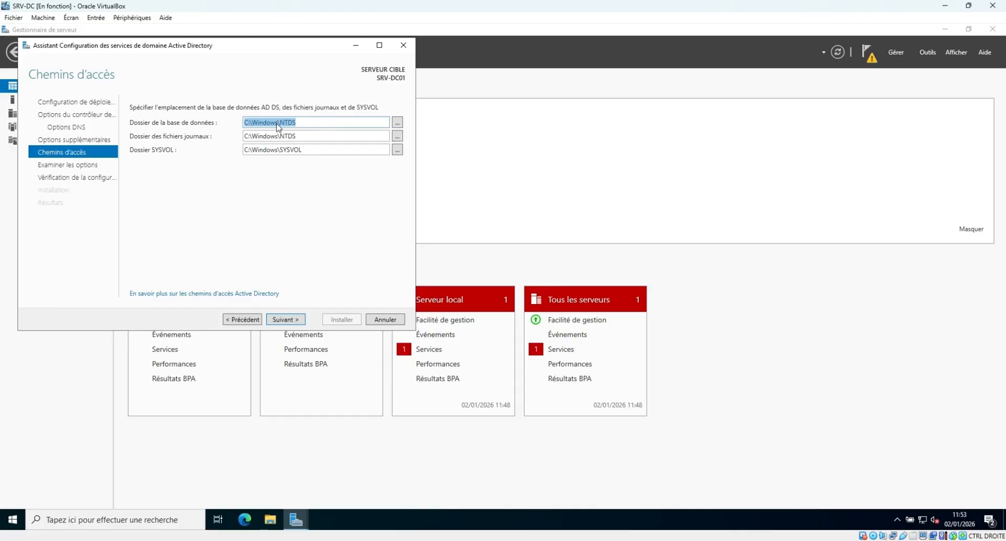
Change the database folder from C:\Windows\NTDS to O:\AD\NTDS\database and select the path.
{"action": "left_click", "coordinate": [250, 123]}
{"action": "key", "text": "BackSpace"}
{"action": "key", "text": "BackSpace"}
{"action": "type", "text": "O"}
{"action": "left_click_drag", "start_coordinate": [253, 122], "coordinate": [280, 122]}
{"action": "type", "text": "AD"}
{"action": "type", "text": "\\NTDS\\"}
{"action": "type", "text": "database"}
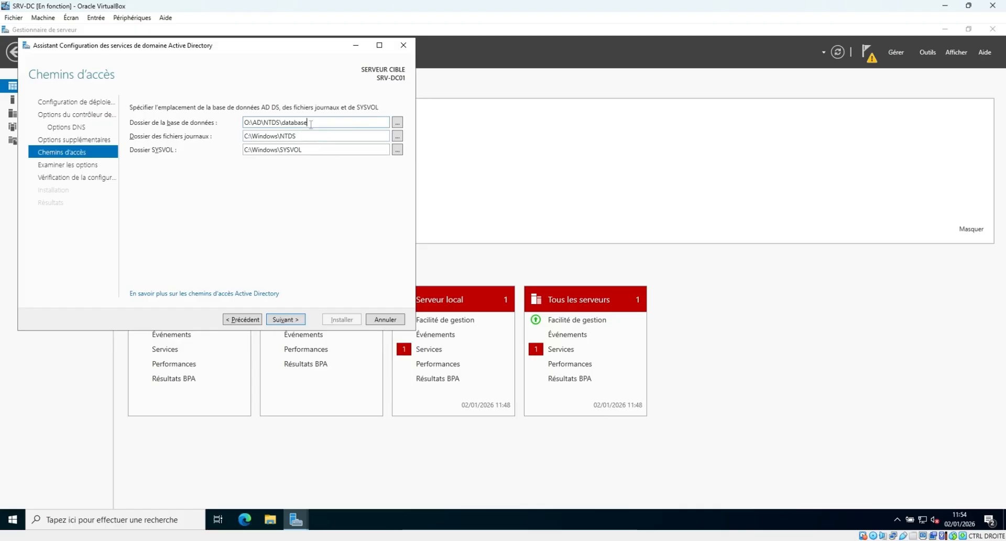
{"action": "left_click_drag", "start_coordinate": [319, 122], "coordinate": [244, 122]}
Copy the database path into the log folder and change it to O:\AD\NTDS\logs.
{"action": "right_click", "coordinate": [259, 122]}
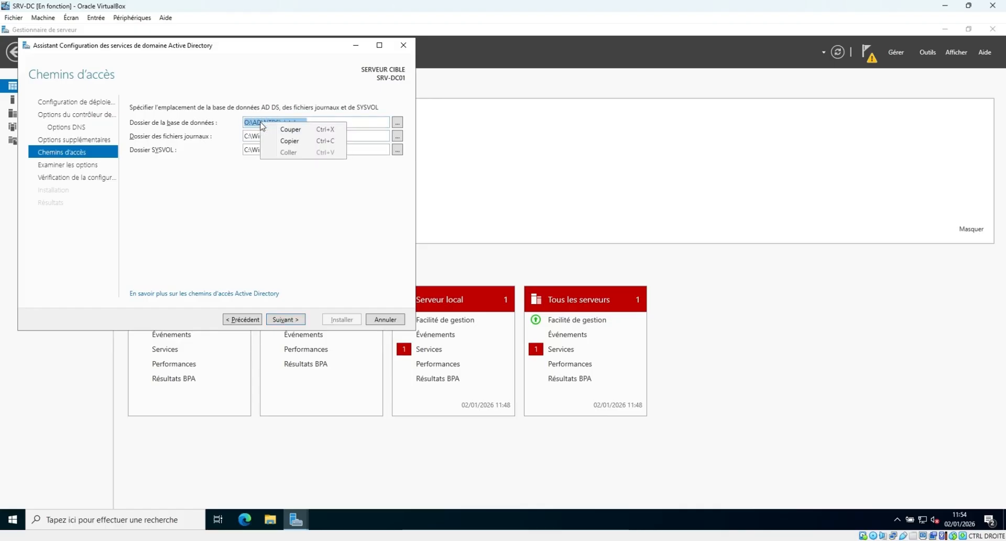
{"action": "left_click", "coordinate": [275, 139]}
{"action": "left_click_drag", "start_coordinate": [314, 135], "coordinate": [235, 135]}
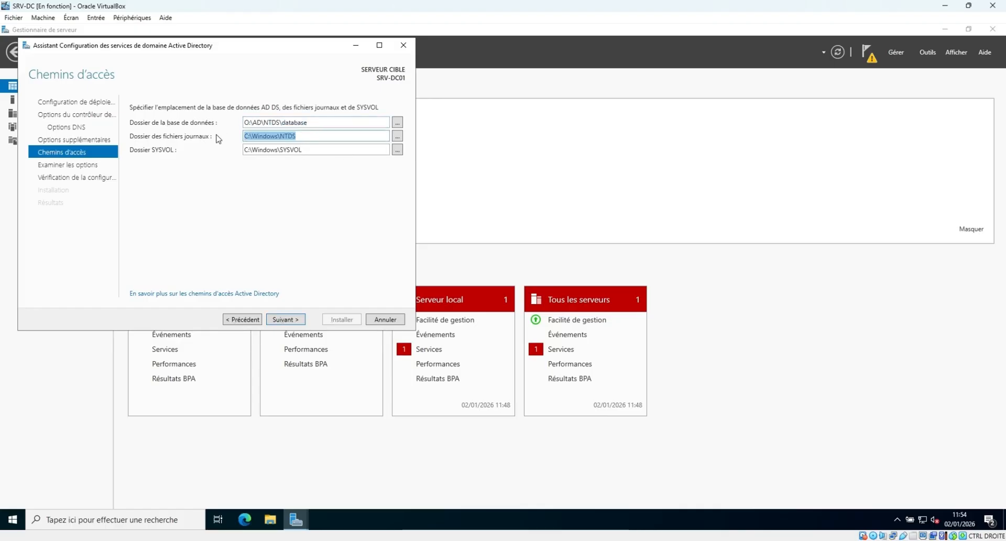
{"action": "key", "text": "ctrl+v"}
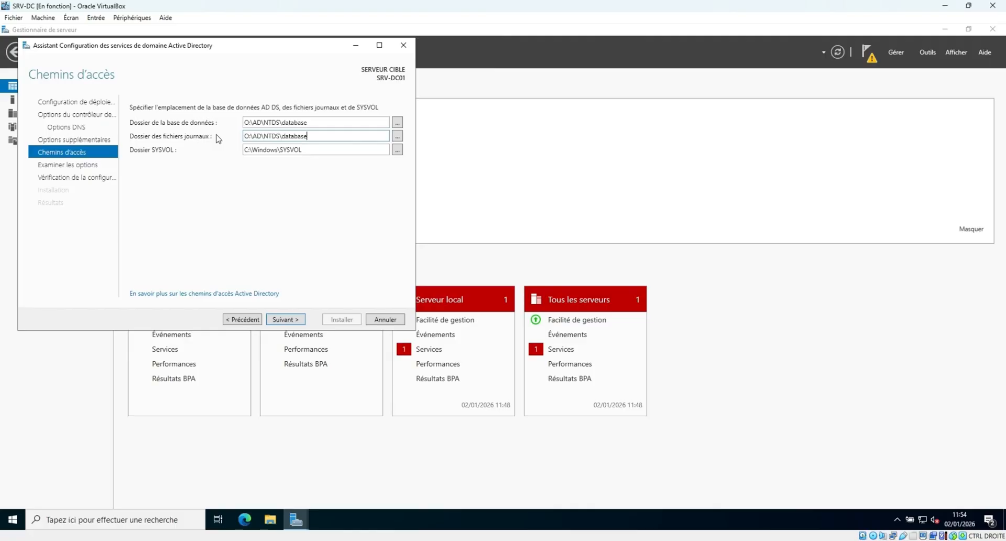
{"action": "key", "text": "BackSpace"}
{"action": "key", "text": "BackSpace"}
{"action": "key", "text": "BackSpace"}
{"action": "key", "text": "BackSpace"}
{"action": "key", "text": "BackSpace"}
{"action": "key", "text": "BackSpace"}
{"action": "key", "text": "BackSpace"}
{"action": "key", "text": "BackSpace"}
{"action": "type", "text": "logs"}
Change the SYSVOL folder from C:\Windows\SYSVOL to O:\AD\SYSVOL.
{"action": "left_click", "coordinate": [279, 149]}
{"action": "left_click", "coordinate": [253, 149]}
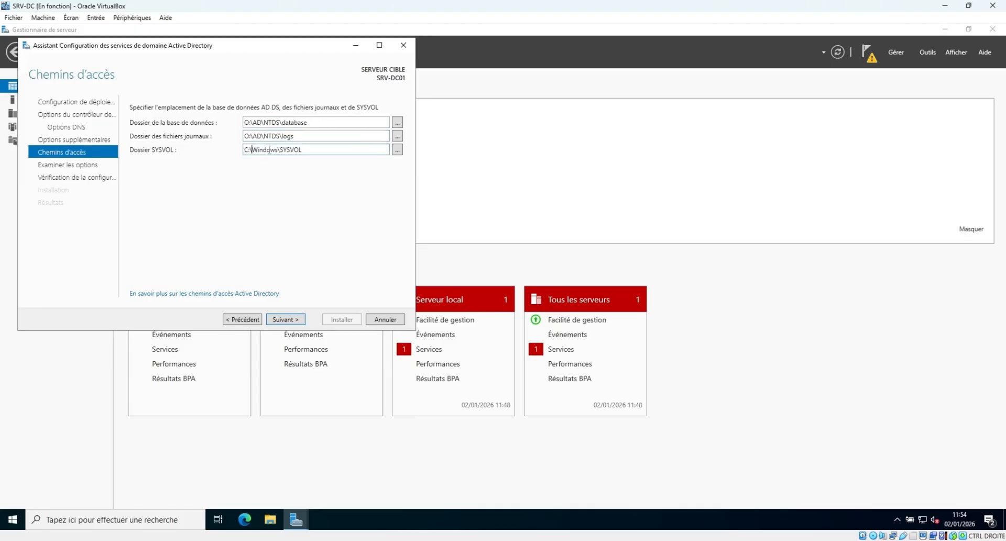
{"action": "left_click", "coordinate": [279, 150]}
{"action": "left_click_drag", "start_coordinate": [278, 150], "coordinate": [212, 152]}
{"action": "key", "text": "ctrl+v"}
{"action": "key", "text": "BackSpace"}
{"action": "key", "text": "BackSpace"}
{"action": "key", "text": "BackSpace"}
{"action": "key", "text": "BackSpace"}
{"action": "key", "text": "BackSpace"}
{"action": "key", "text": "BackSpace"}
{"action": "key", "text": "BackSpace"}
{"action": "key", "text": "BackSpace"}
{"action": "key", "text": "BackSpace"}
{"action": "key", "text": "BackSpace"}
{"action": "key", "text": "BackSpace"}
{"action": "key", "text": "BackSpace"}
{"action": "key", "text": "BackSpace"}
{"action": "key", "text": "BackSpace"}
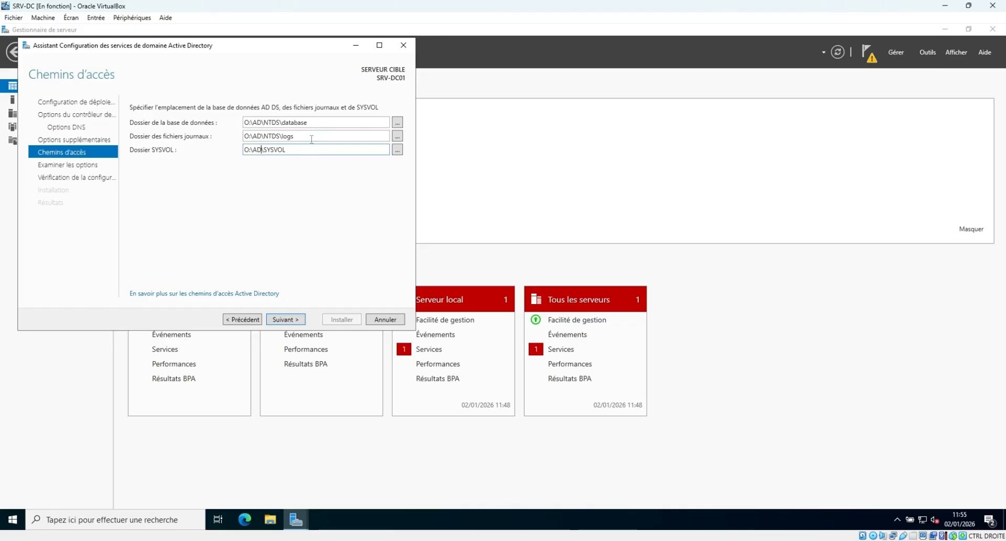
Accept the paths, pass the options review and prerequisite check, and install domain controller SRV-DC01.
{"action": "left_click", "coordinate": [287, 320]}
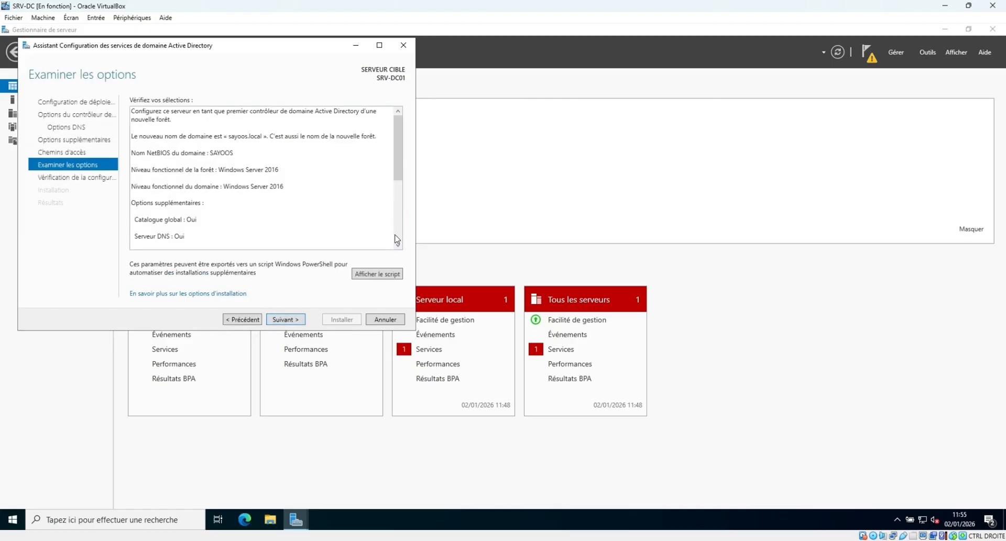
{"action": "left_click", "coordinate": [293, 320]}
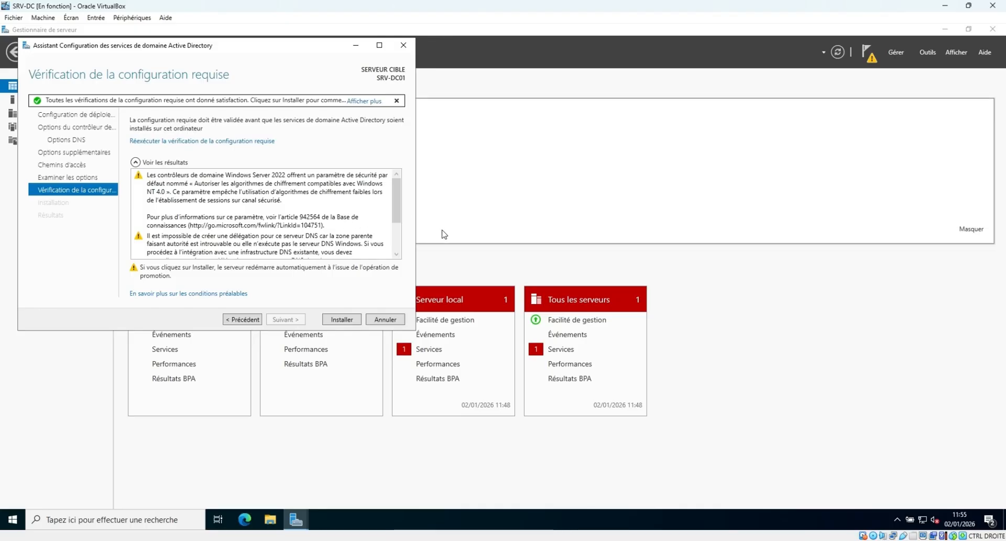
{"action": "left_click", "coordinate": [345, 320]}
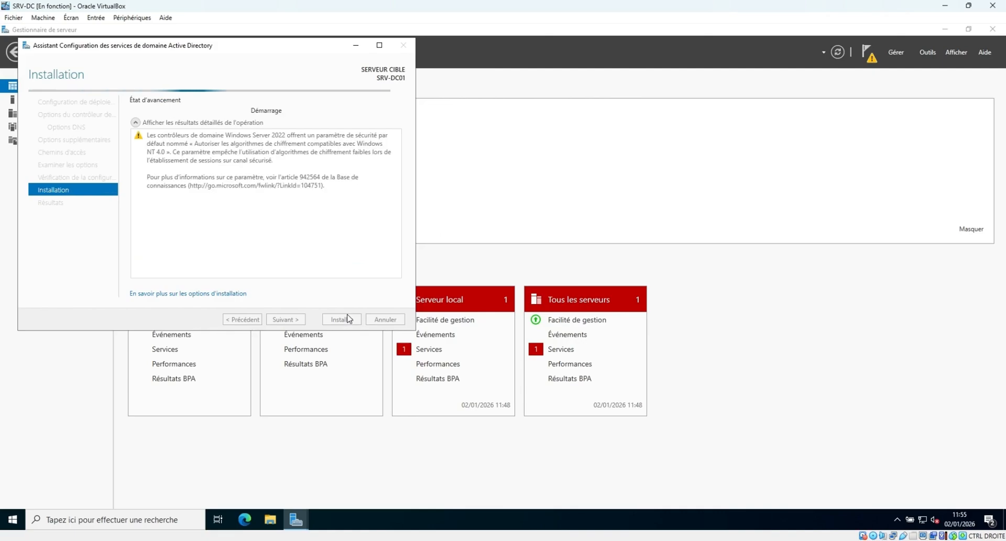
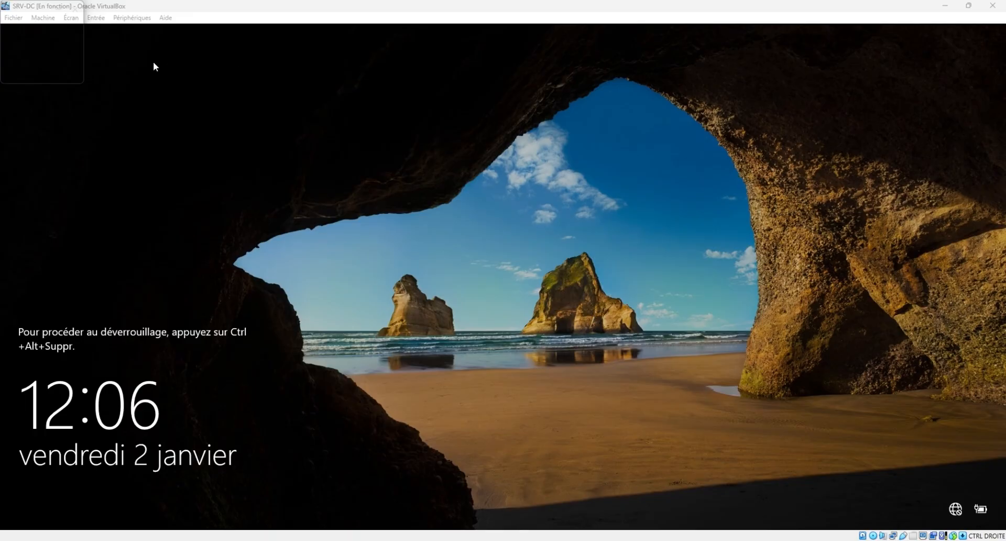
Send Ctrl-Alt-Del to the VM and sign in with the administrator password.
{"action": "left_click", "coordinate": [132, 17]}
{"action": "mouse_move", "coordinate": [96, 17]}
{"action": "mouse_move", "coordinate": [176, 31]}
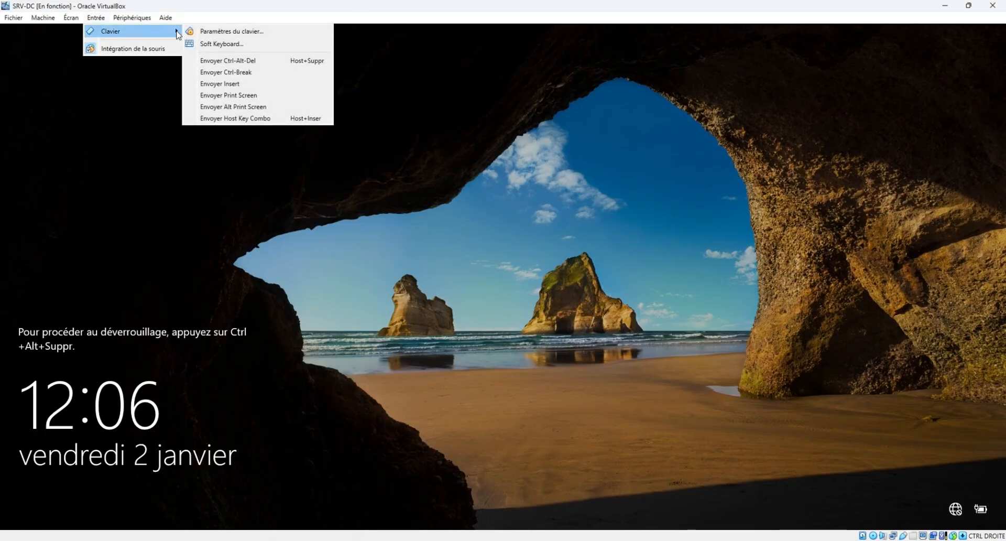
{"action": "left_click", "coordinate": [259, 61]}
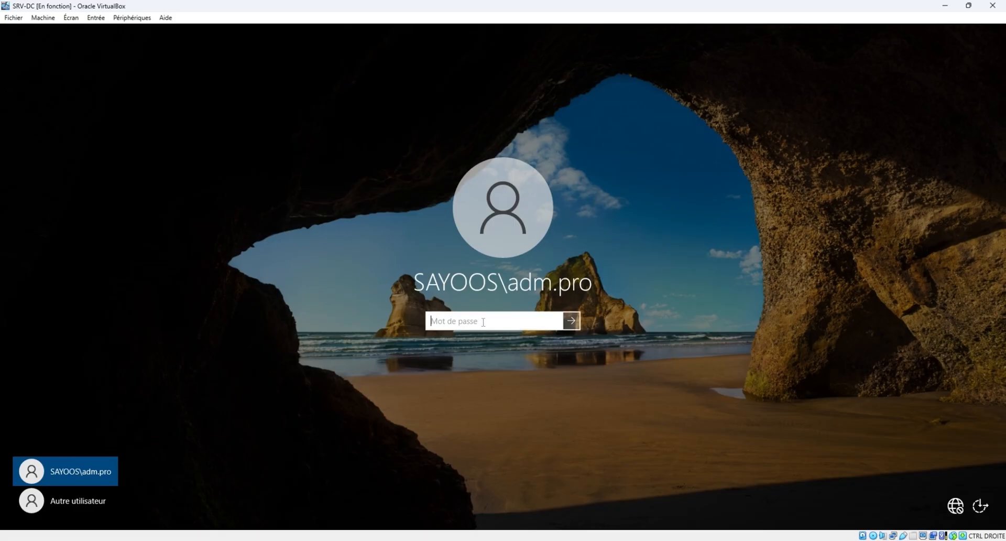
{"action": "type", "text": "***********"}
{"action": "key", "text": "Return"}
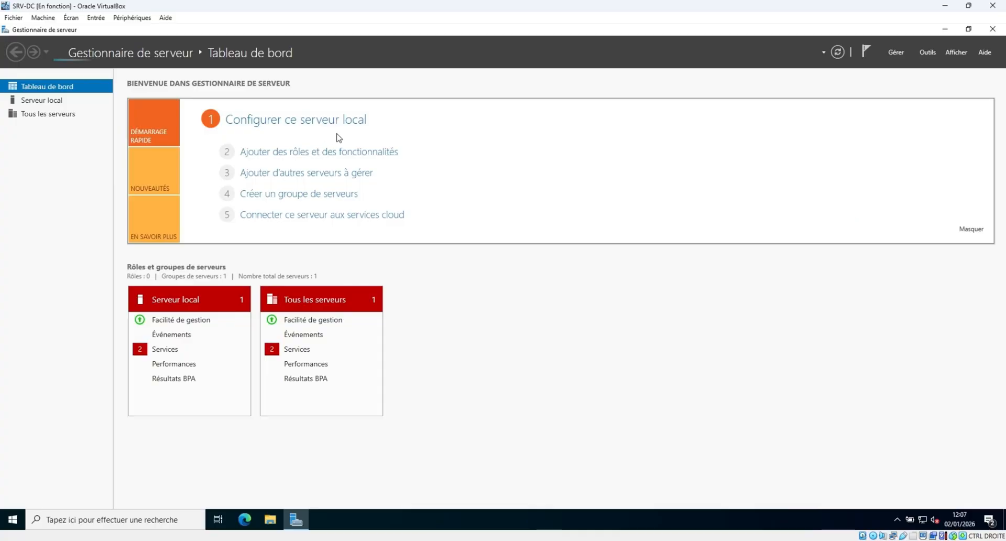
Open the Serveur local page for SRV-DC01 in Server Manager.
{"action": "left_click", "coordinate": [46, 101]}
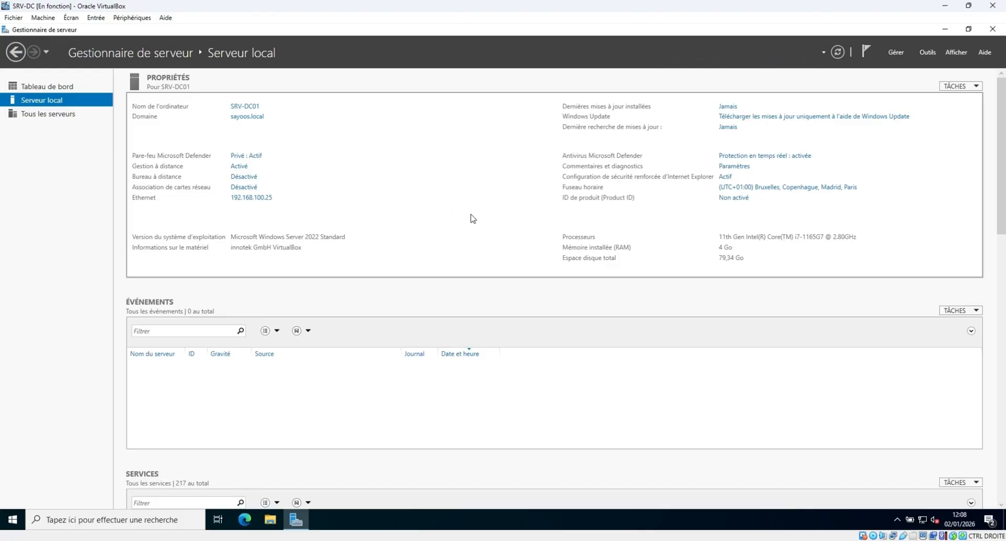
{"action": "left_click", "coordinate": [929, 53]}
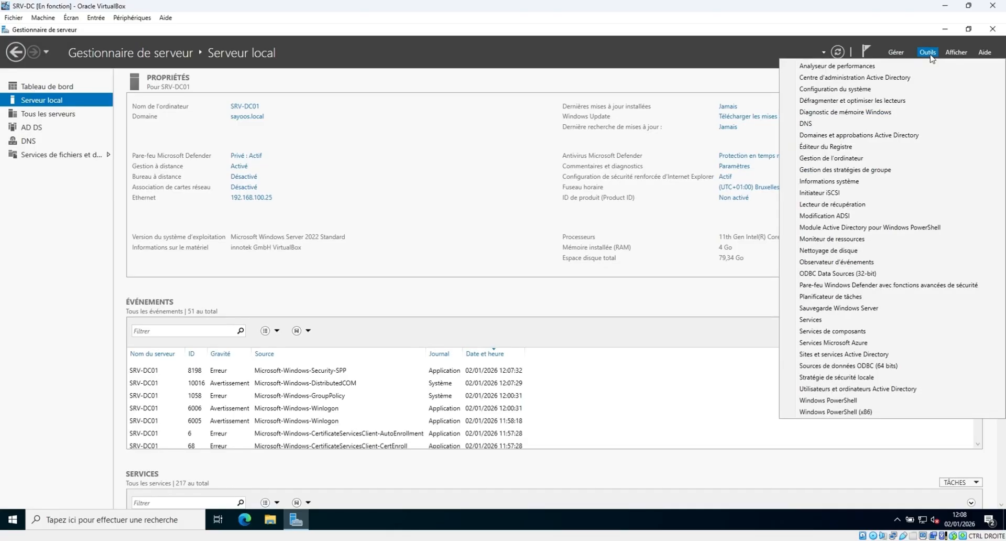
{"action": "left_click", "coordinate": [906, 390]}
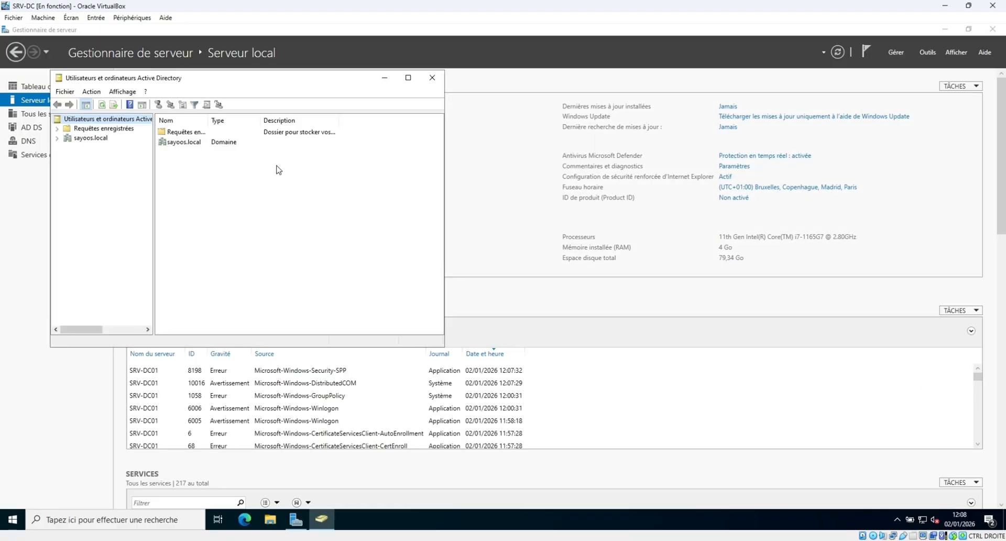
{"action": "left_click", "coordinate": [57, 138]}
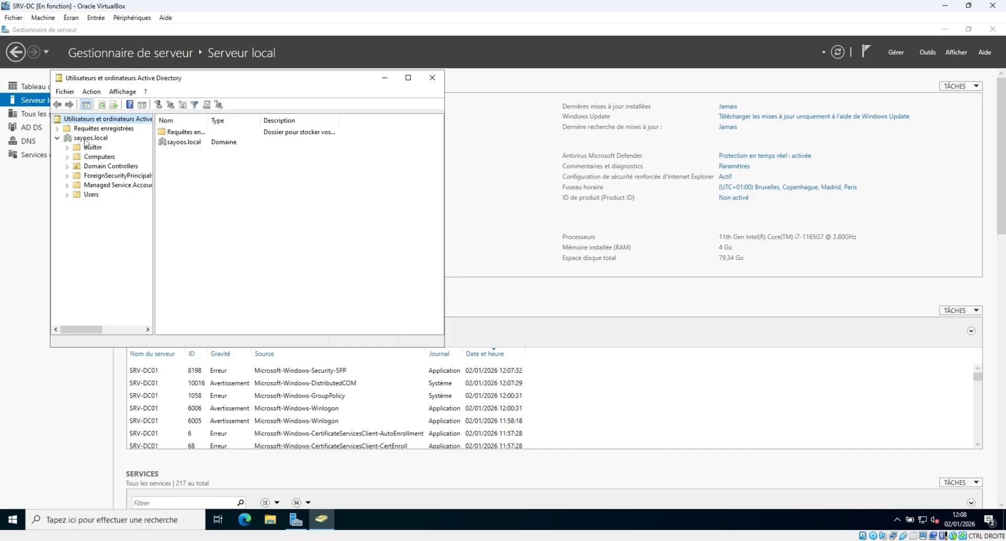
{"action": "left_click", "coordinate": [92, 196]}
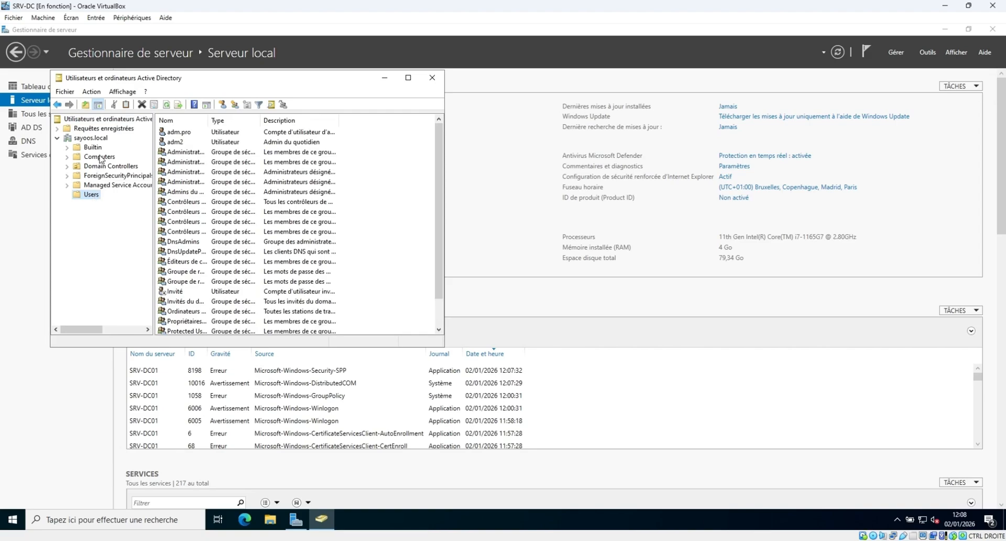
{"action": "left_click", "coordinate": [182, 145]}
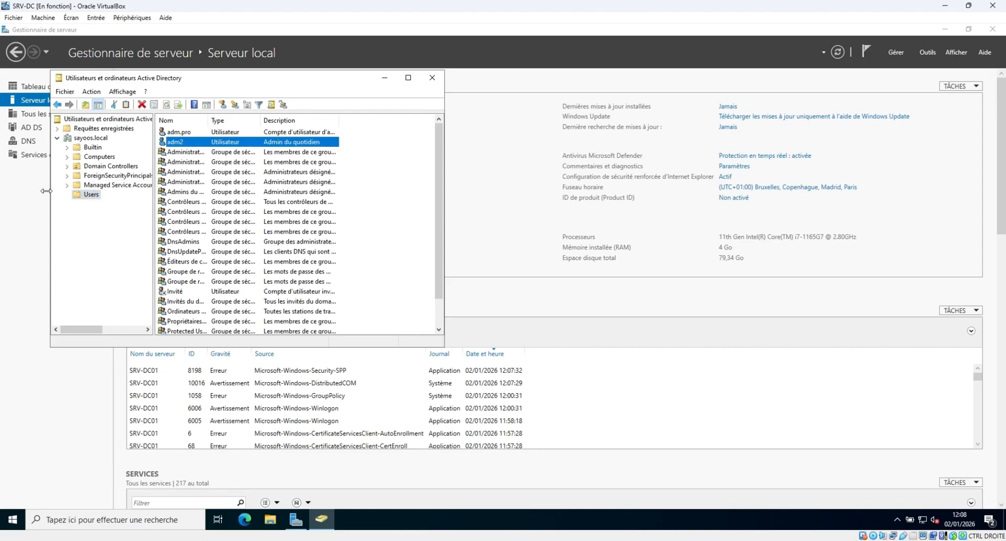
{"action": "left_click", "coordinate": [182, 134]}
{"action": "left_click", "coordinate": [182, 138]}
{"action": "left_click", "coordinate": [182, 134]}
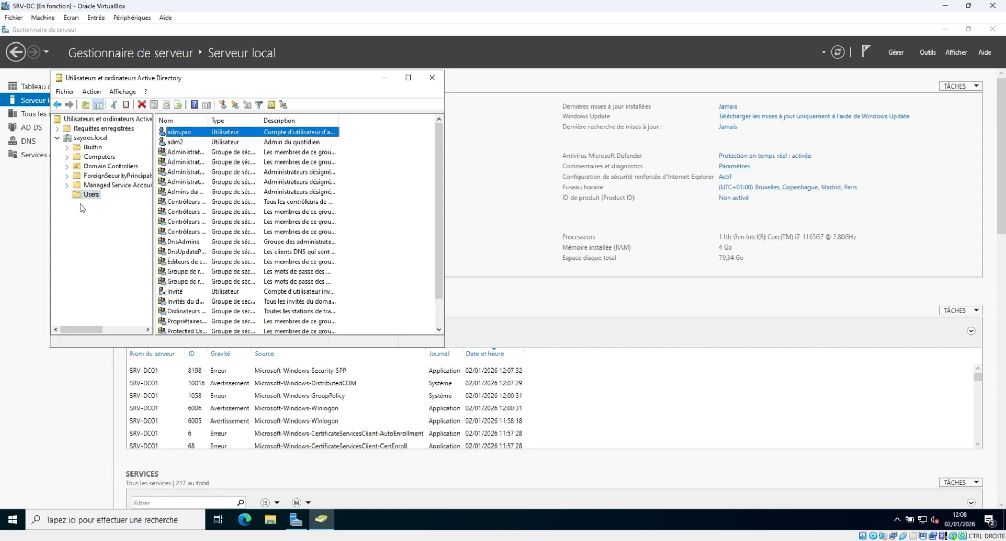
{"action": "left_click", "coordinate": [95, 156]}
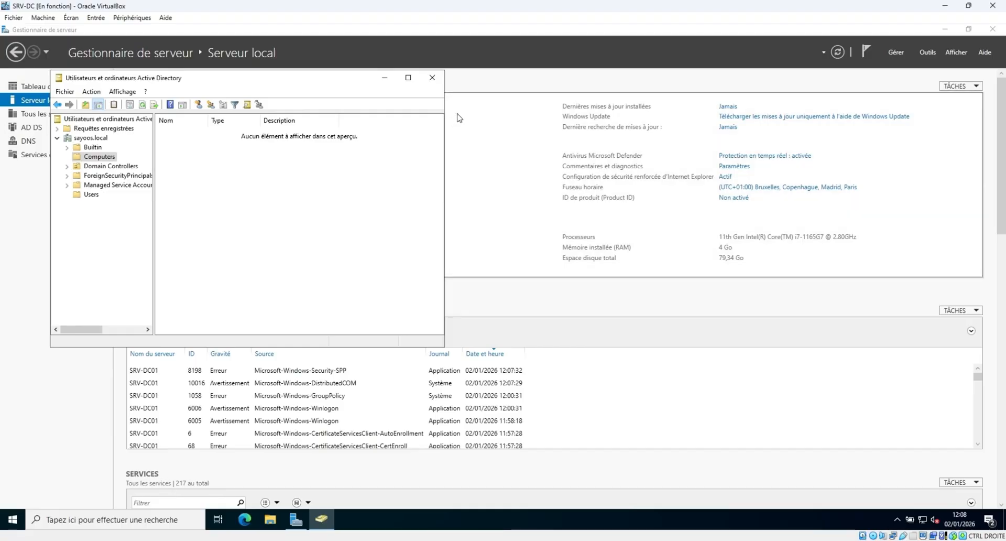
{"action": "left_click", "coordinate": [432, 78]}
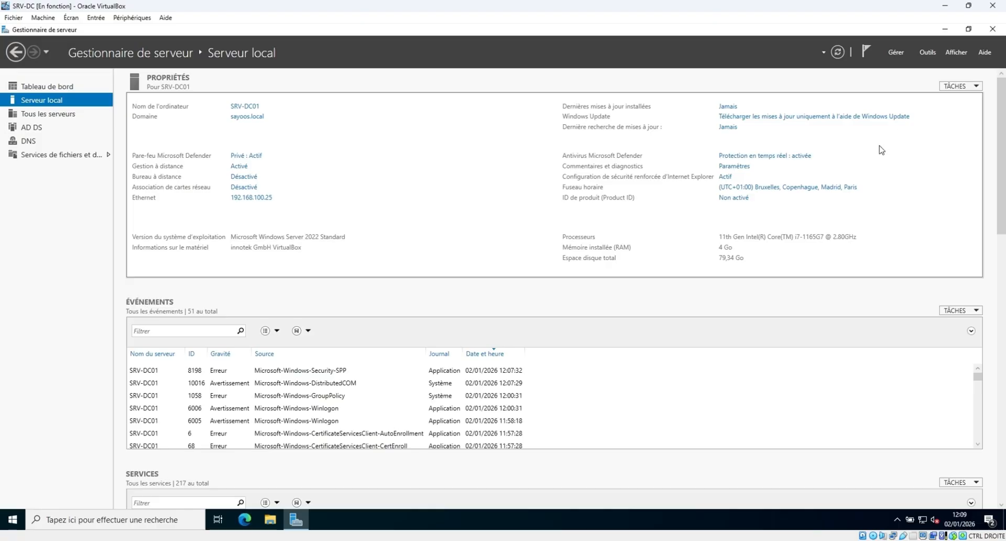
Run a Windows Update check on the server, then return to Server Manager.
{"action": "left_click", "coordinate": [796, 119]}
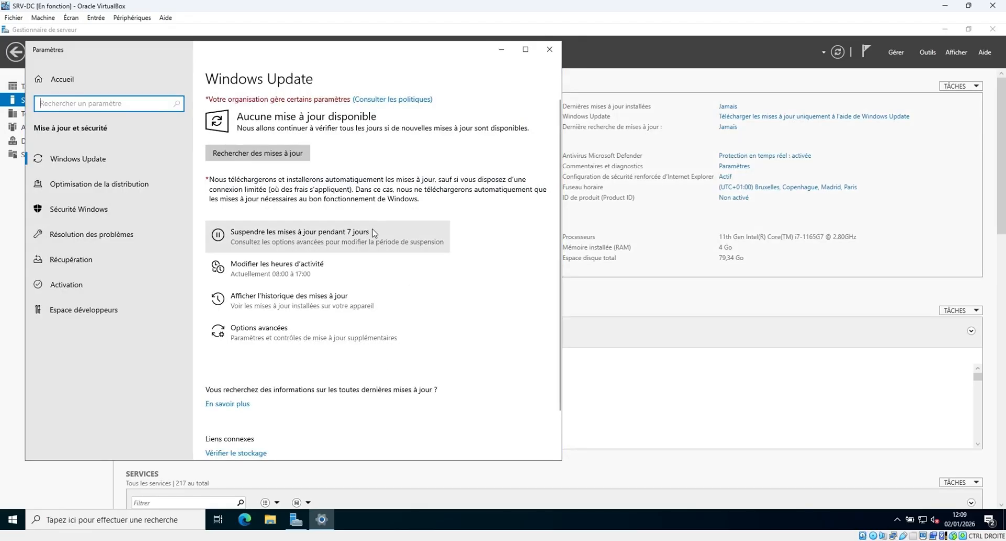
{"action": "left_click", "coordinate": [267, 153]}
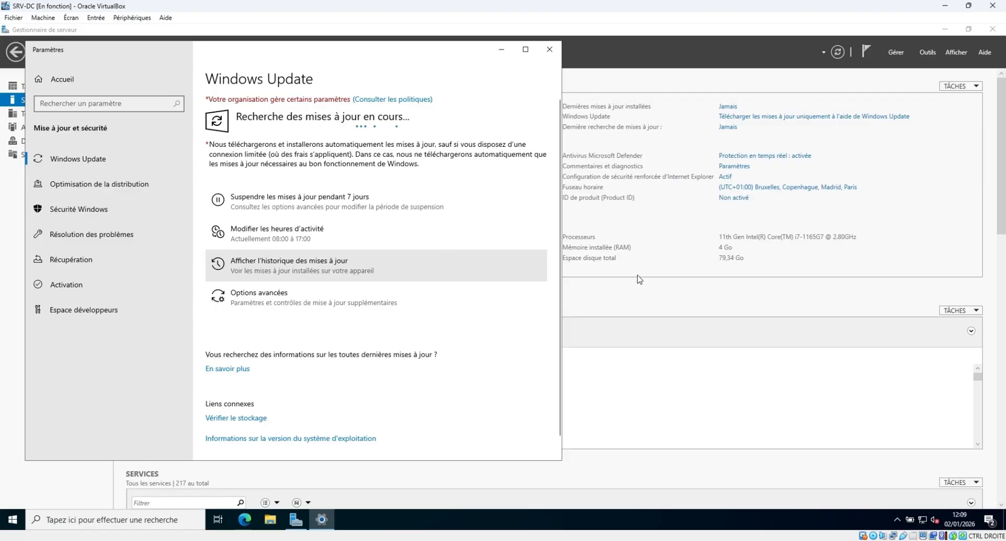
{"action": "left_click", "coordinate": [668, 299]}
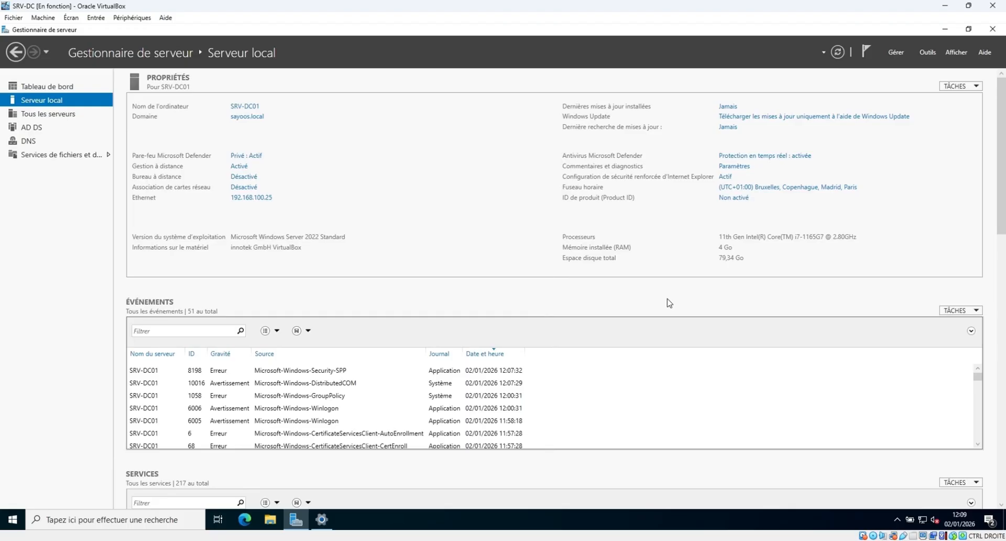
Open the Ethernet adapter's IPv4 settings and review the 192.168.100 address and DNS.
{"action": "left_click", "coordinate": [252, 198]}
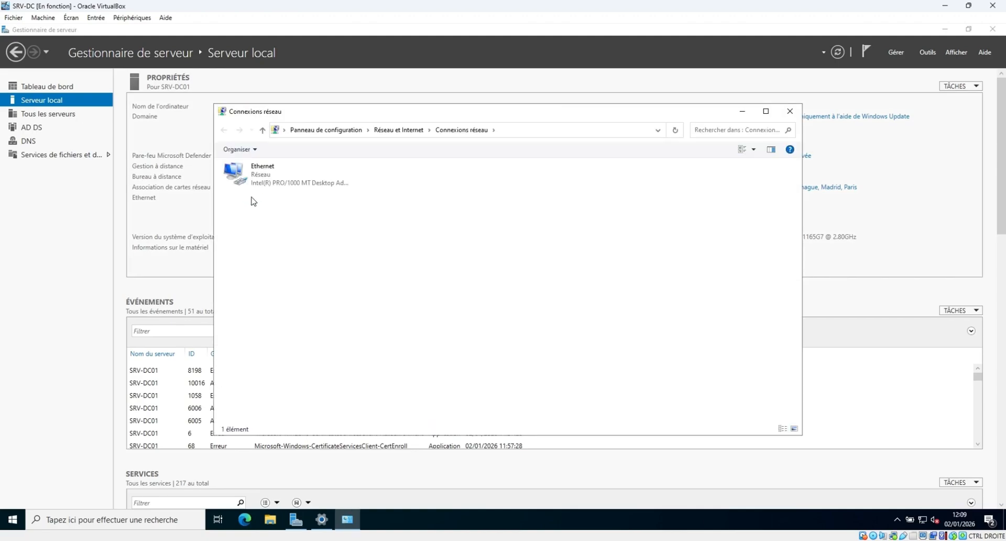
{"action": "double_click", "coordinate": [257, 171]}
{"action": "left_click", "coordinate": [444, 357]}
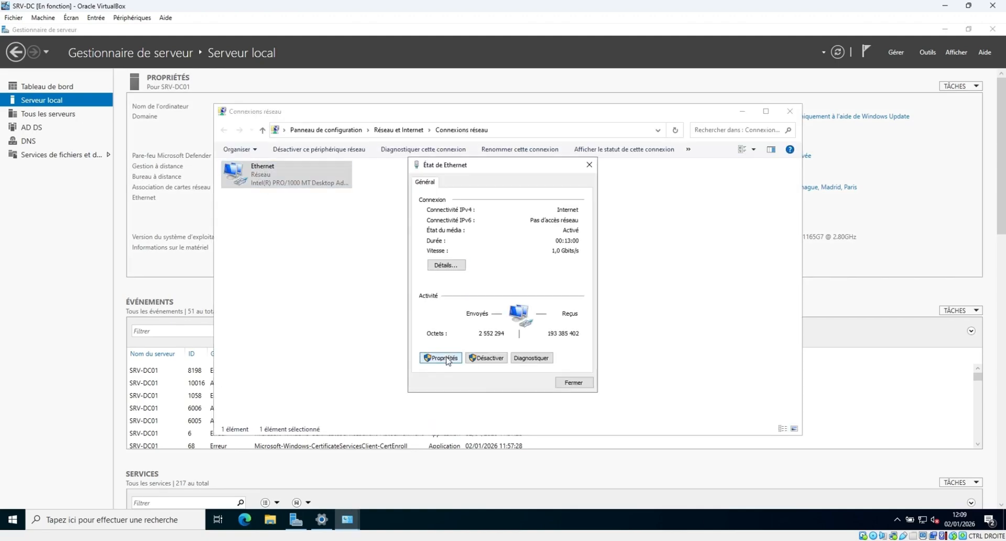
{"action": "left_click", "coordinate": [522, 288]}
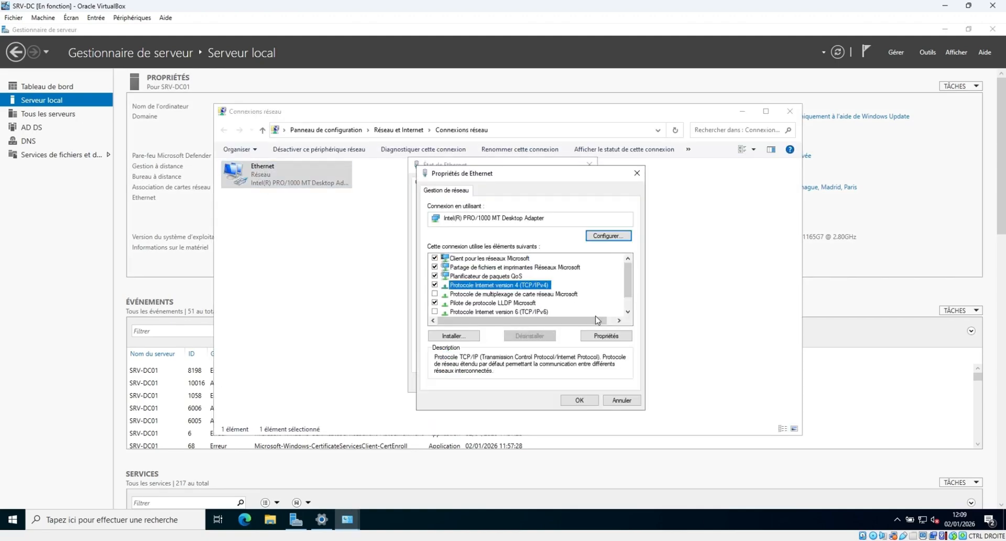
{"action": "left_click", "coordinate": [607, 334]}
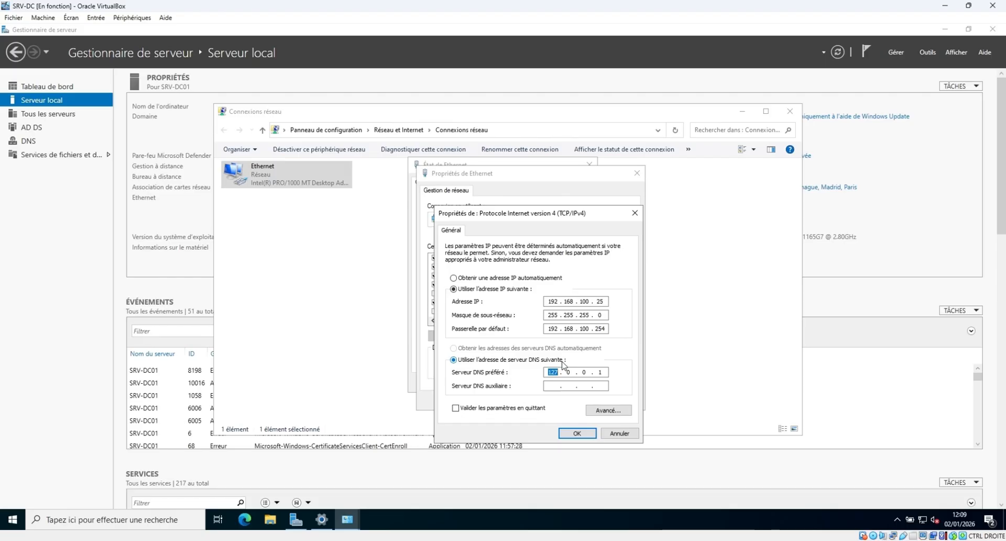
{"action": "type", "text": "192 . 168 . 100"}
Close the IPv4, Ethernet properties, troubleshooter and Ethernet status windows.
{"action": "left_click", "coordinate": [574, 432]}
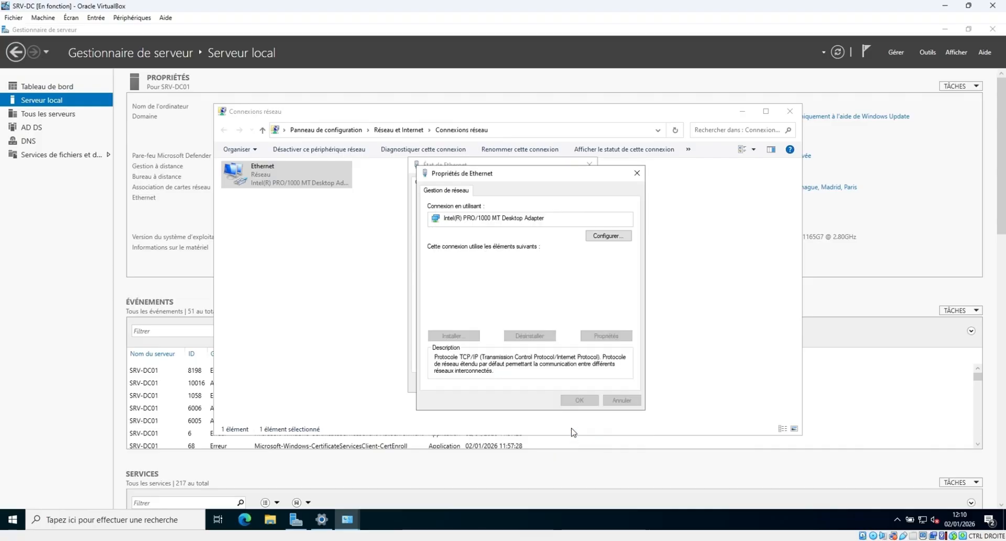
{"action": "left_click", "coordinate": [580, 402]}
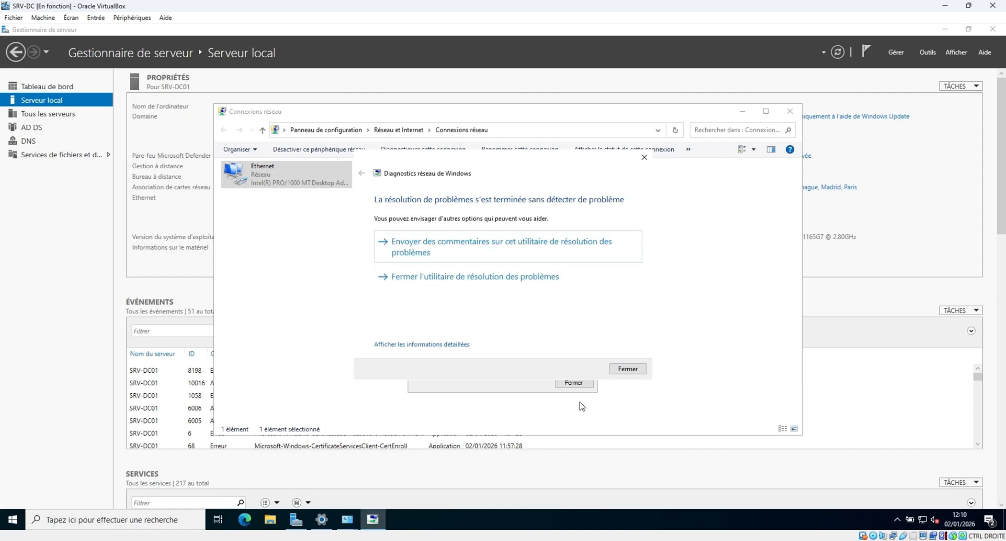
{"action": "left_click", "coordinate": [509, 277]}
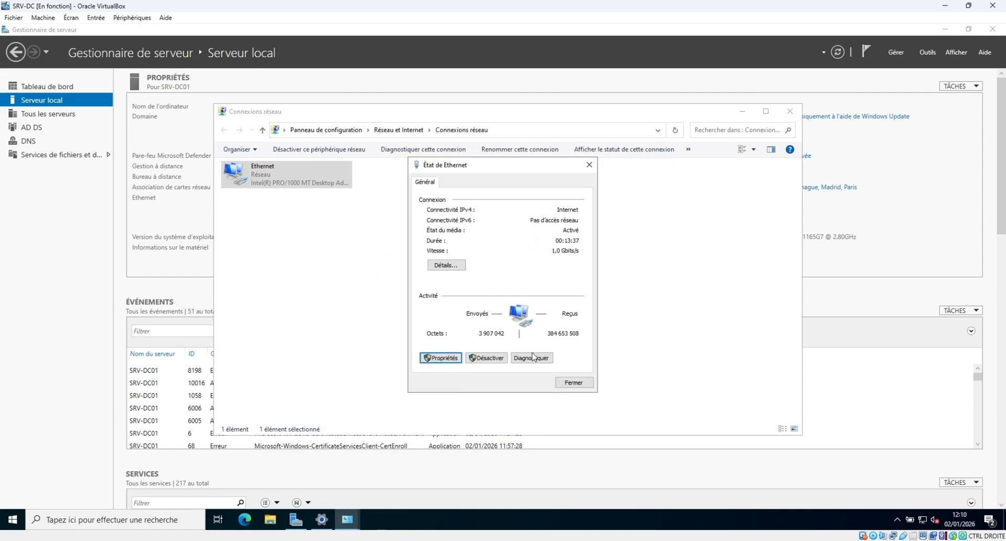
{"action": "left_click", "coordinate": [574, 382]}
{"action": "left_click", "coordinate": [571, 362]}
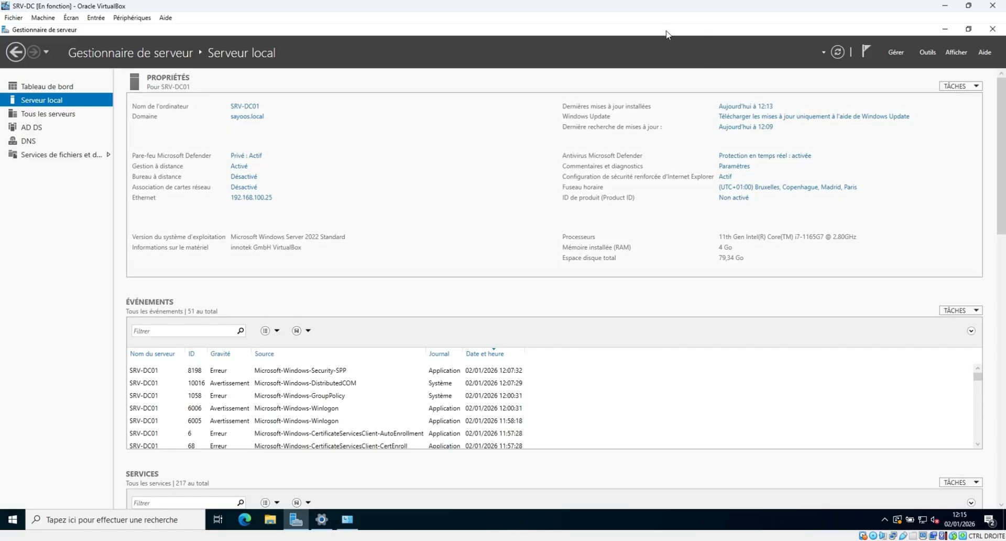
Launch DNS Manager from Outils > DNS and bring up SRV-DC01's context menu.
{"action": "left_click", "coordinate": [927, 52]}
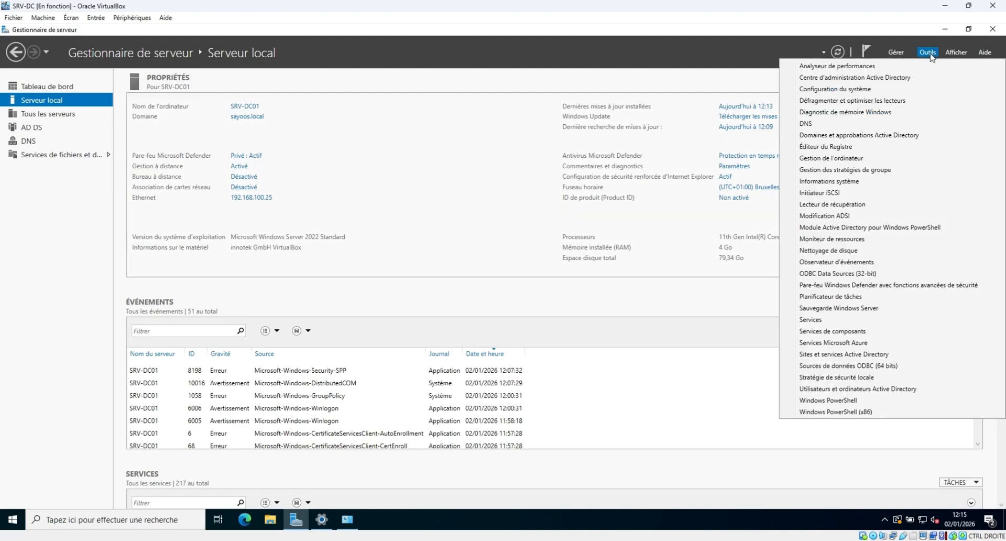
{"action": "left_click", "coordinate": [828, 124]}
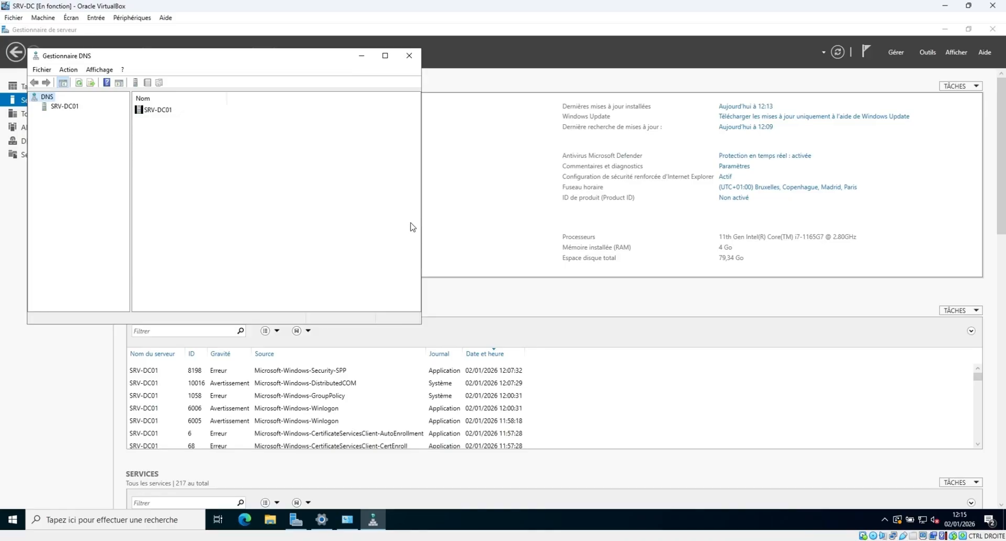
{"action": "left_click", "coordinate": [60, 108]}
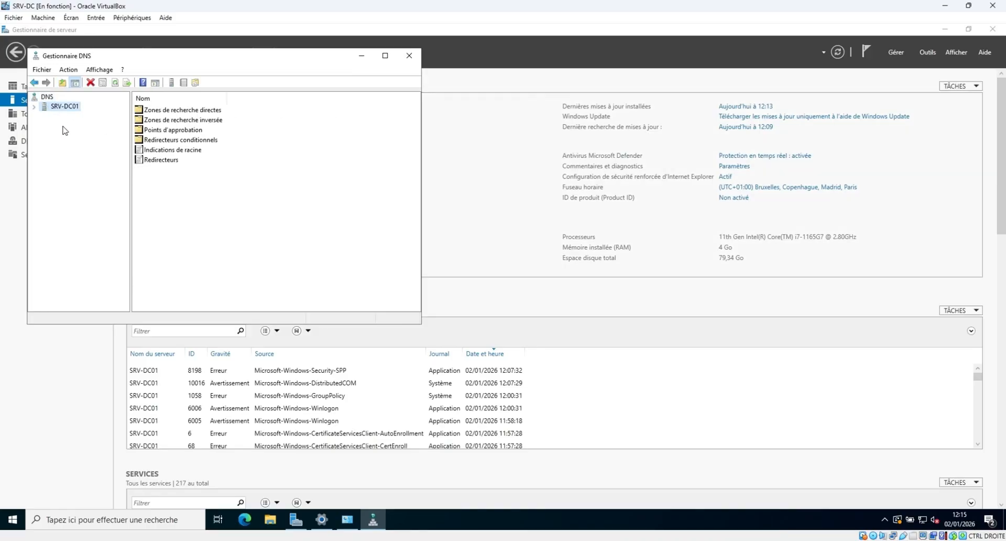
{"action": "left_click_drag", "start_coordinate": [223, 57], "coordinate": [266, 66]}
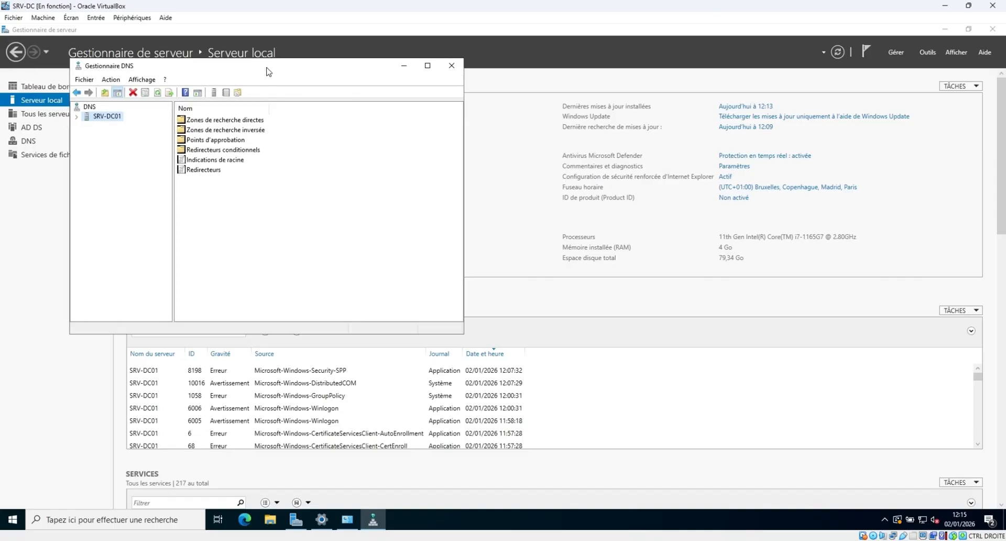
{"action": "double_click", "coordinate": [110, 116]}
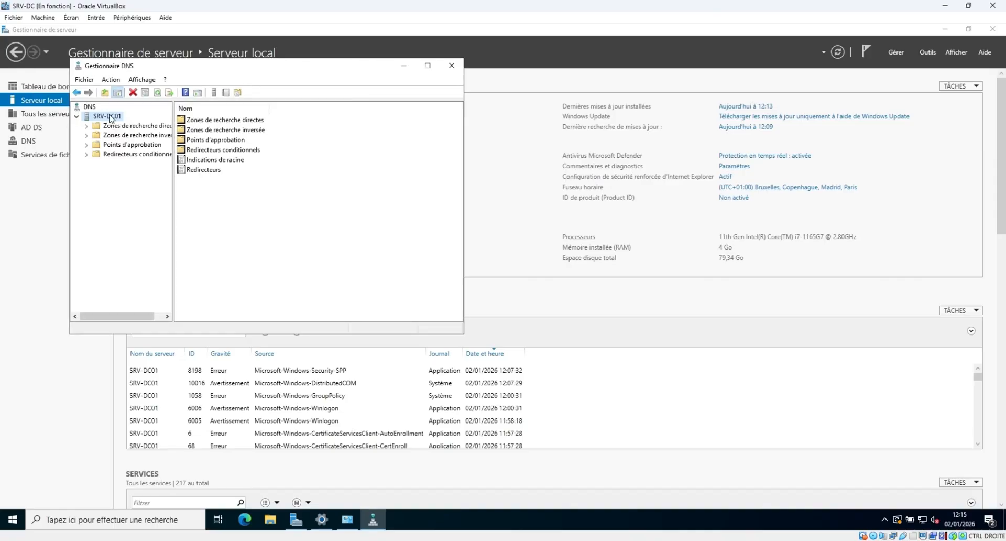
{"action": "right_click", "coordinate": [110, 118]}
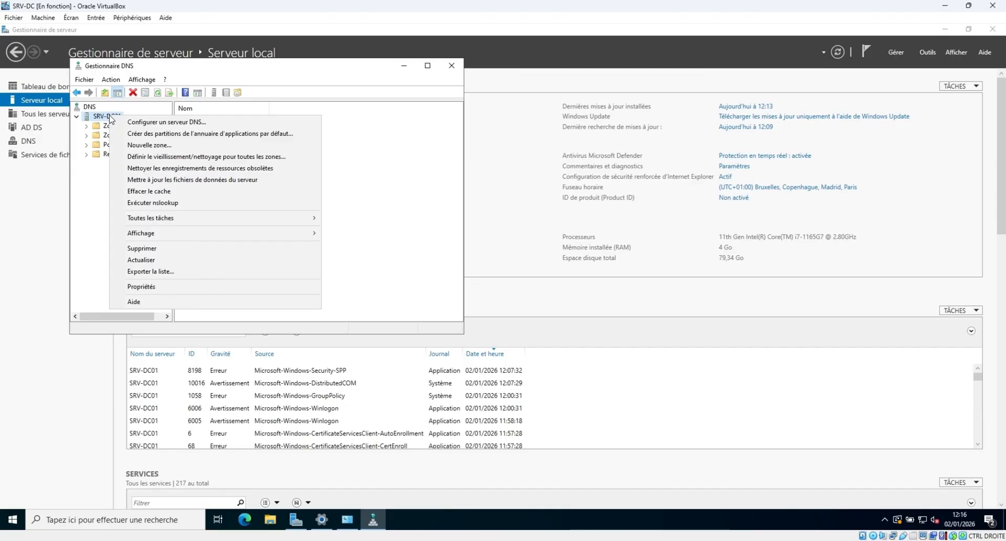
In SRV-DC01's Redirecteurs settings, keep 1.1.1.1 and add 8.8.8.8 as forwarders.
{"action": "left_click", "coordinate": [156, 287]}
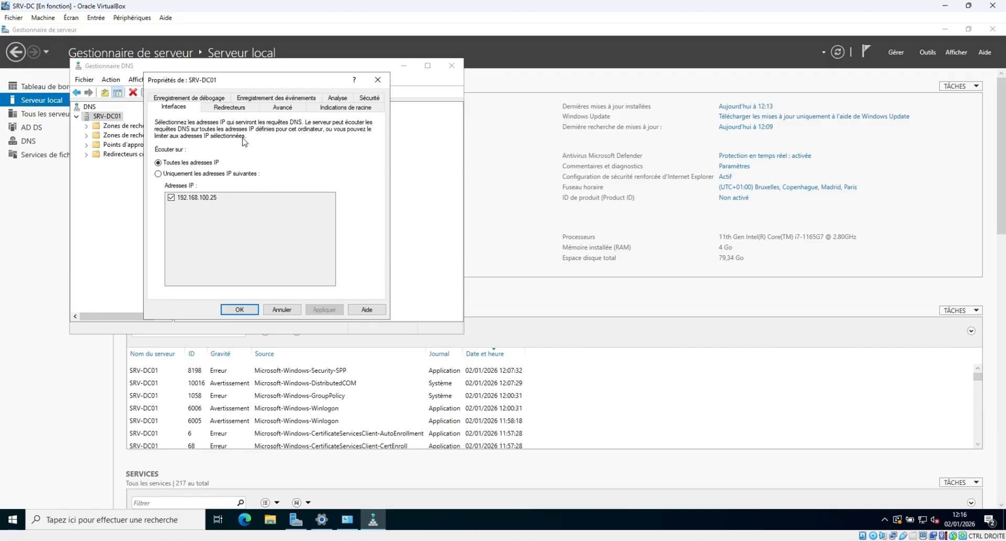
{"action": "left_click", "coordinate": [228, 107]}
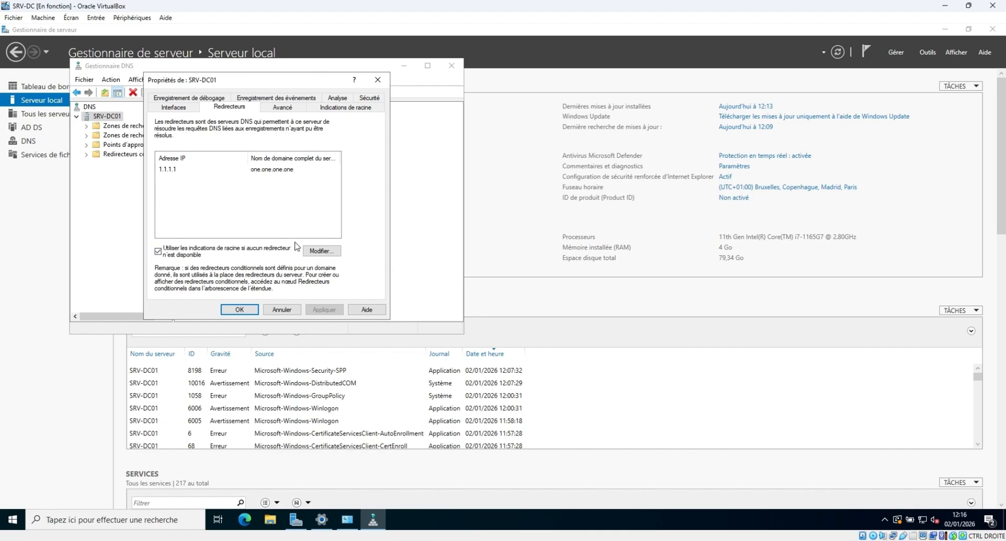
{"action": "left_click", "coordinate": [318, 252]}
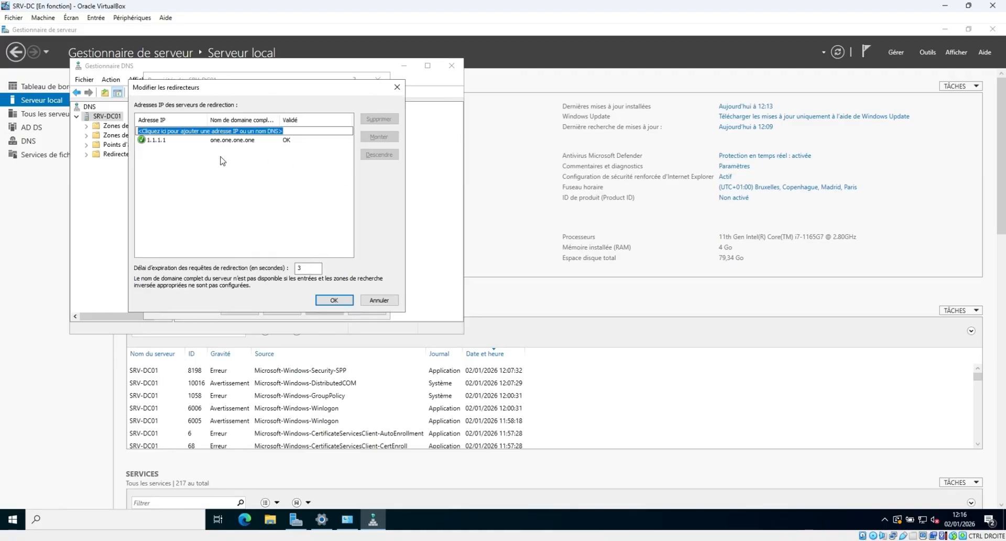
{"action": "left_click", "coordinate": [178, 141]}
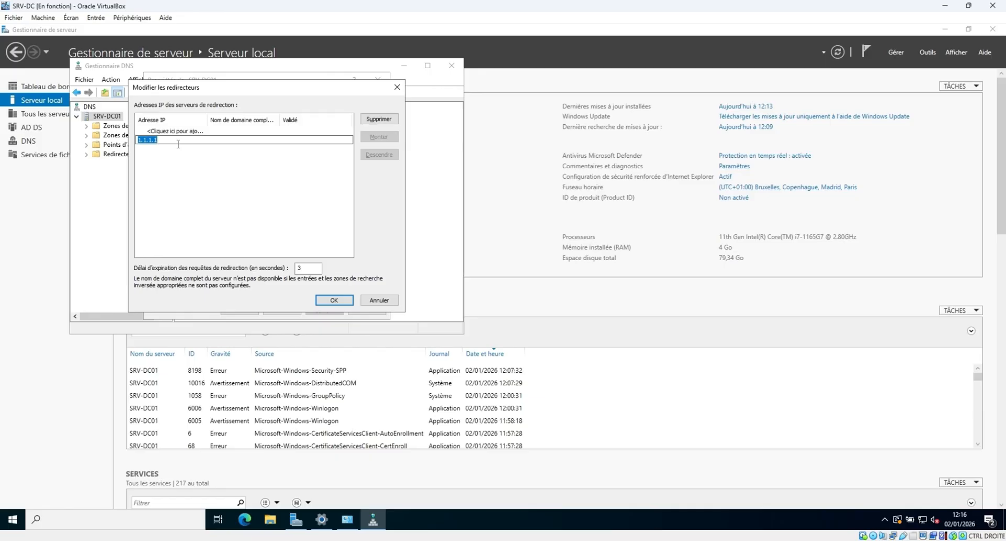
{"action": "key", "text": "Return"}
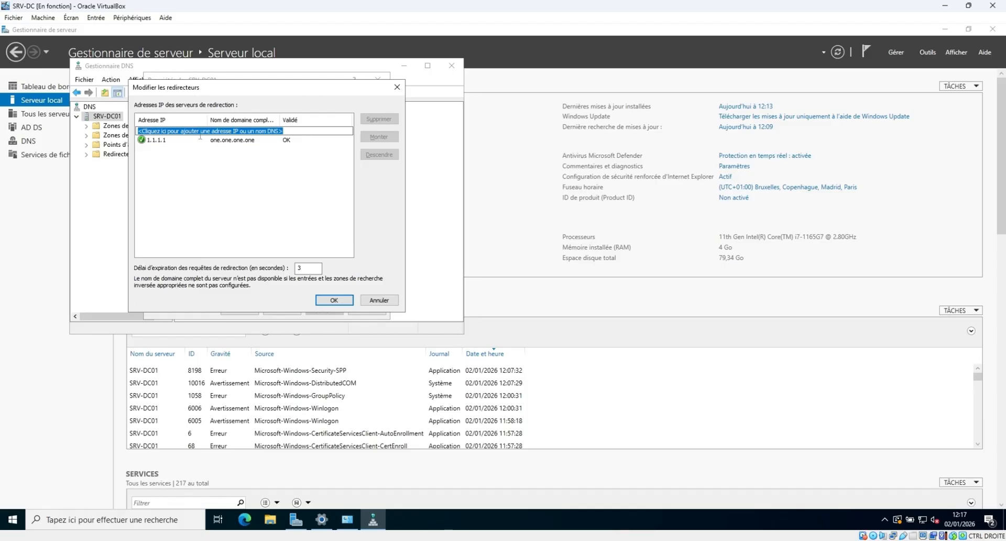
{"action": "type", "text": "8.8.8.8"}
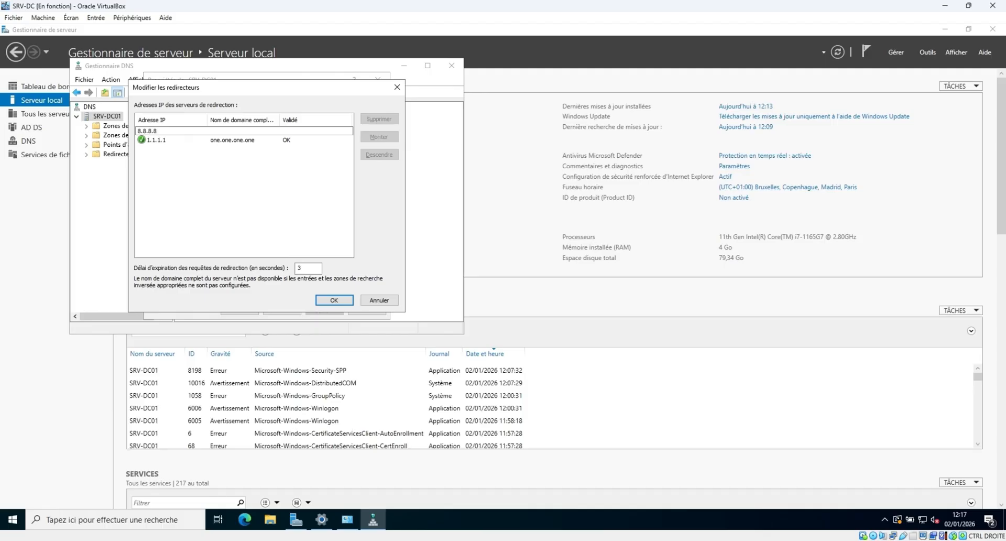
{"action": "key", "text": "Return"}
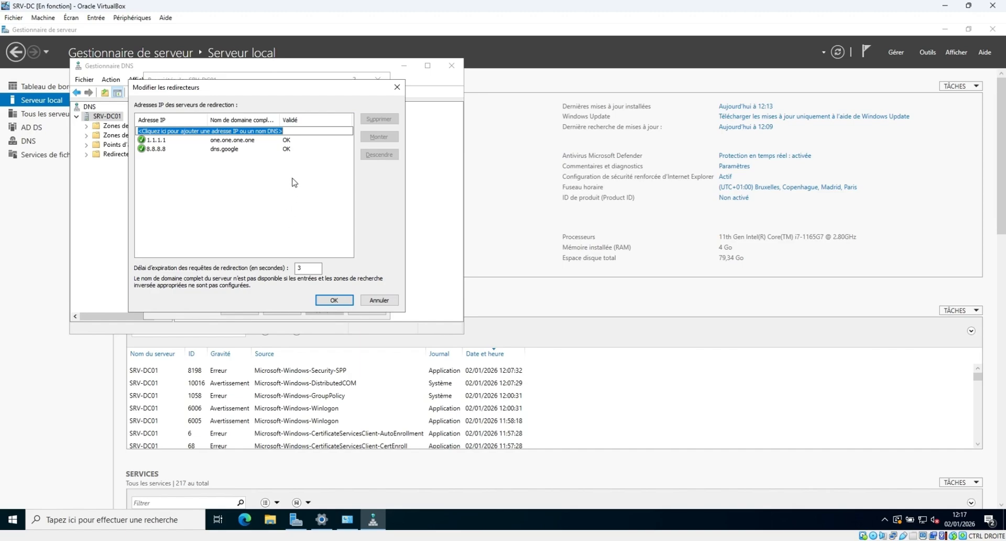
Confirm and apply the forwarder changes, then close DNS Manager.
{"action": "left_click", "coordinate": [340, 298]}
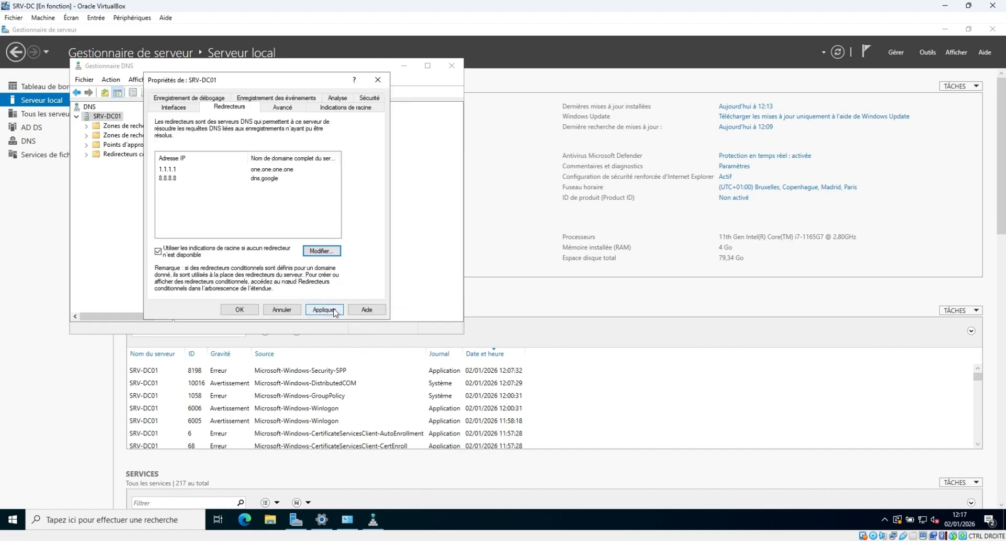
{"action": "left_click", "coordinate": [323, 310]}
{"action": "left_click", "coordinate": [240, 310]}
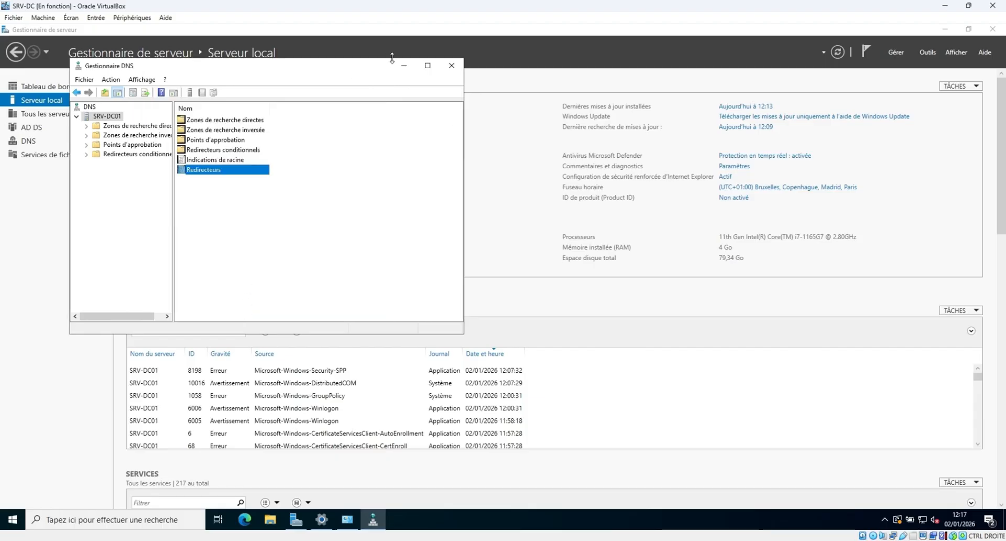
{"action": "left_click", "coordinate": [451, 65]}
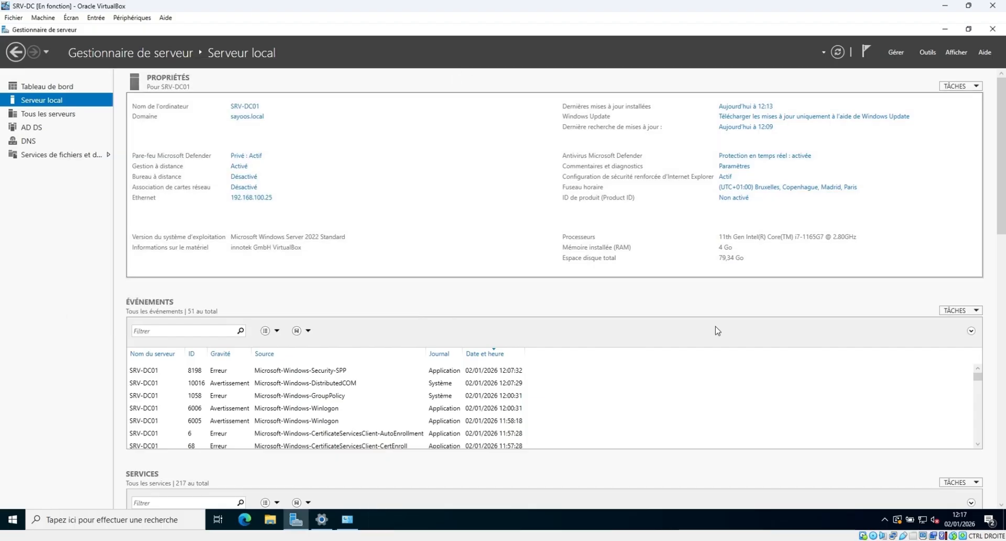